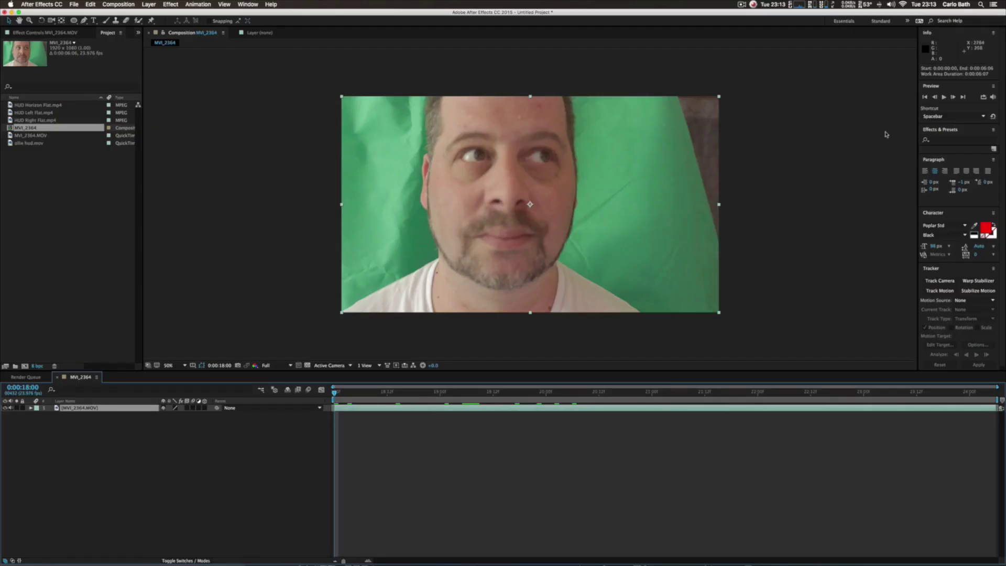
Preview the clip, then return to its first frame at 0:00:18:00.
click(945, 98)
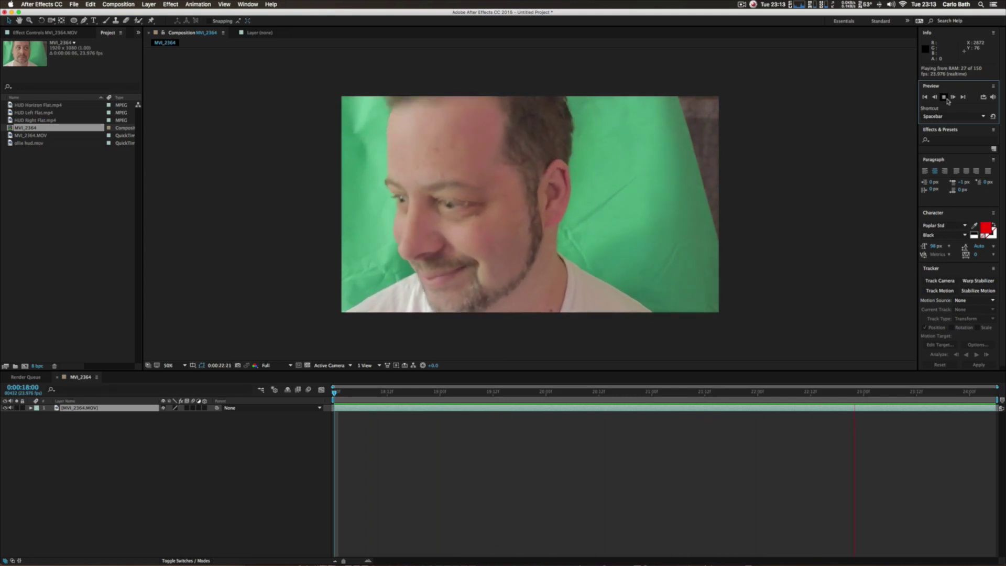
click(944, 98)
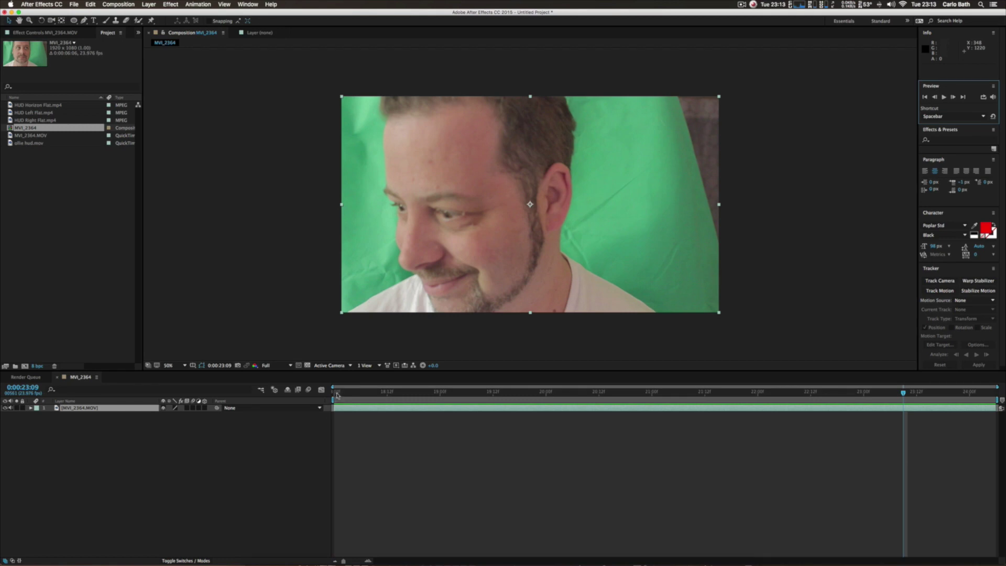
click(337, 394)
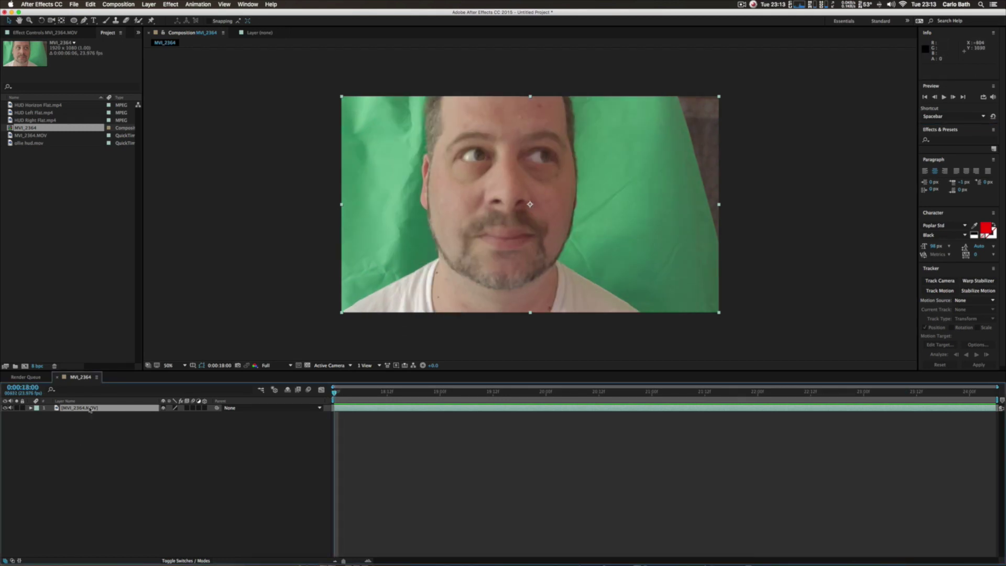
Draw a closed Pen mask from below the chin, around the jaw, over the head and back down.
click(84, 20)
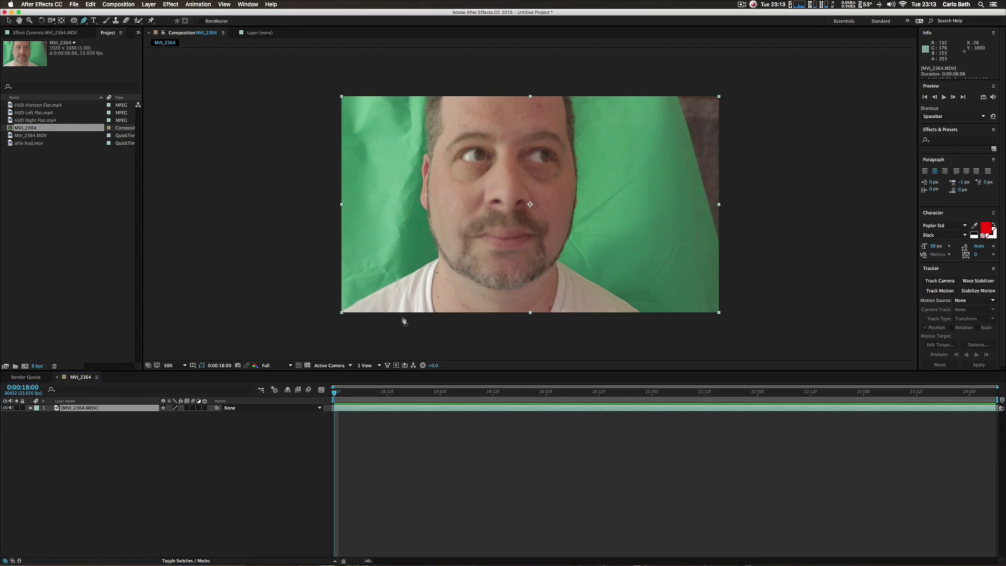
click(479, 313)
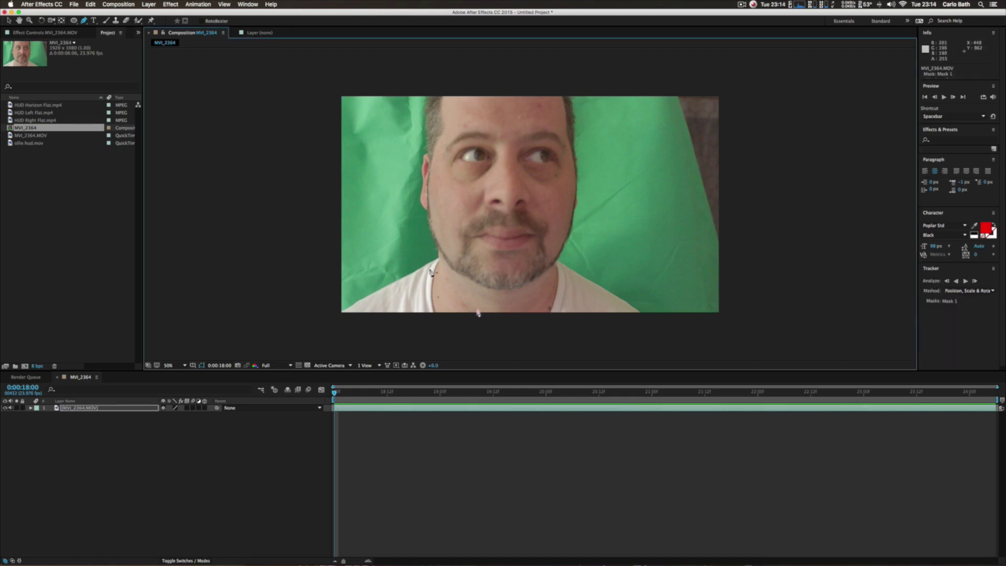
click(423, 261)
click(410, 229)
click(492, 77)
click(600, 84)
click(623, 156)
click(591, 291)
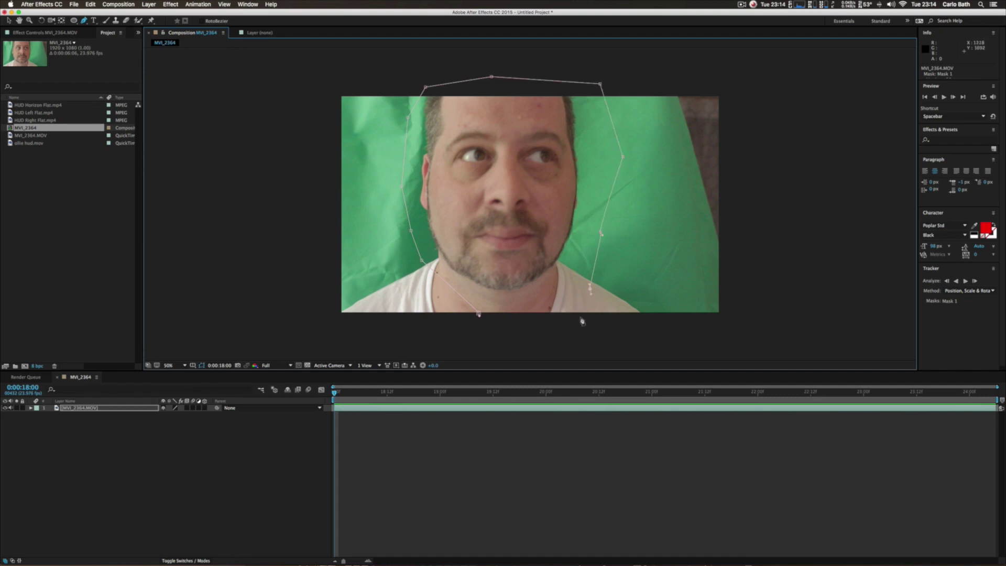
click(572, 324)
click(479, 314)
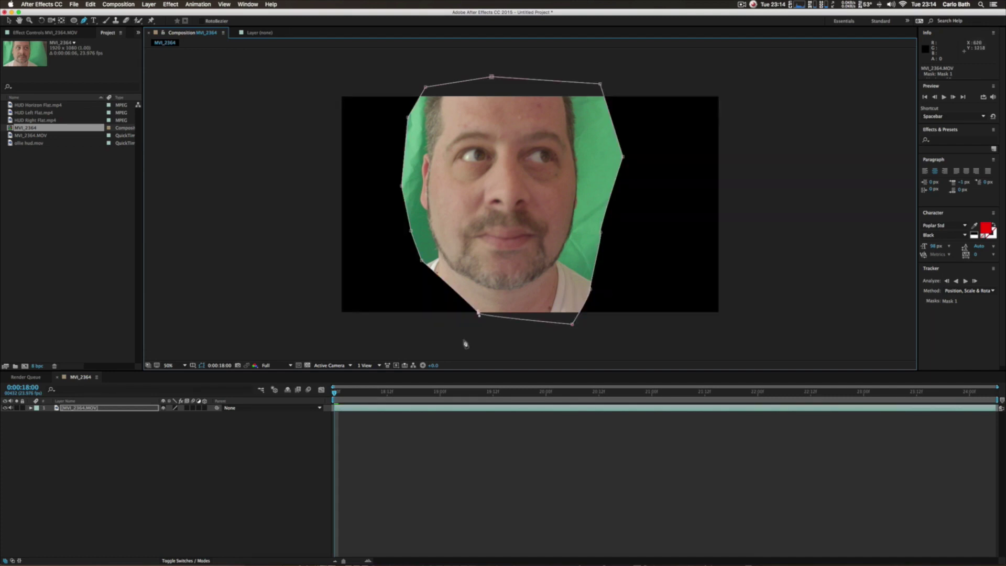
double_click(72, 409)
Apply Keylight (1.2) to the clip and sample the green screen as Screen Colour.
click(176, 33)
right_click(72, 409)
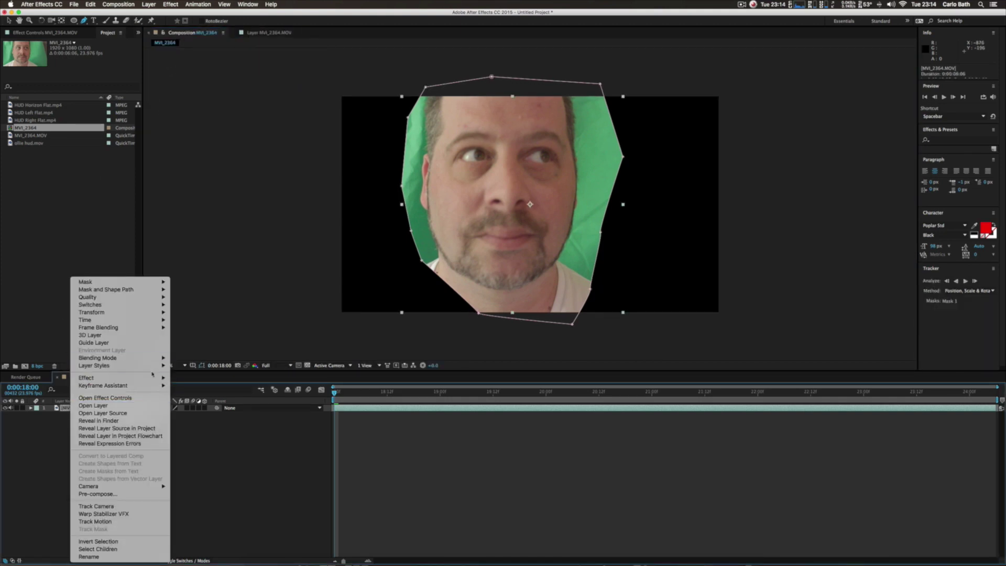
mouse_move(153, 378)
mouse_move(234, 291)
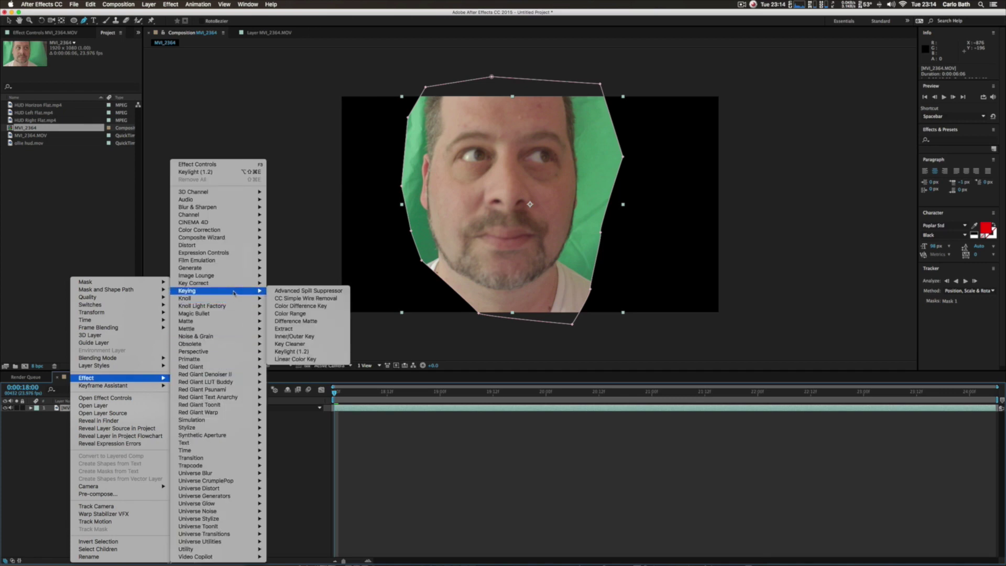
click(285, 352)
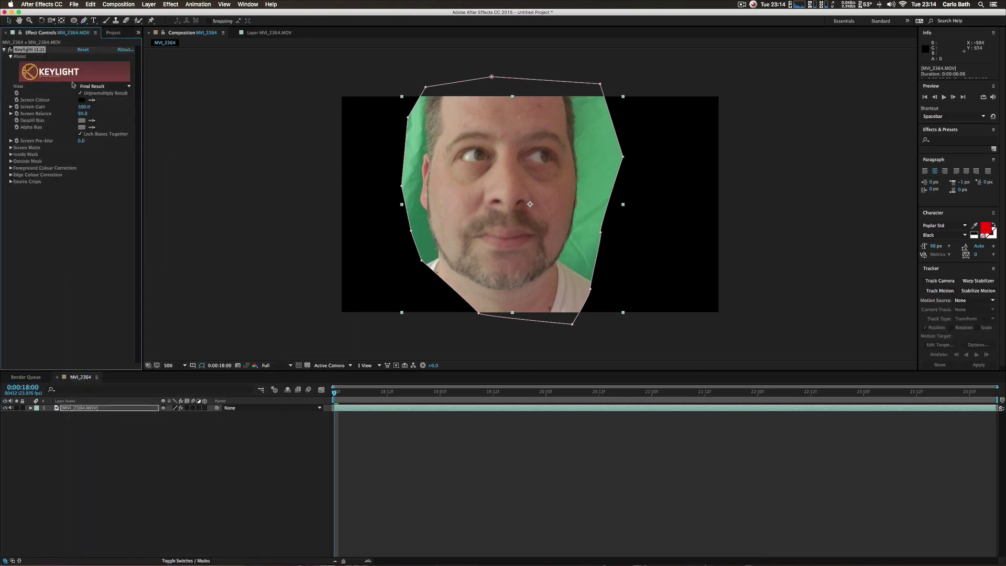
click(409, 164)
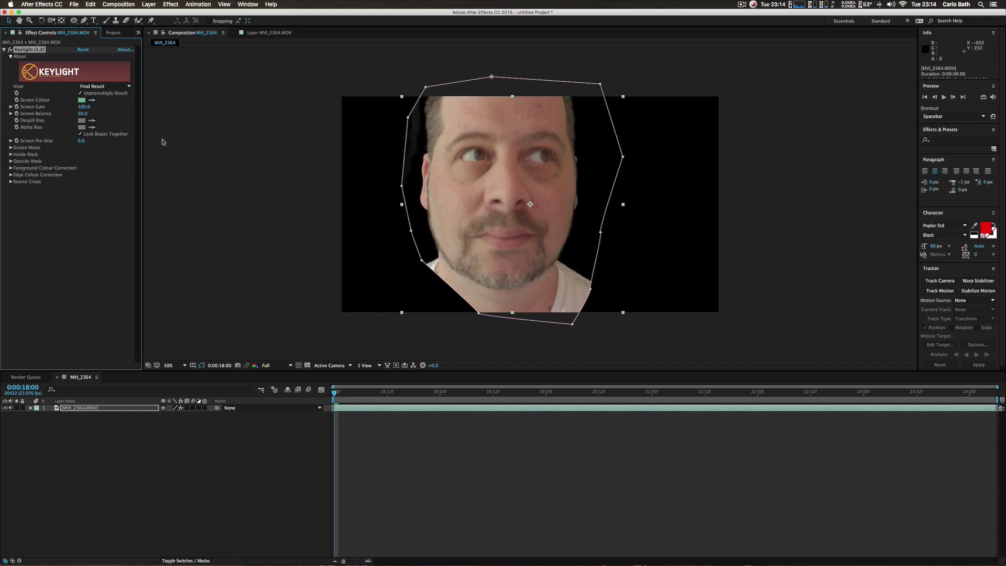
In Screen Matte view, set Clip White 68 and Clip Black 37, then return to Final Result.
click(92, 86)
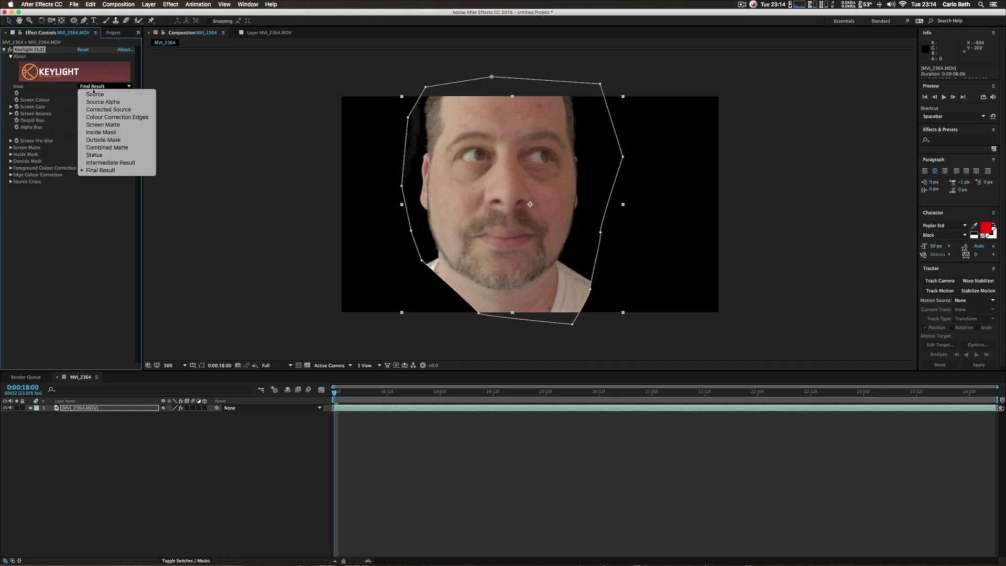
click(92, 125)
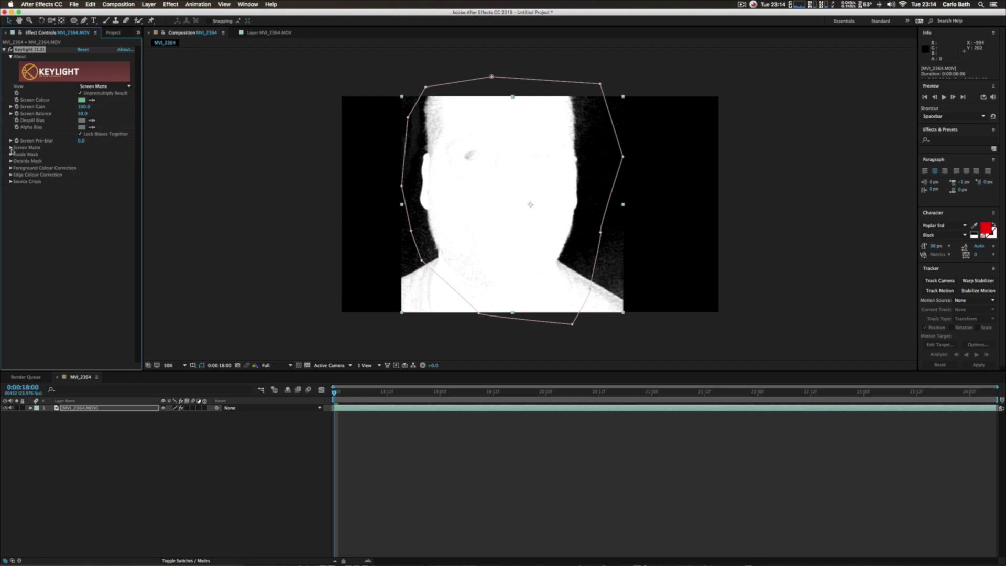
click(11, 148)
drag(85, 165, 68, 159)
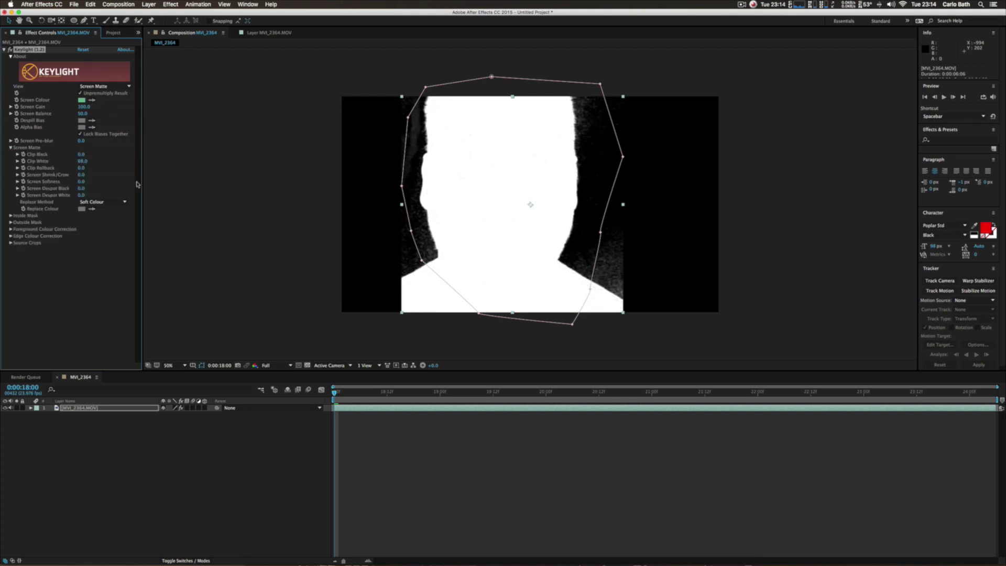
drag(77, 154, 93, 154)
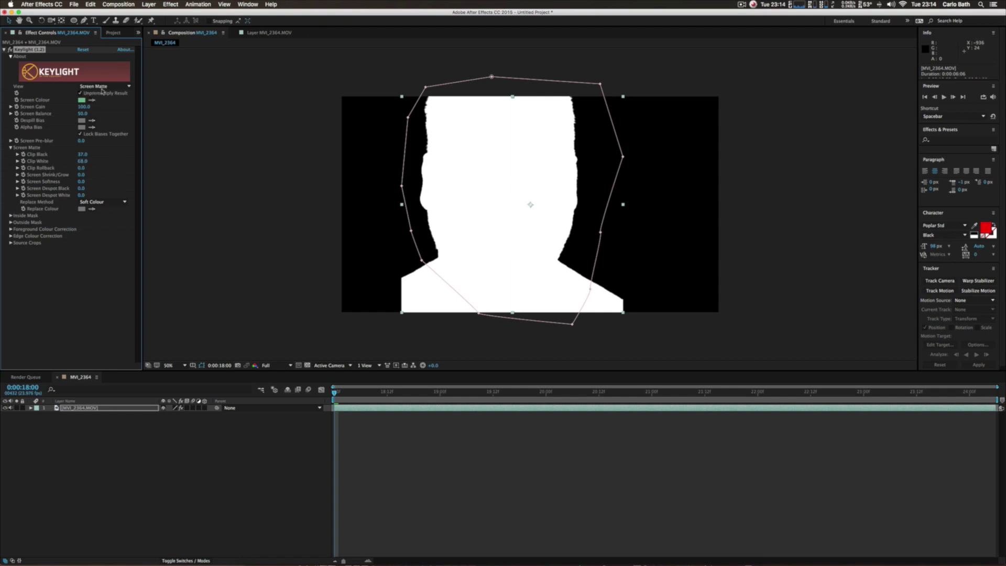
click(102, 89)
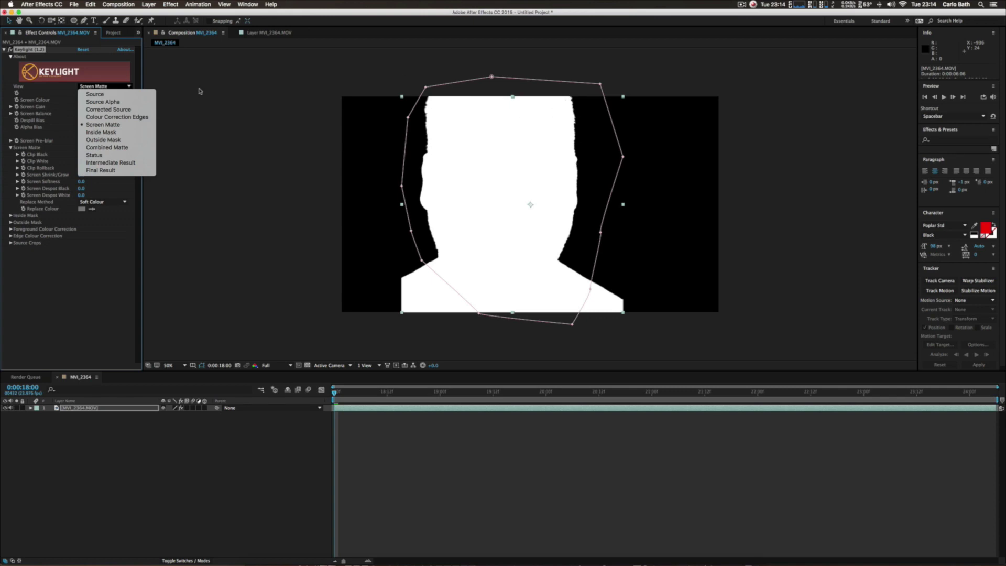
click(110, 182)
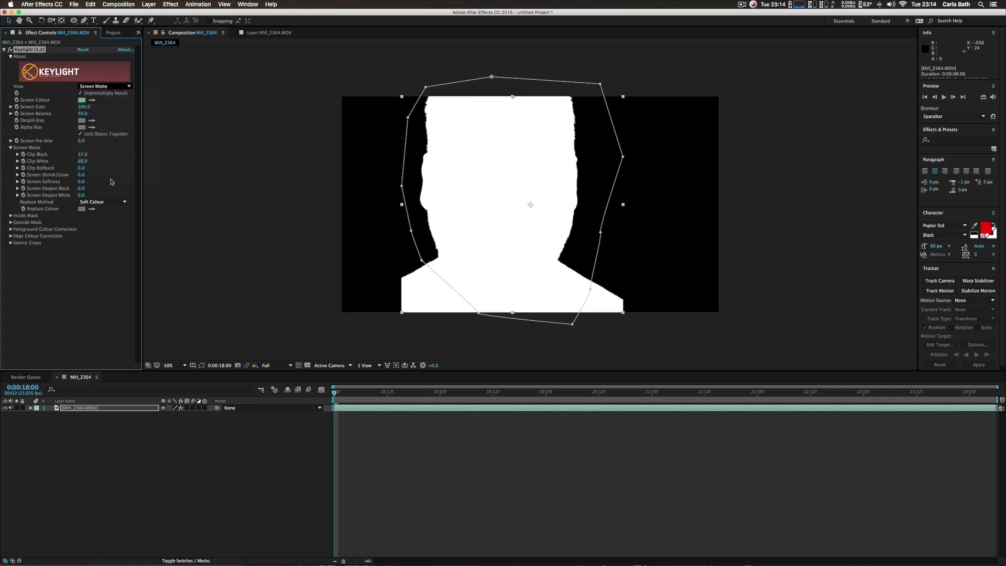
click(414, 345)
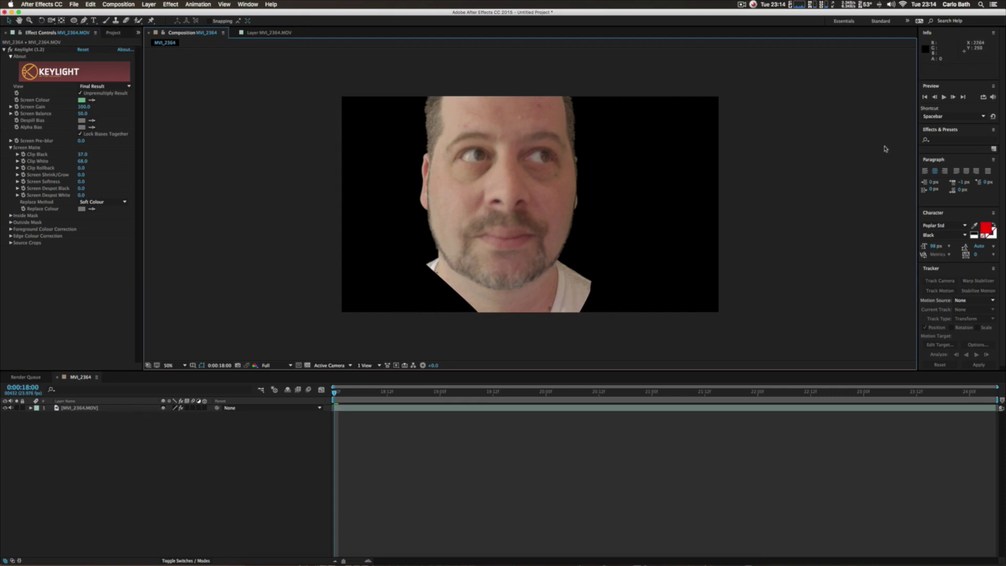
Preview the keyed clip, then widen Mask 1 outward at the left and upper-left.
click(946, 98)
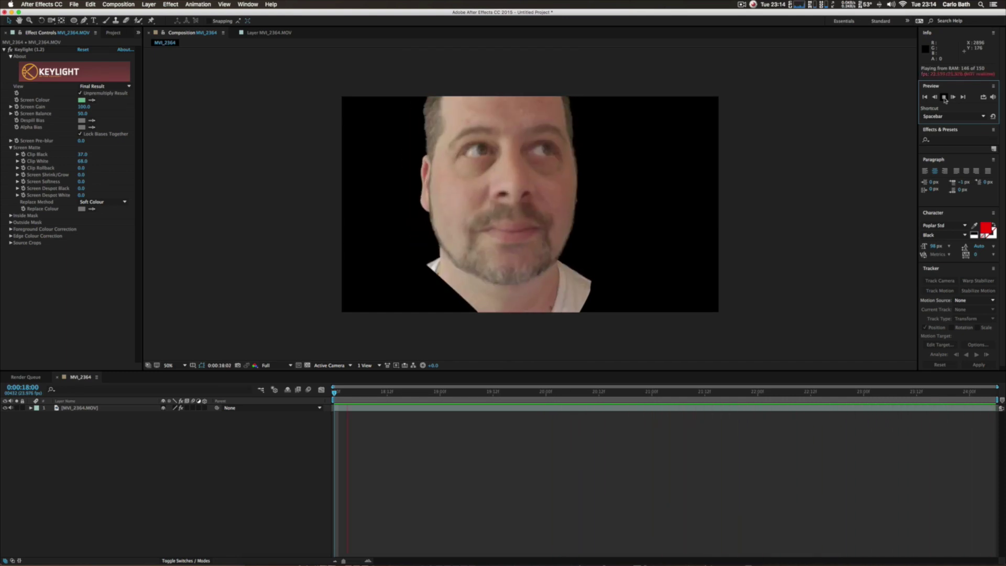
key(space)
click(585, 164)
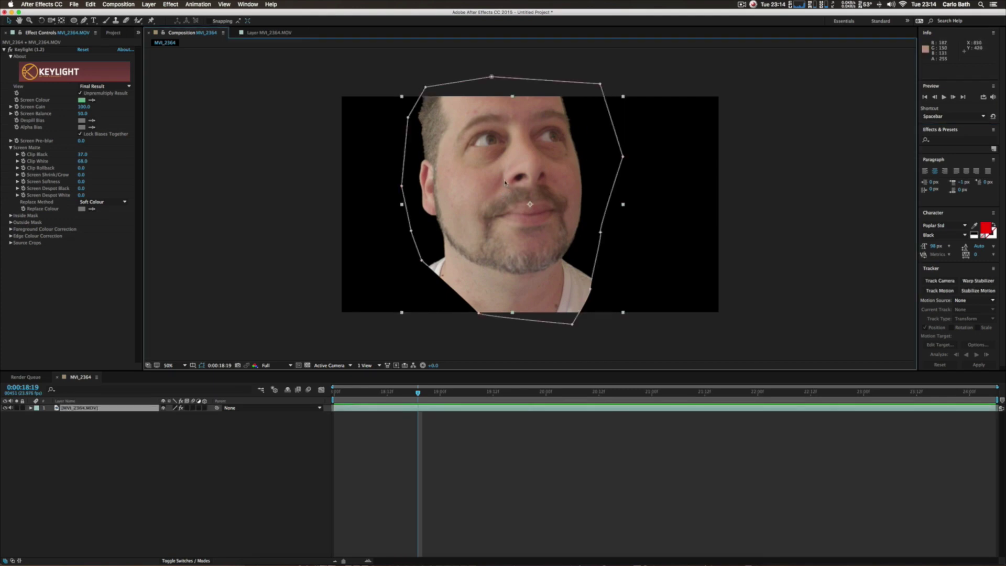
drag(402, 187, 384, 185)
drag(409, 119, 383, 106)
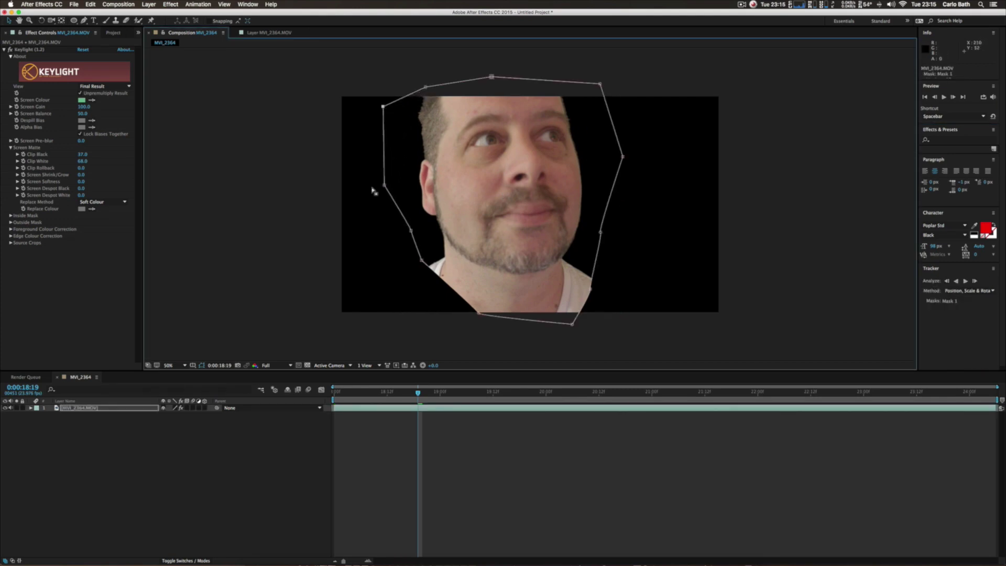
Adjust the mask's left-side points at 0:00:20:10, 0:00:21:05 and 0:00:23:00 to keep the head inside.
drag(419, 393, 590, 393)
drag(409, 231, 407, 285)
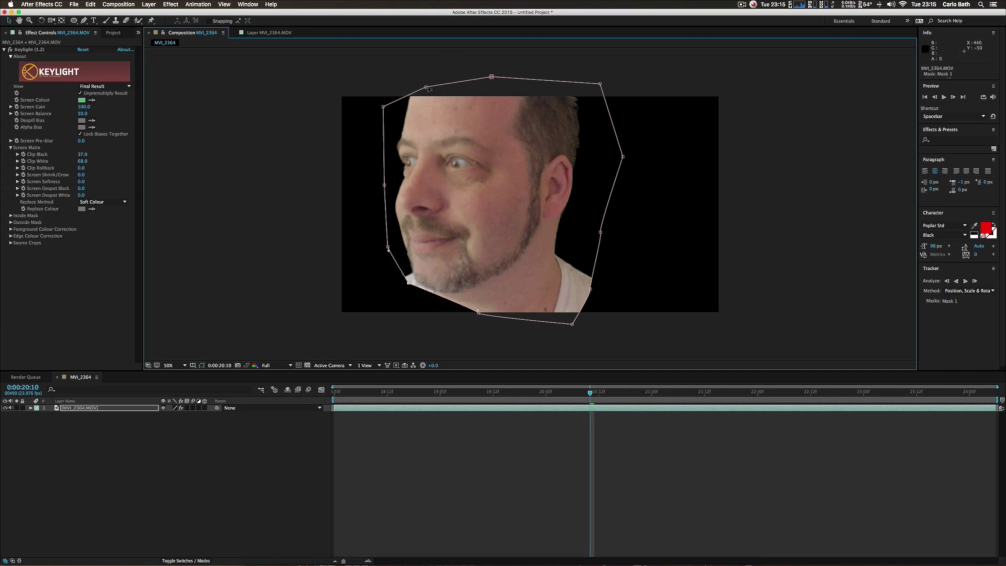
drag(426, 87, 423, 73)
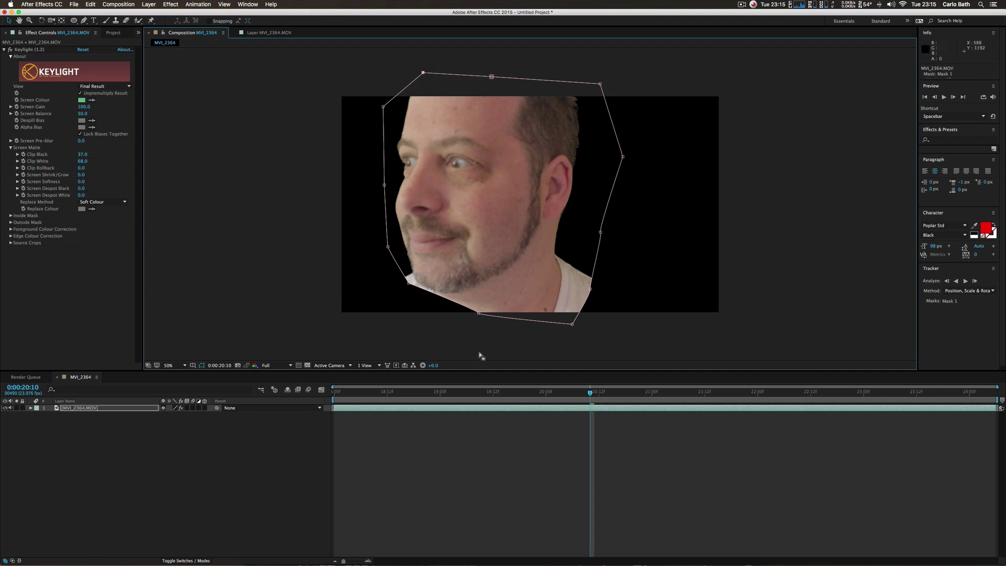
drag(591, 394, 684, 399)
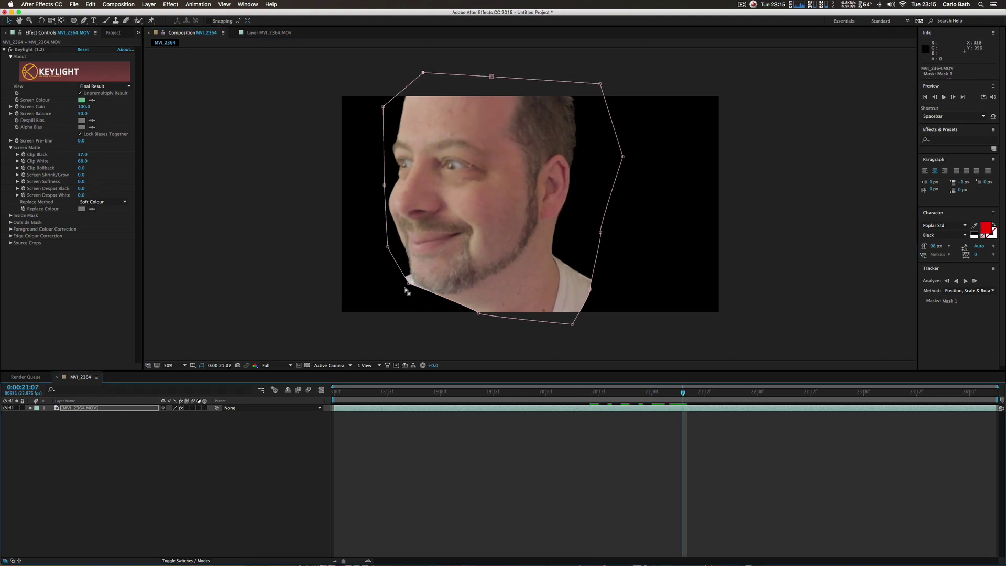
drag(409, 285, 404, 287)
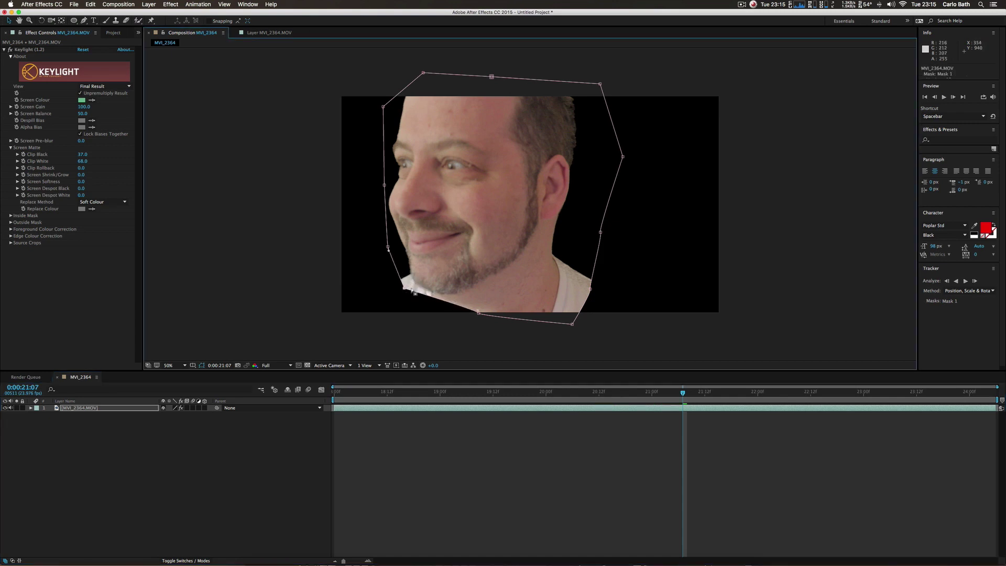
drag(682, 394, 878, 396)
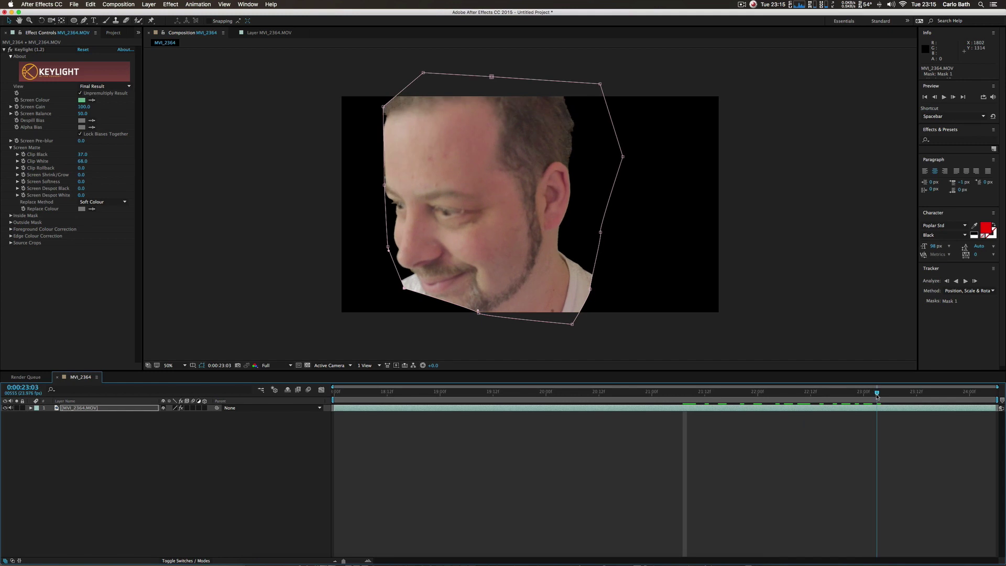
mouse_move(404, 289)
mouse_down()
mouse_move(407, 313)
mouse_move(407, 302)
mouse_up()
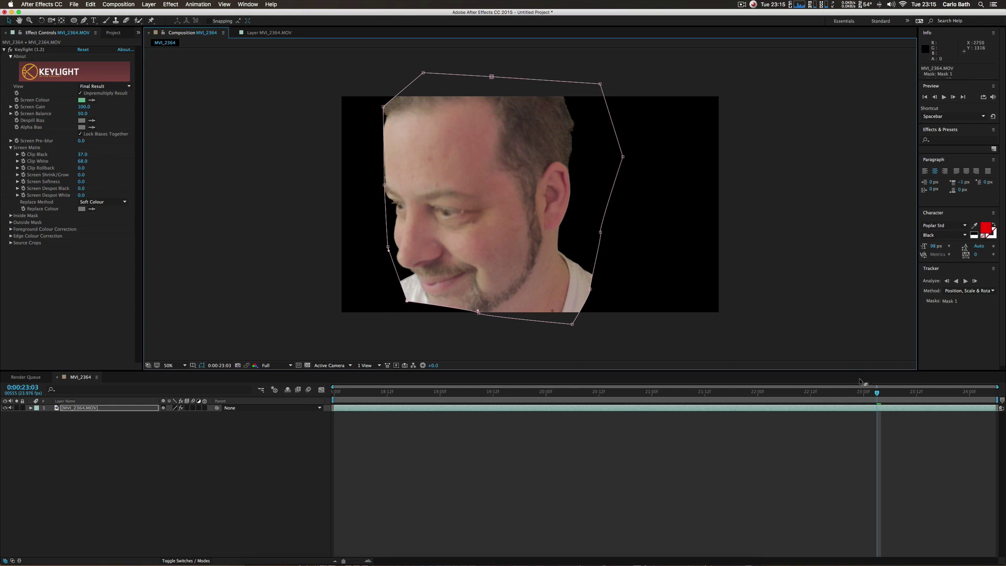
key(space)
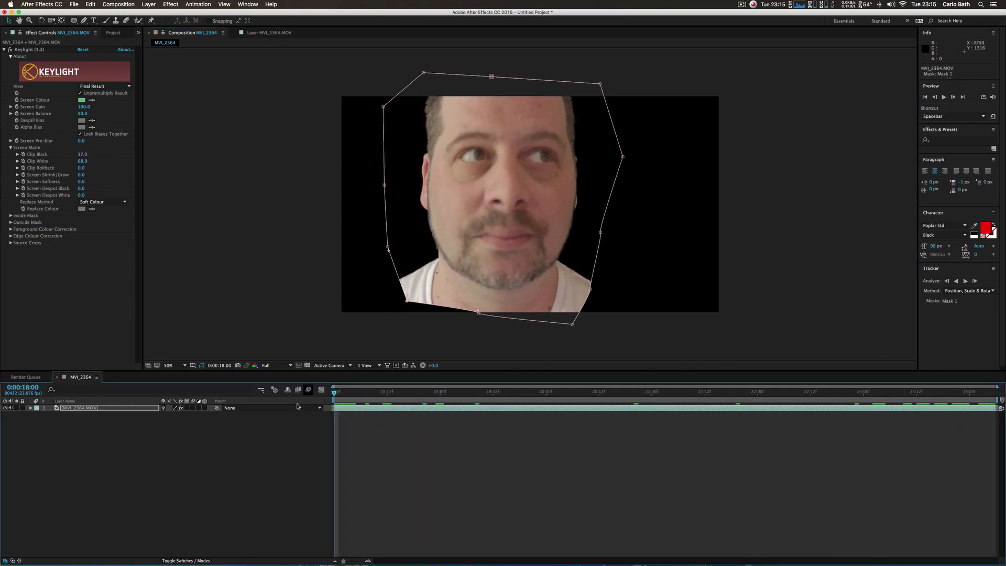
click(196, 457)
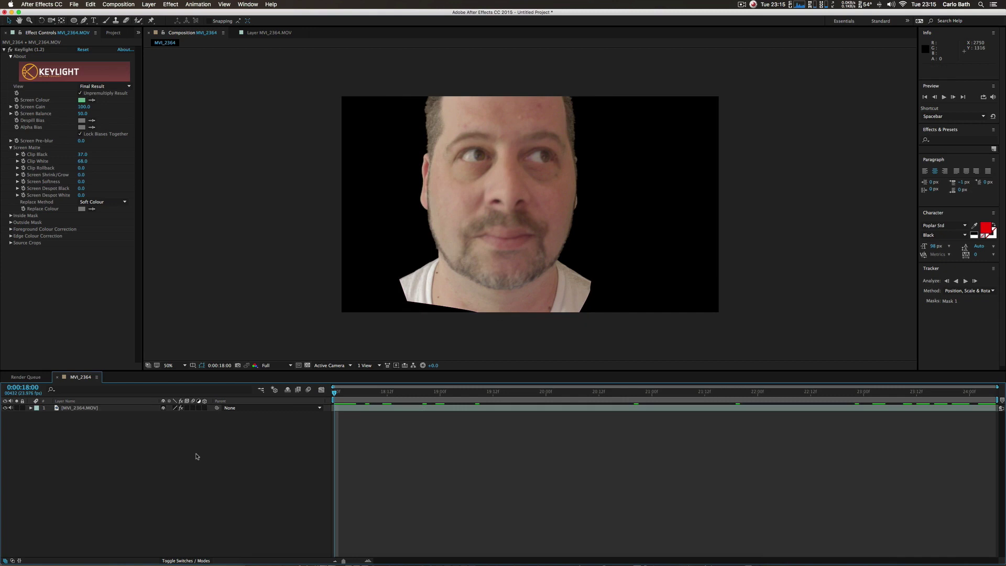
click(61, 409)
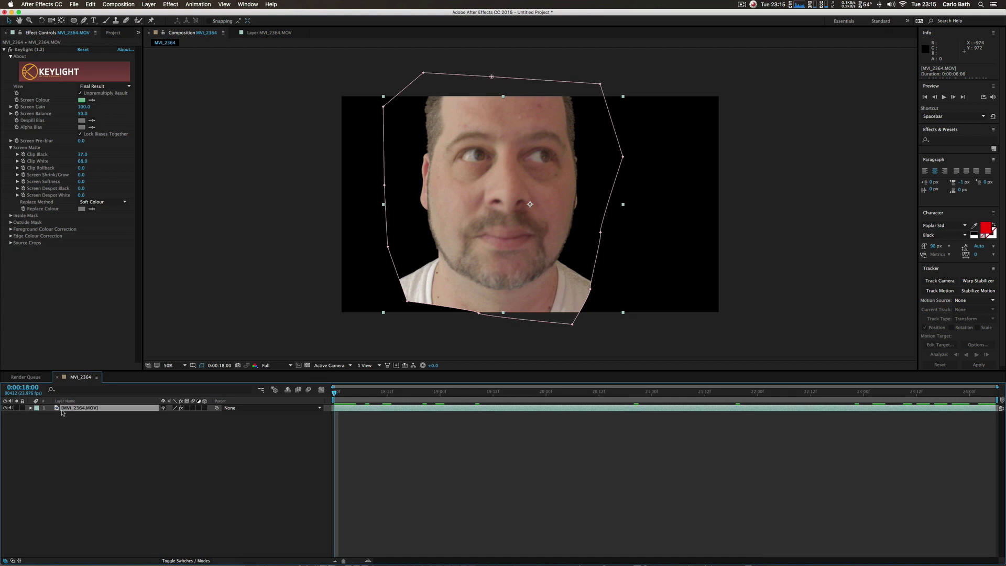
Start Track Motion and place Track Point 1 over the mouth with a widened feature box.
click(191, 5)
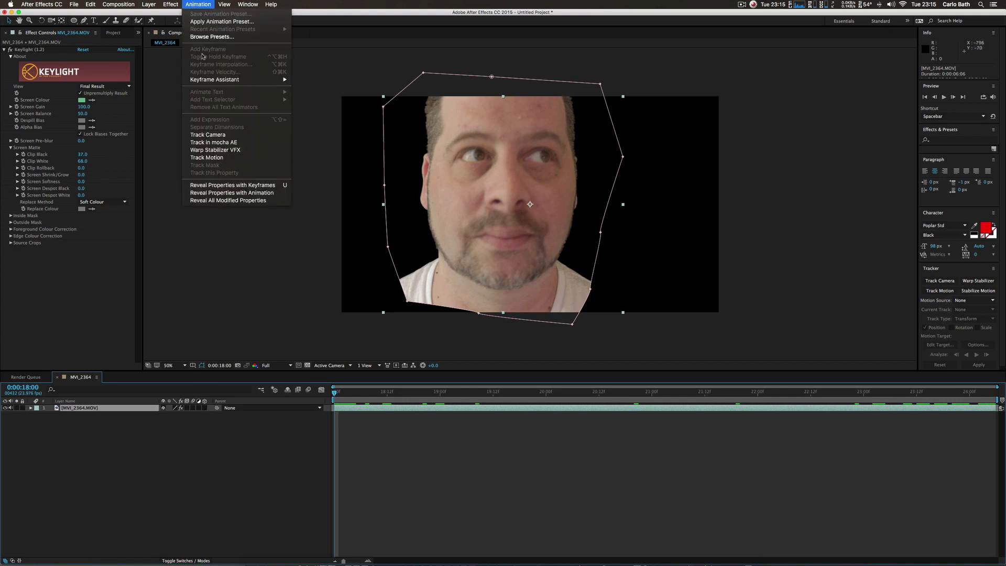
click(207, 157)
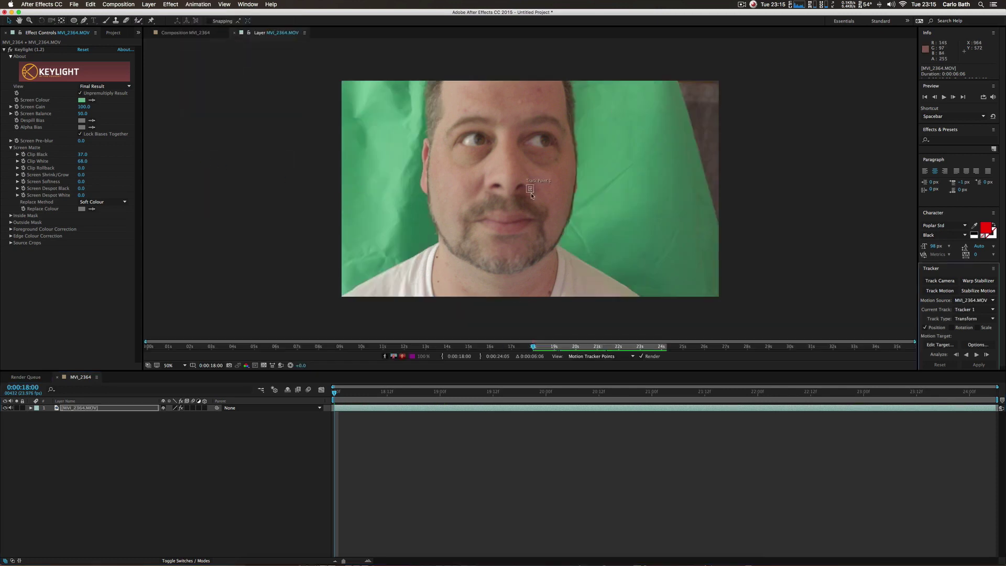
mouse_move(532, 191)
drag(531, 189, 492, 236)
drag(503, 219, 486, 218)
drag(508, 224, 506, 225)
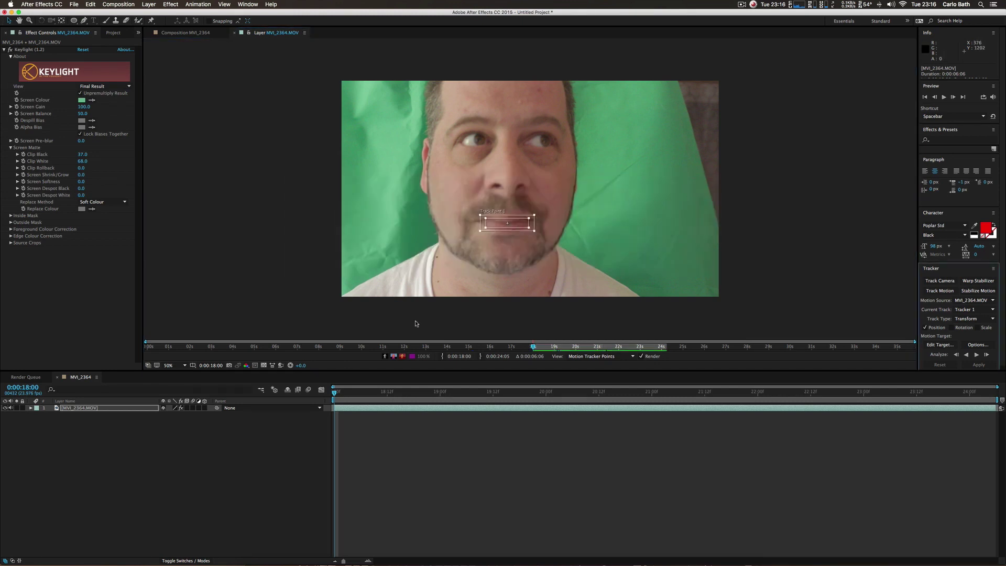
Add a Null 1 layer, make it Tracker 1's motion target, and analyze the track forward.
right_click(140, 459)
mouse_move(220, 462)
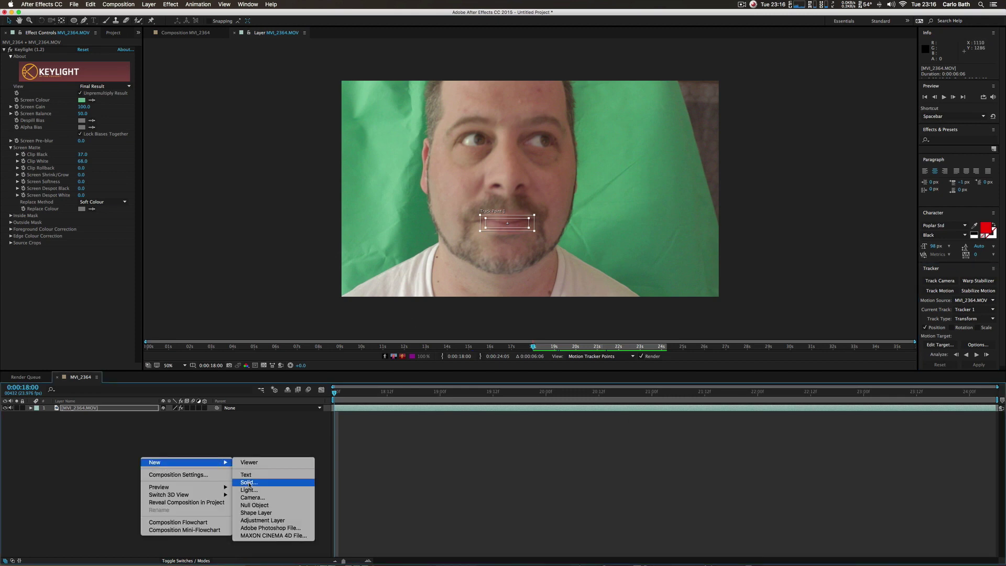
click(250, 507)
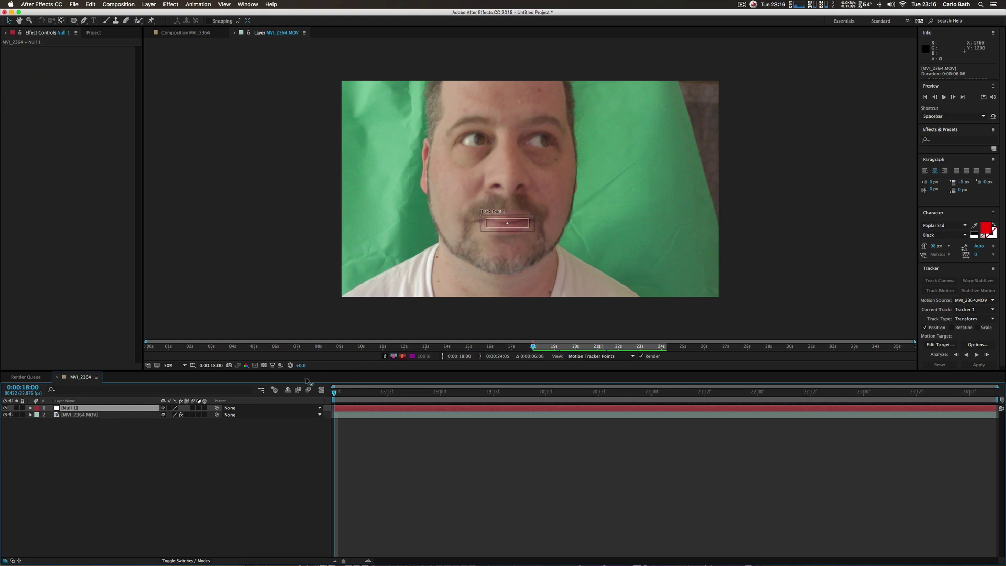
click(66, 415)
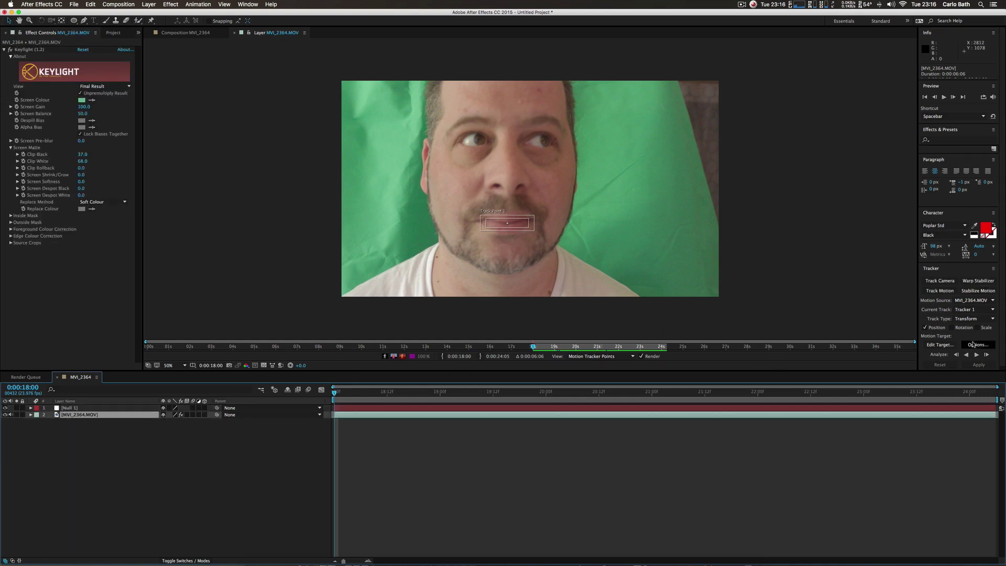
click(940, 345)
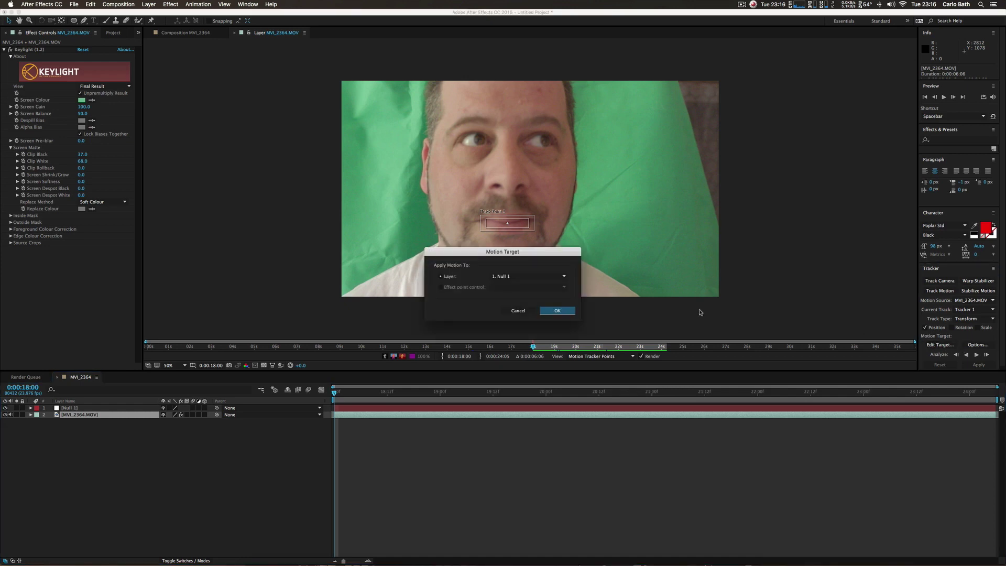
click(555, 312)
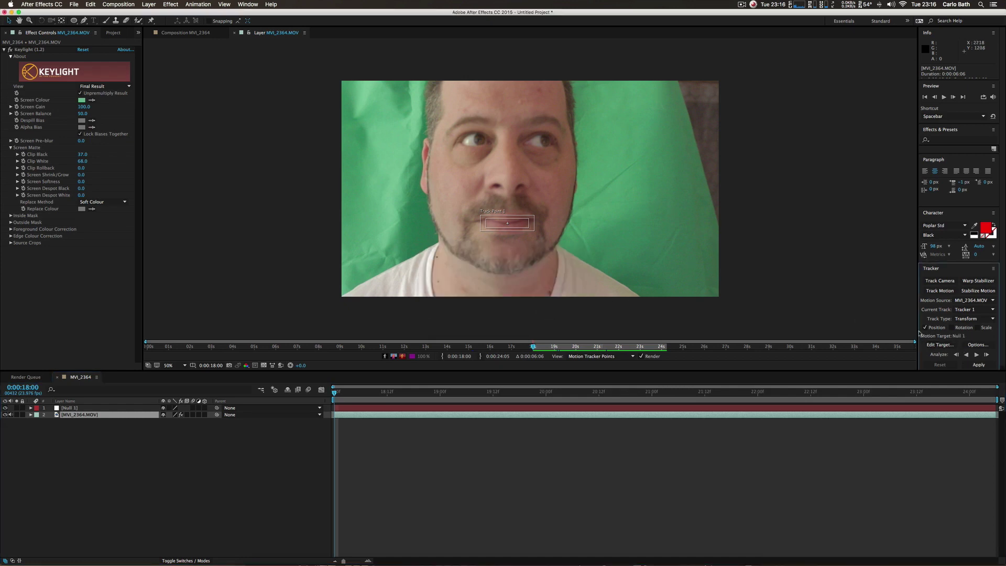
click(977, 356)
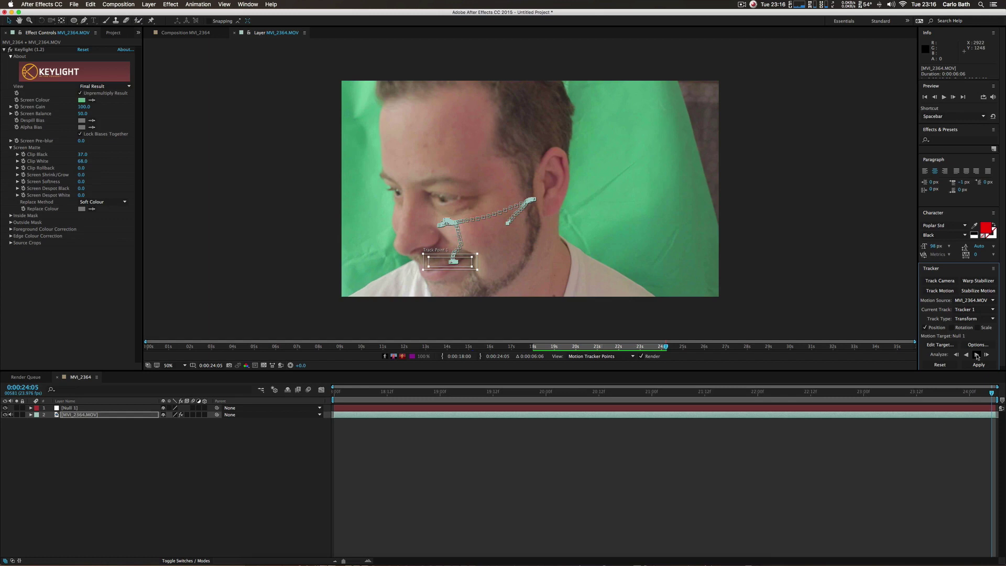
Apply the tracked mouth motion to Null 1 in X and Y.
click(978, 364)
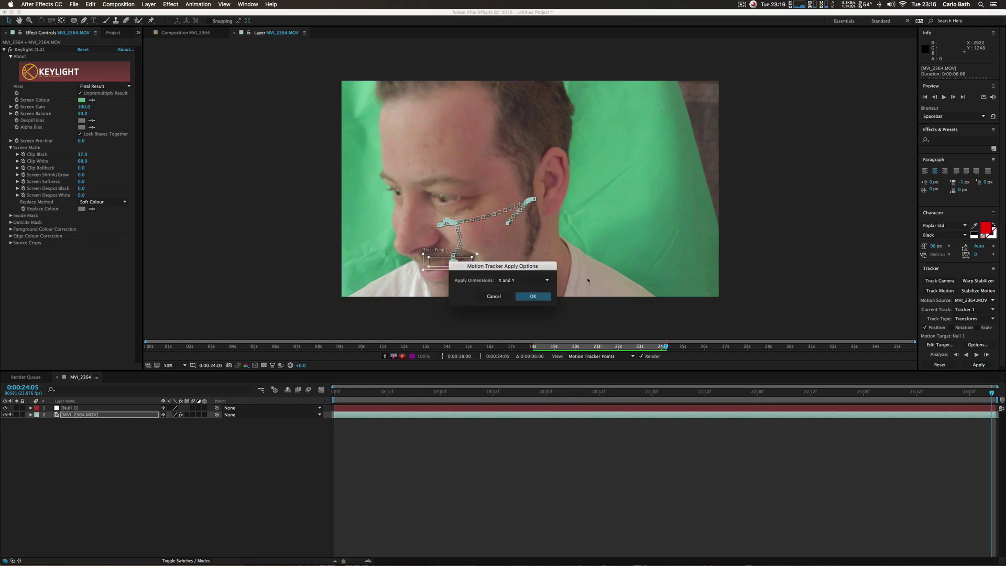
click(532, 296)
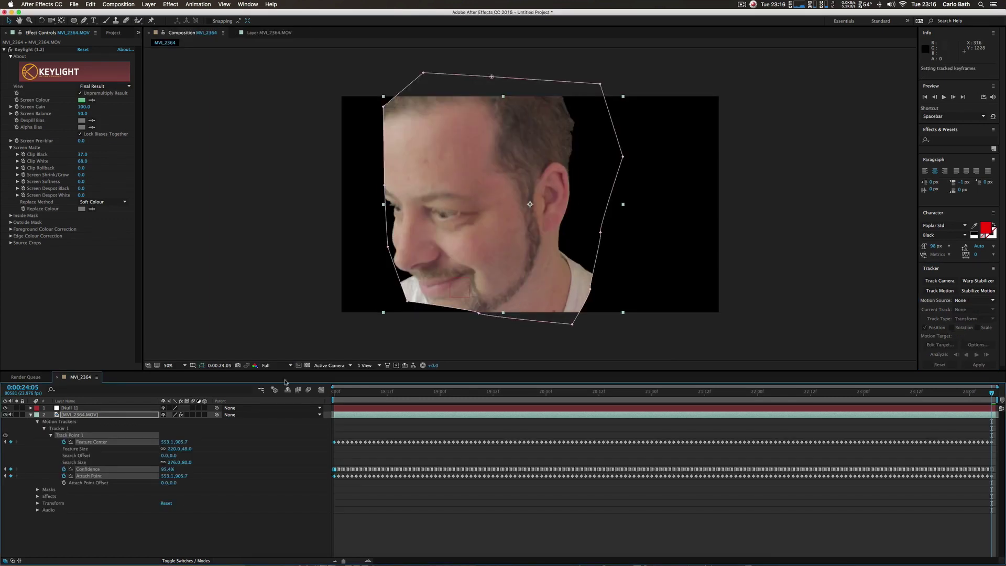
At 0:00:18:00, create a 1920×1080 black solid named Dark Red Solid 1.
click(30, 414)
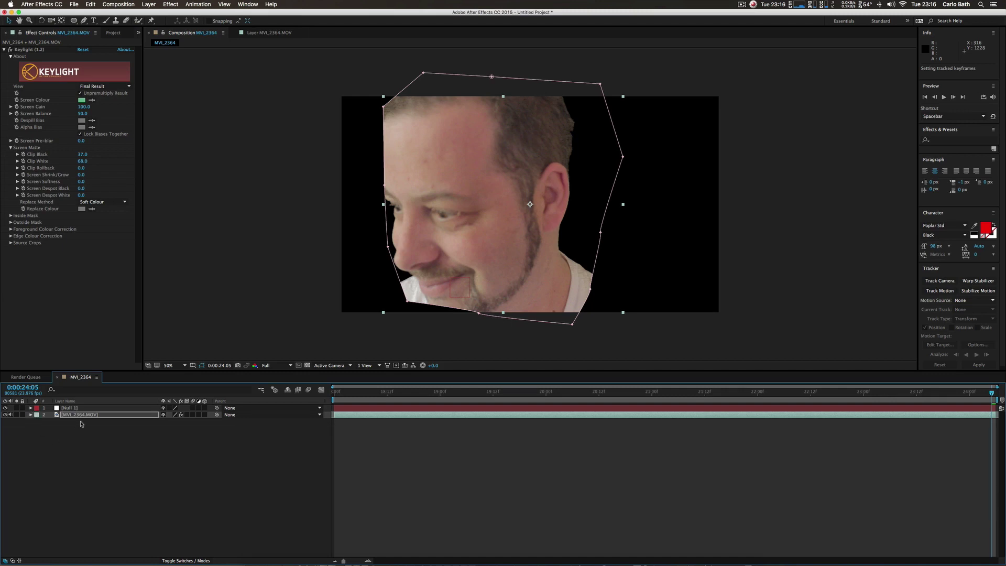
click(336, 393)
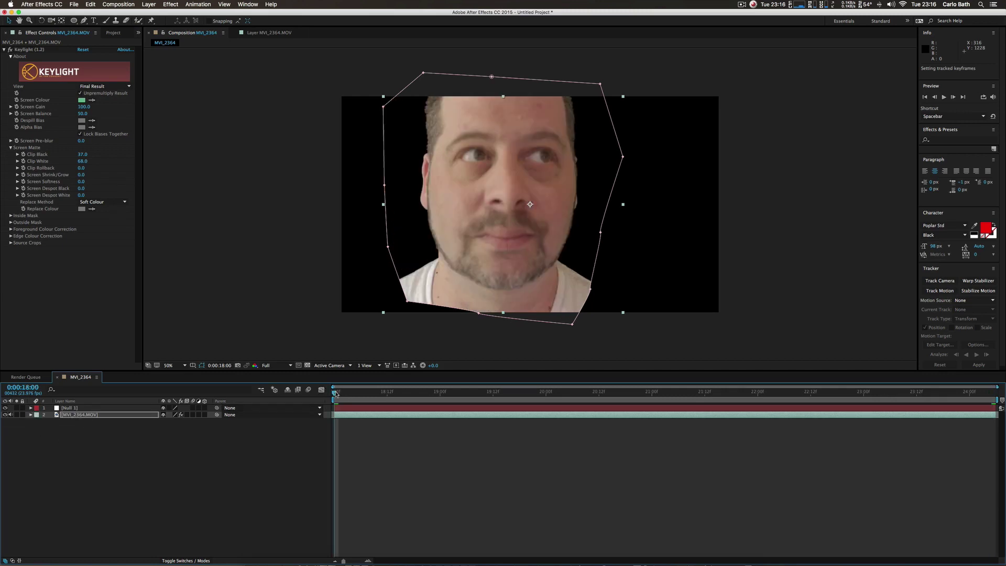
right_click(69, 431)
mouse_move(131, 436)
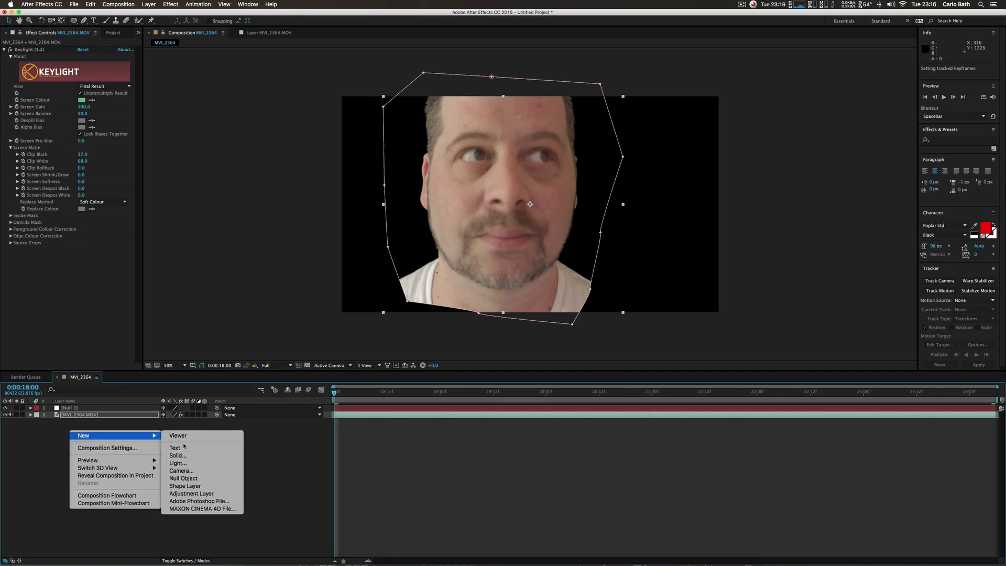
click(180, 457)
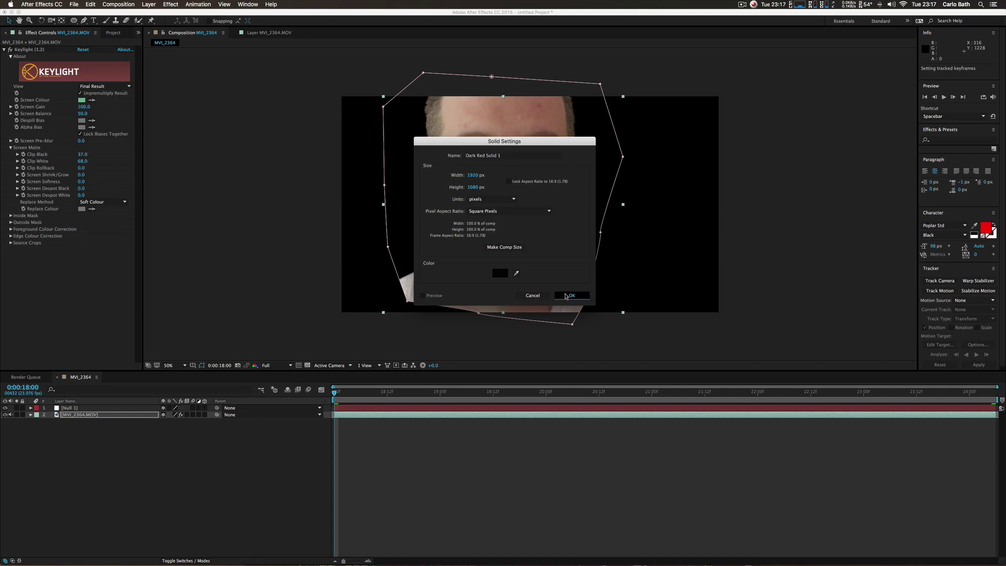
click(562, 295)
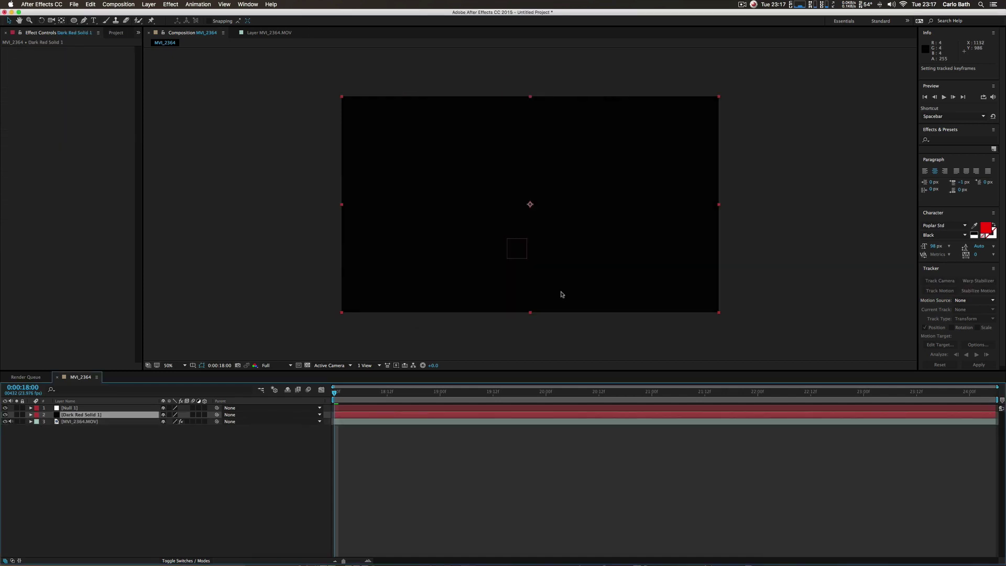
With the solid hidden, draw an Ellipse Tool oval mask fitted around the face.
click(5, 415)
drag(74, 21, 94, 49)
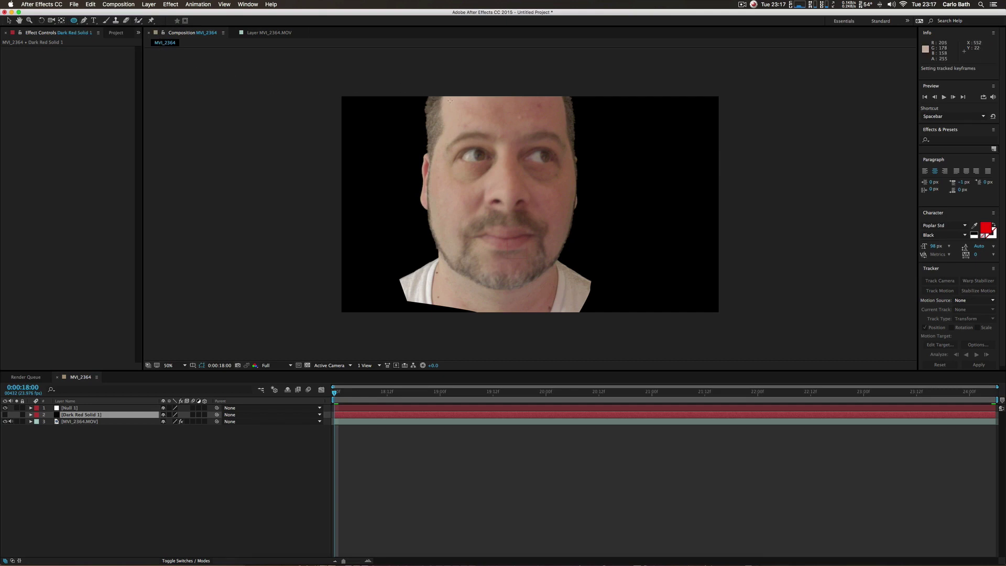
drag(443, 95, 567, 294)
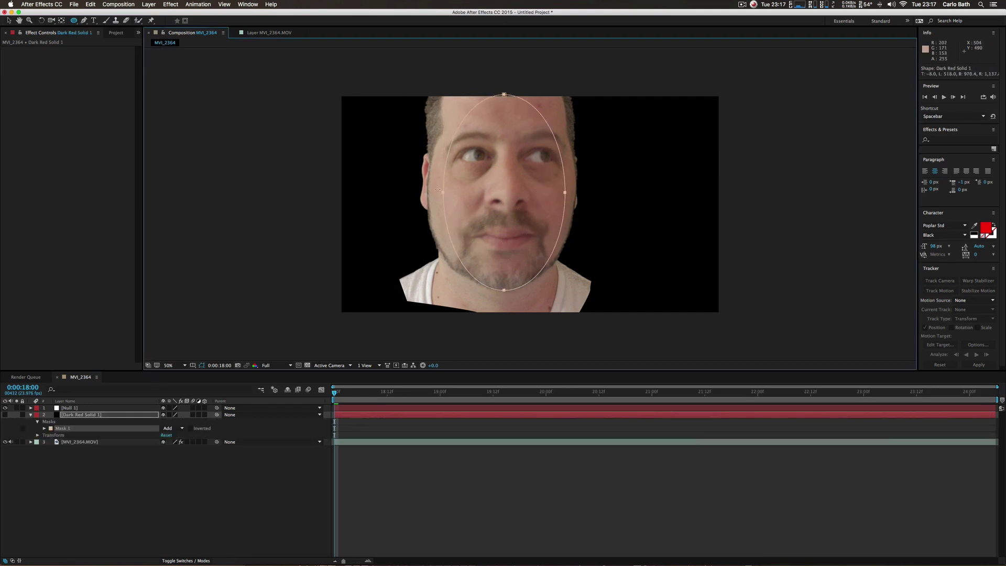
click(8, 21)
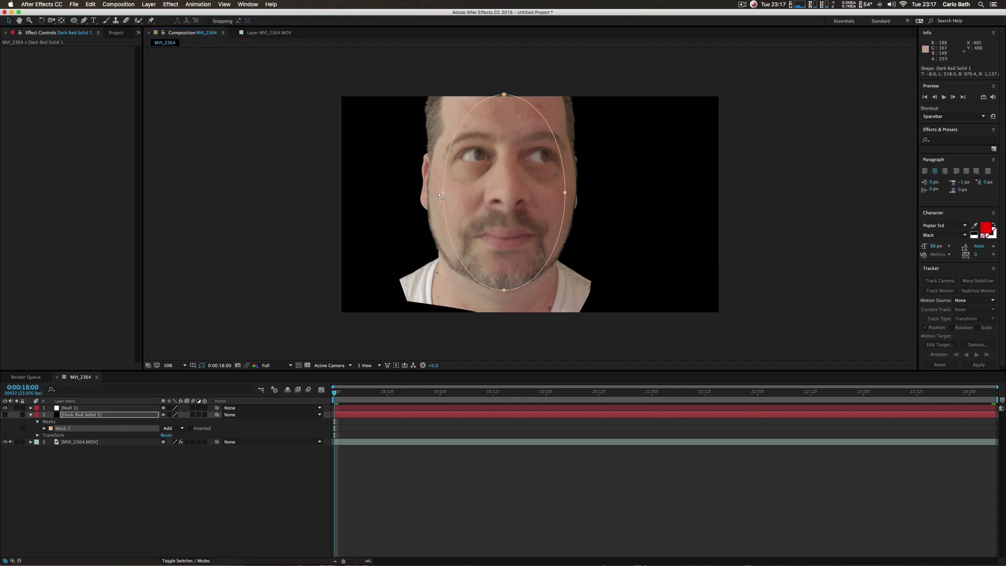
drag(443, 195, 438, 194)
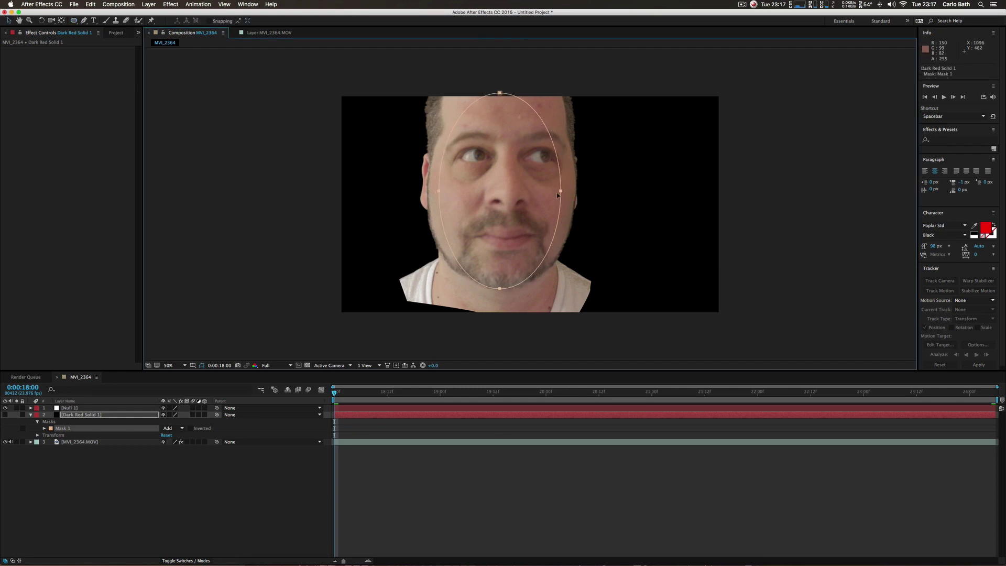
drag(562, 195, 566, 190)
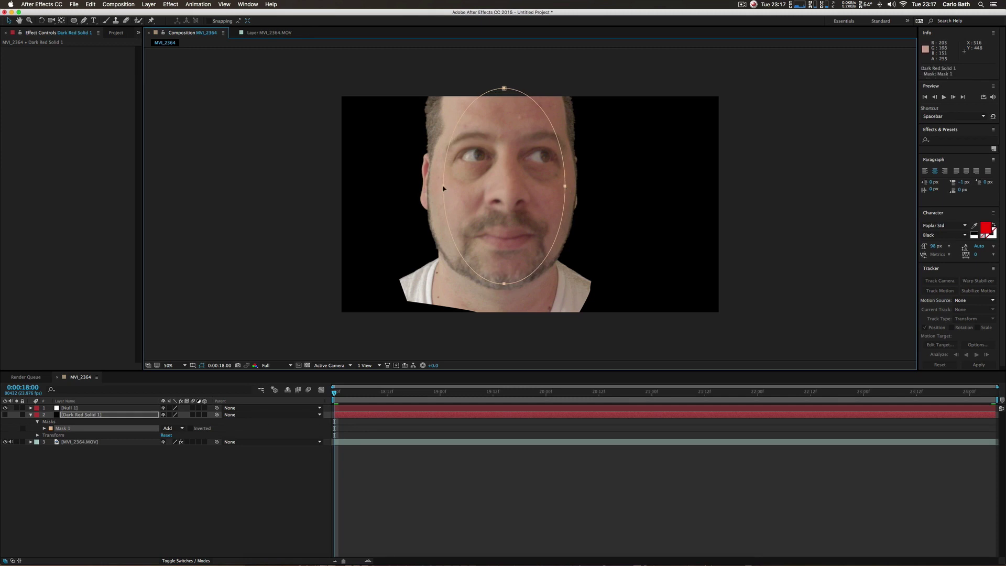
drag(444, 190, 445, 191)
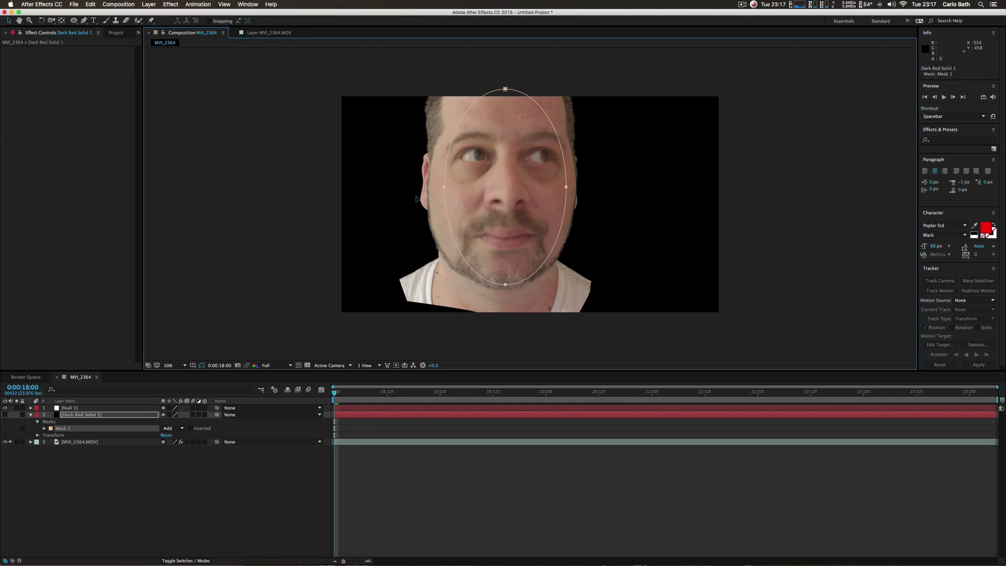
Show the solid again, invert its oval mask, and feather the edge about 110 pixels.
click(5, 415)
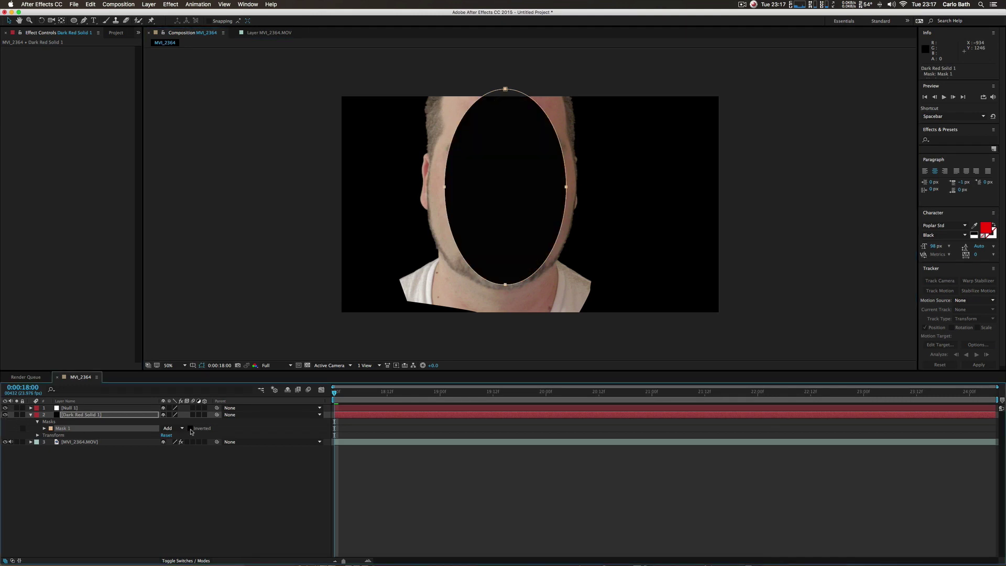
click(191, 429)
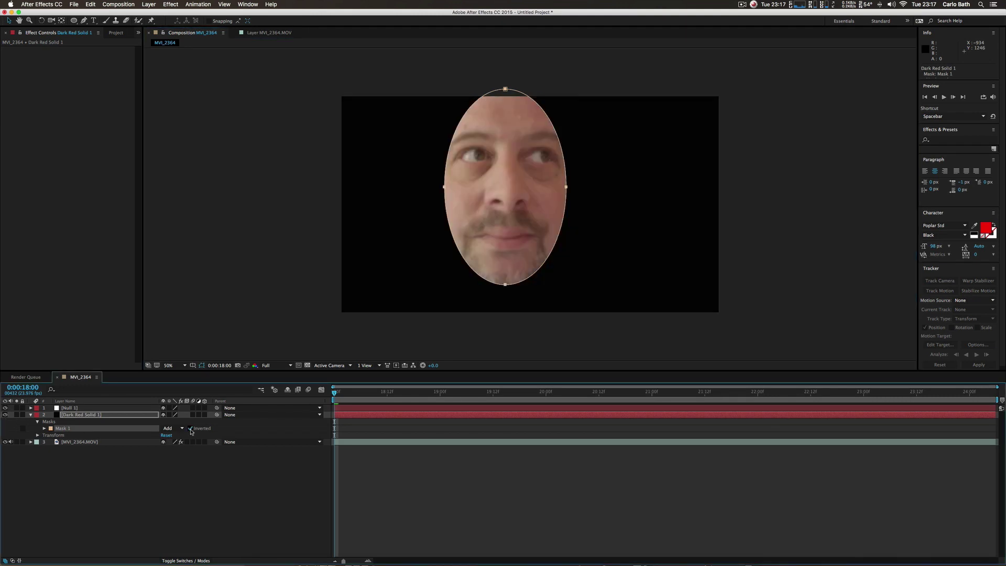
key(f)
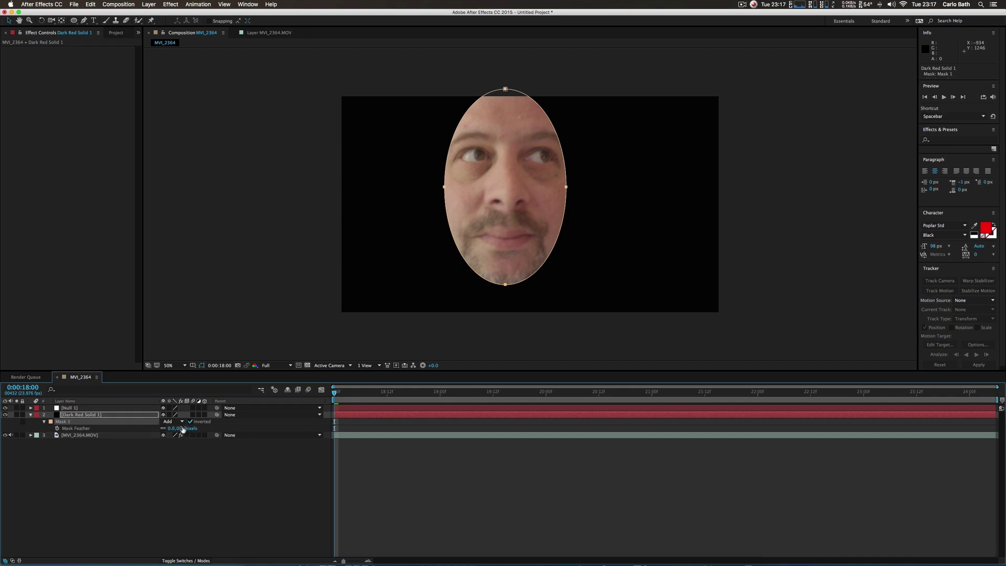
drag(176, 428, 219, 424)
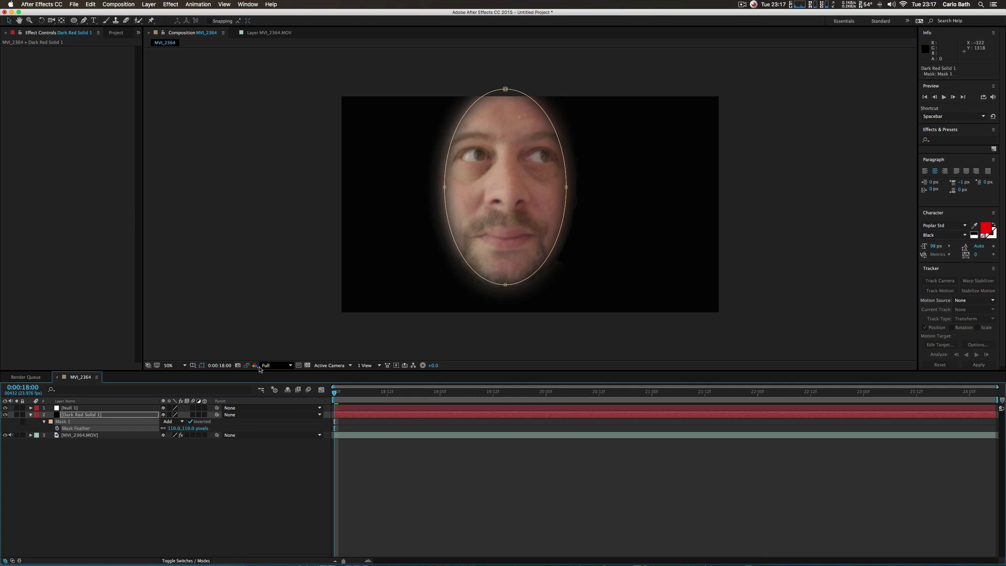
Hide the mask outline, preview the vignette, return to the start, and make Dark Red Solid 1 3D.
click(202, 366)
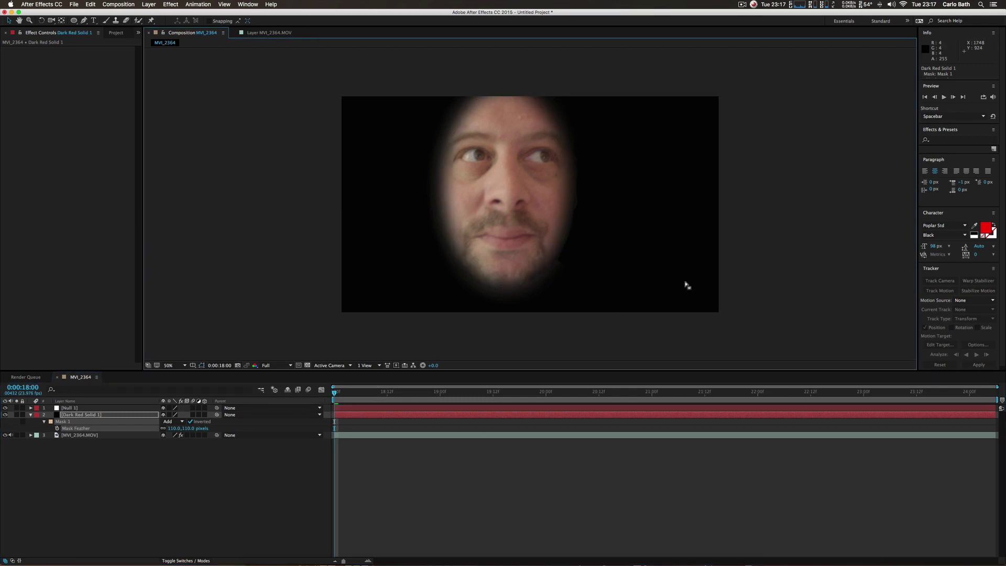
click(944, 100)
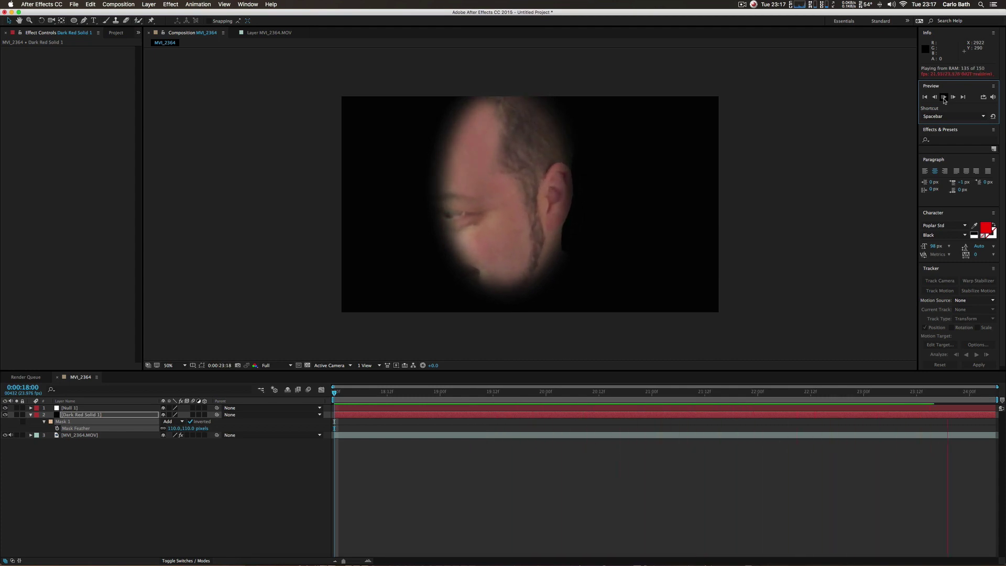
click(945, 101)
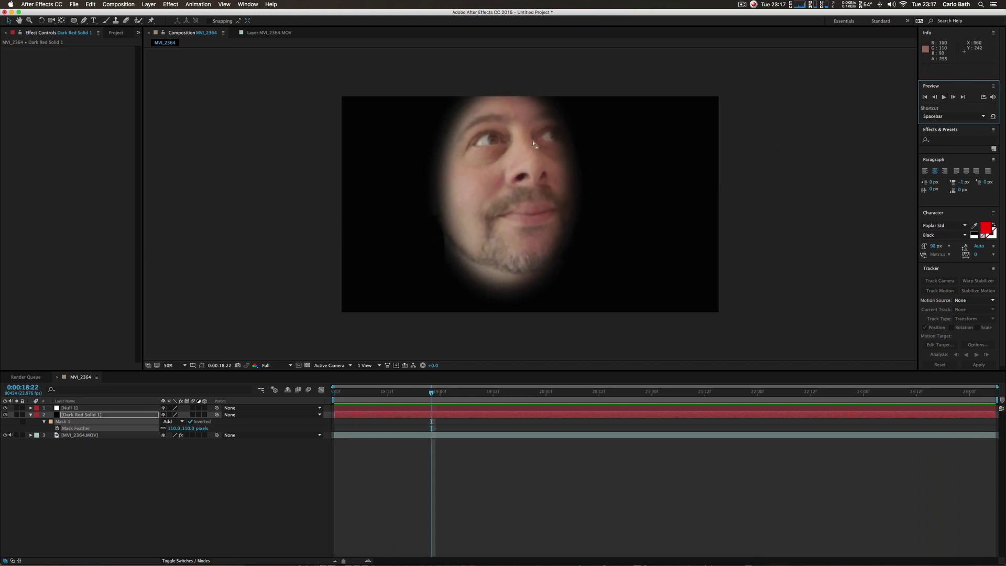
key(Home)
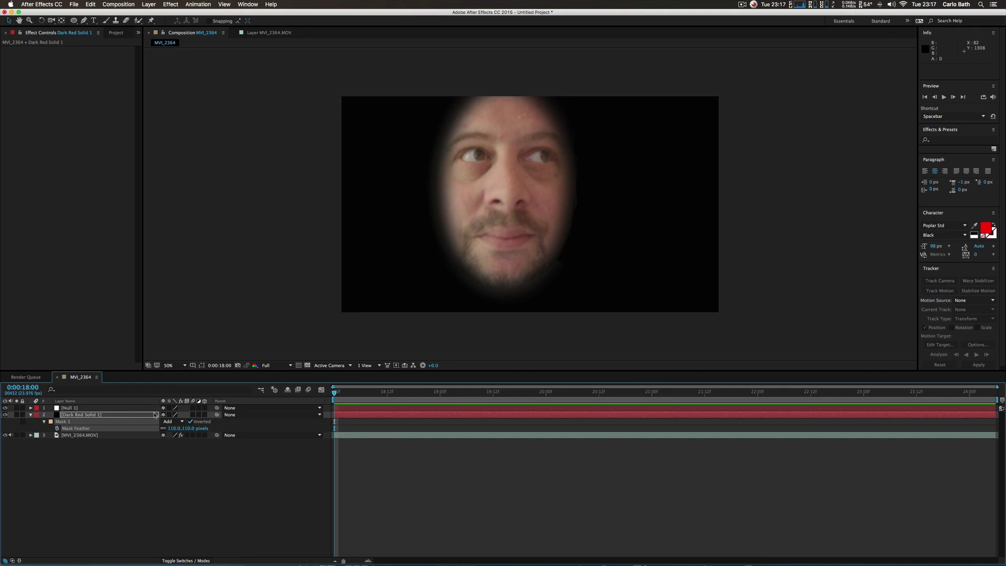
click(205, 415)
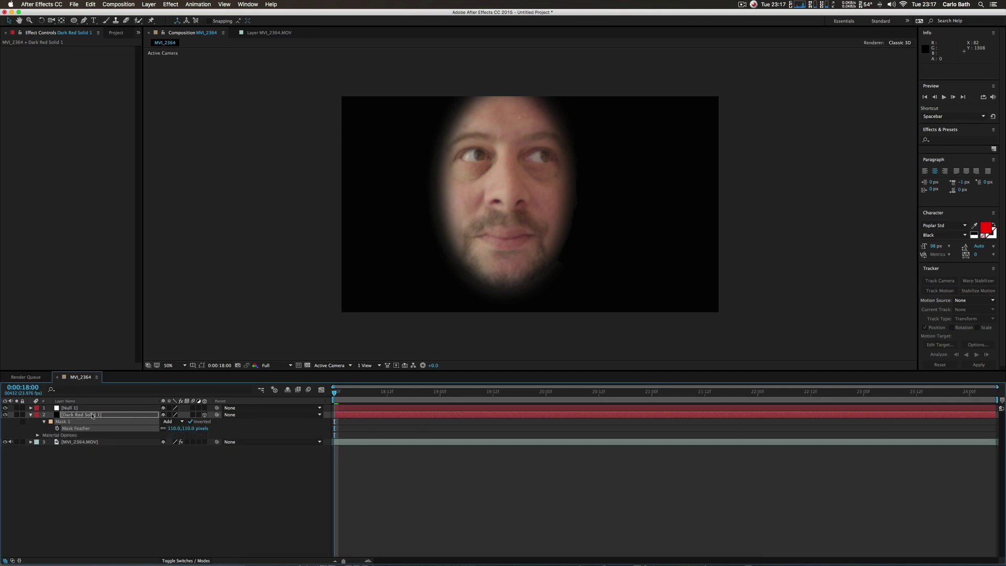
Parent Dark Red Solid 1 to Null 1 and preview the vignette following the face.
click(31, 415)
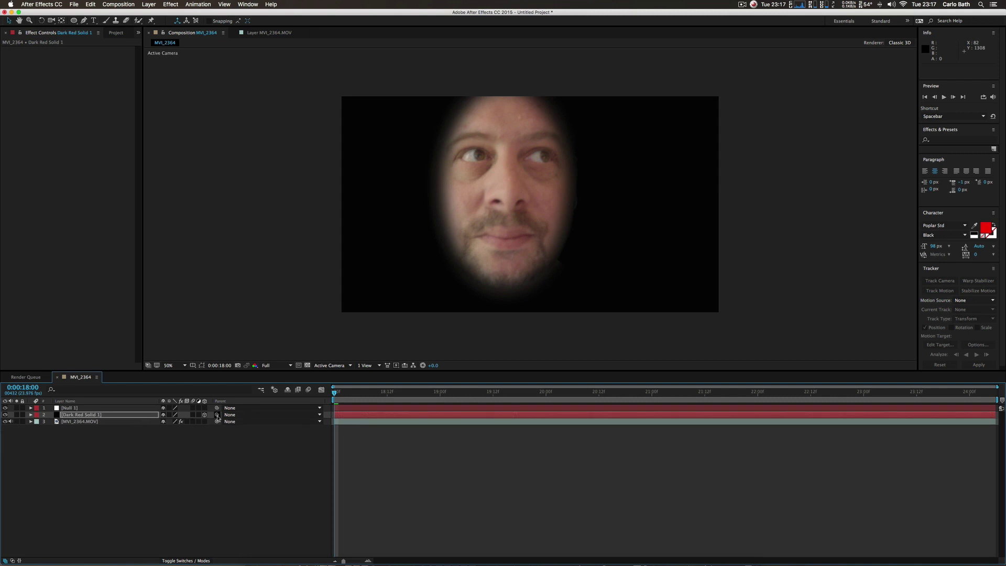
drag(217, 417, 96, 410)
click(944, 98)
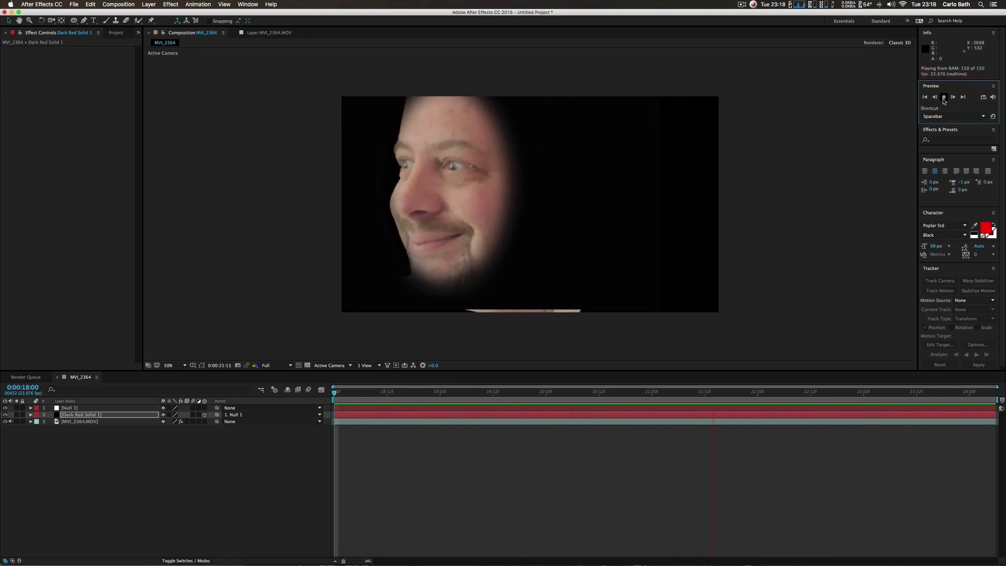
click(944, 98)
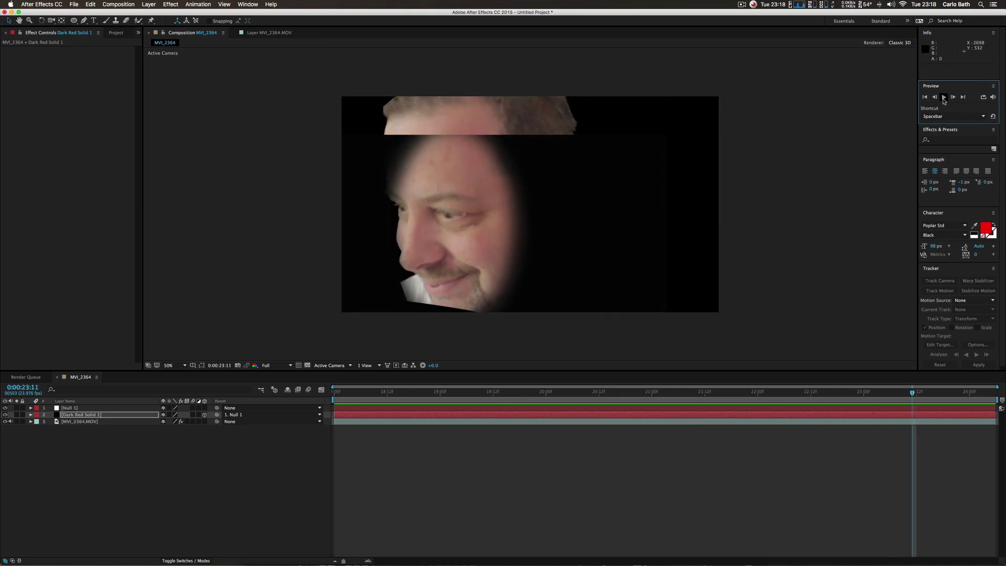
click(337, 396)
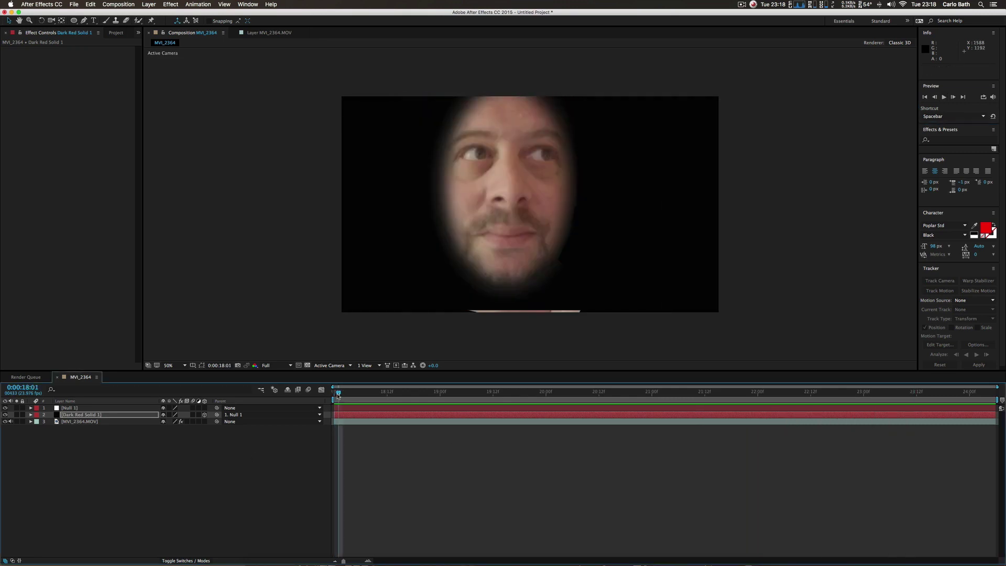
Scale Dark Red Solid 1 up to 120% around the face and check it later in the shot.
drag(342, 394, 360, 392)
click(74, 414)
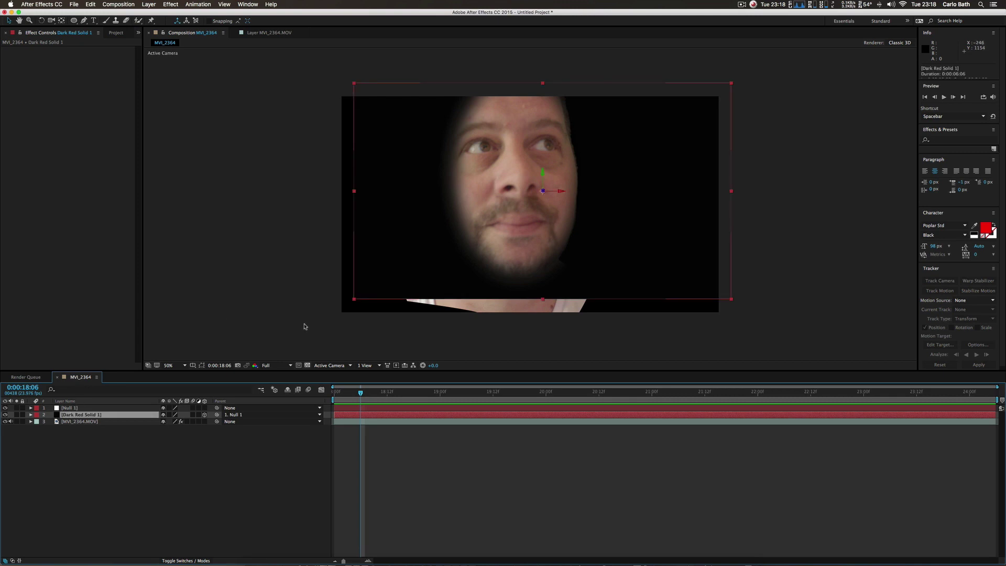
drag(355, 301, 307, 332)
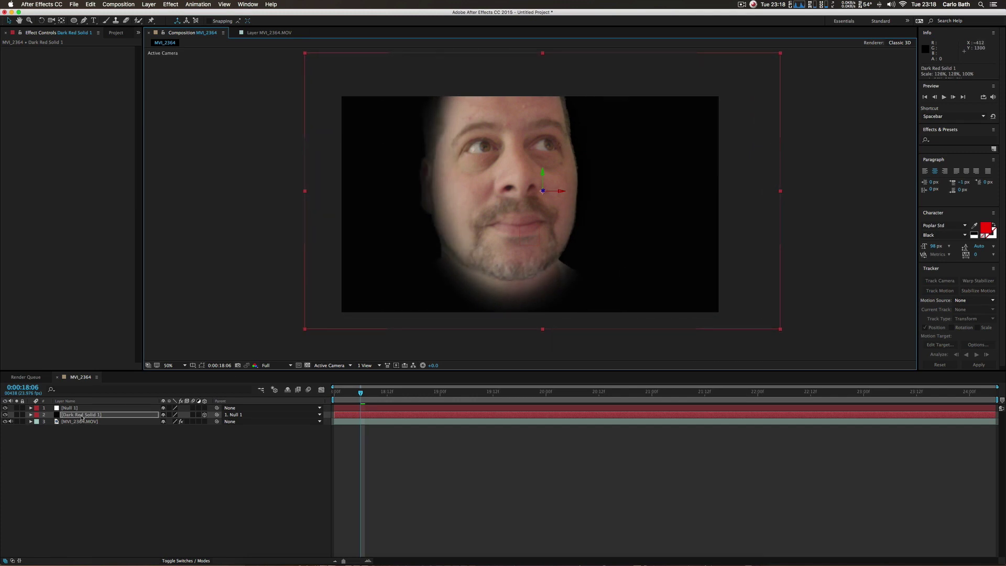
drag(361, 393, 123, 414)
click(202, 365)
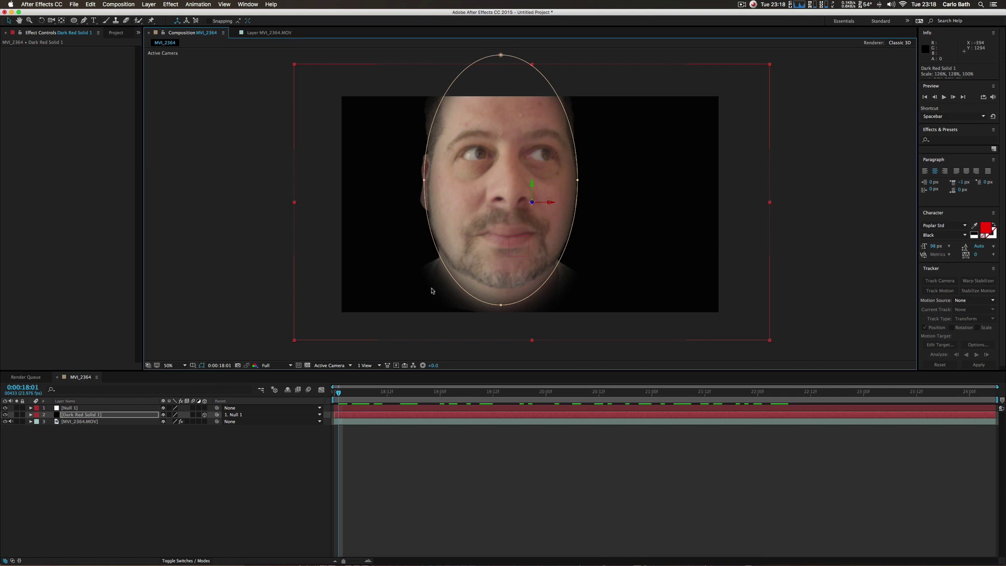
Pull the oval mask's bottom, left, top and right points in to fit the head.
drag(502, 306, 505, 270)
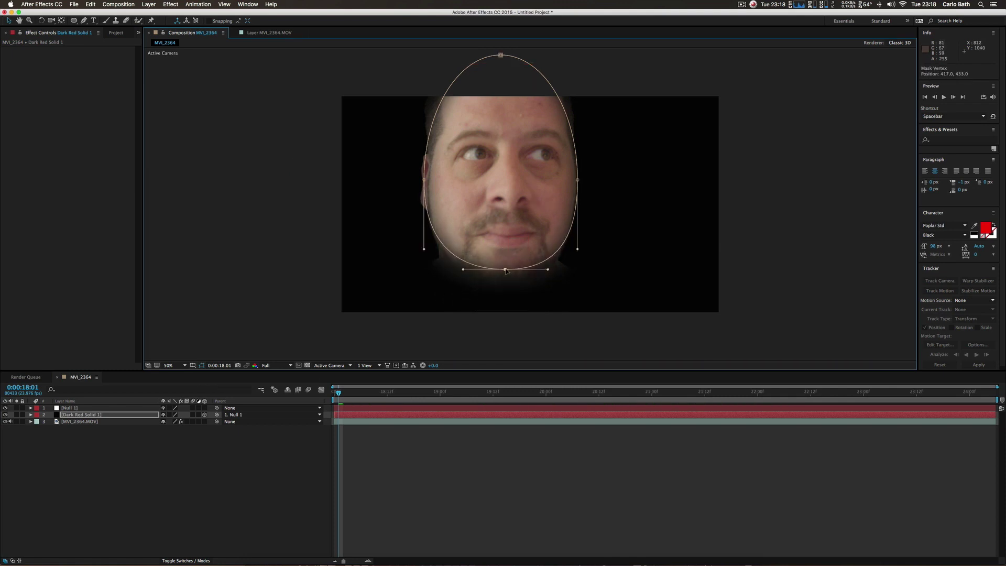
drag(426, 183, 446, 168)
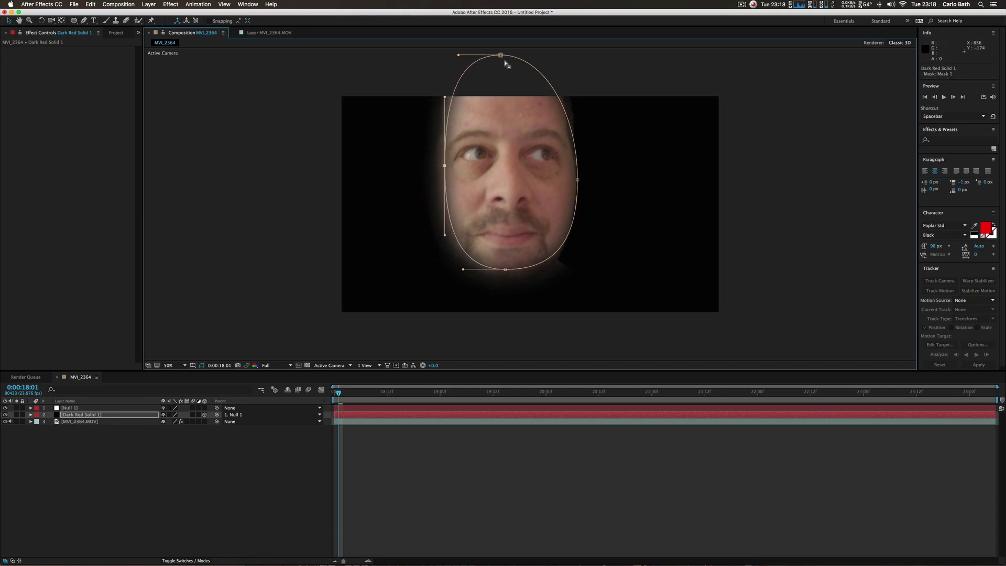
drag(502, 57, 502, 76)
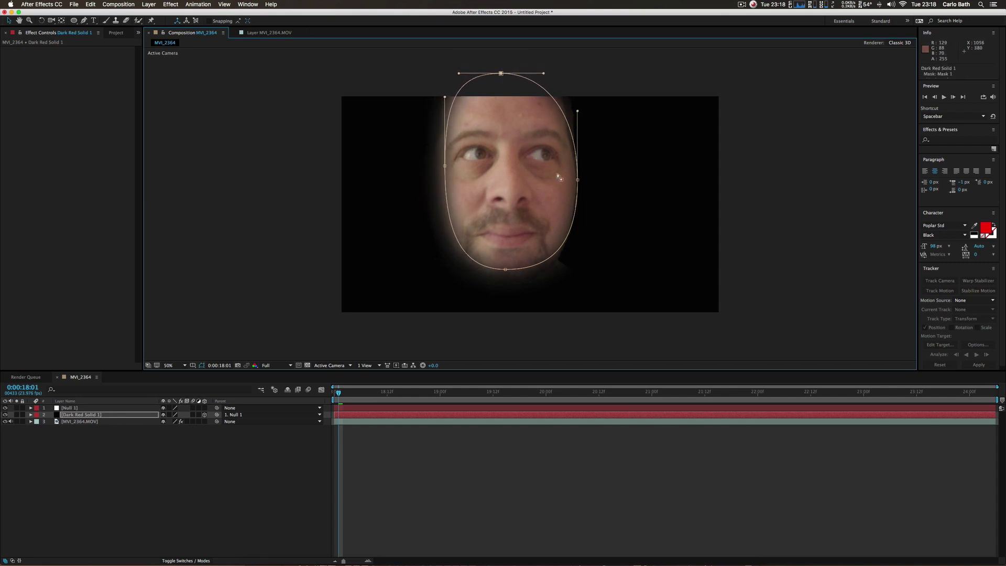
drag(578, 181, 567, 184)
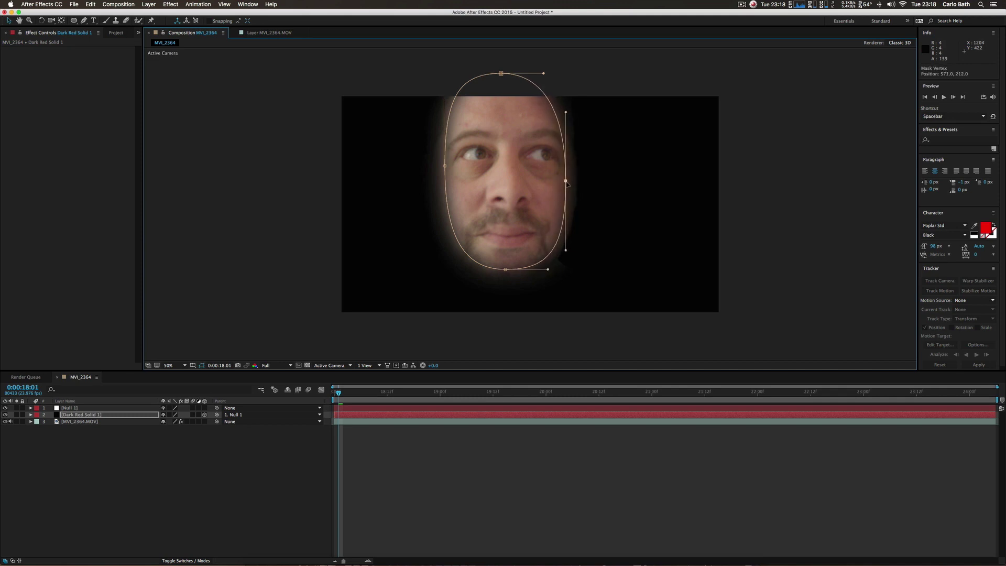
At later frames, adjust the mask's lower and top curves and stretch the solid taller over the head.
drag(339, 397, 577, 417)
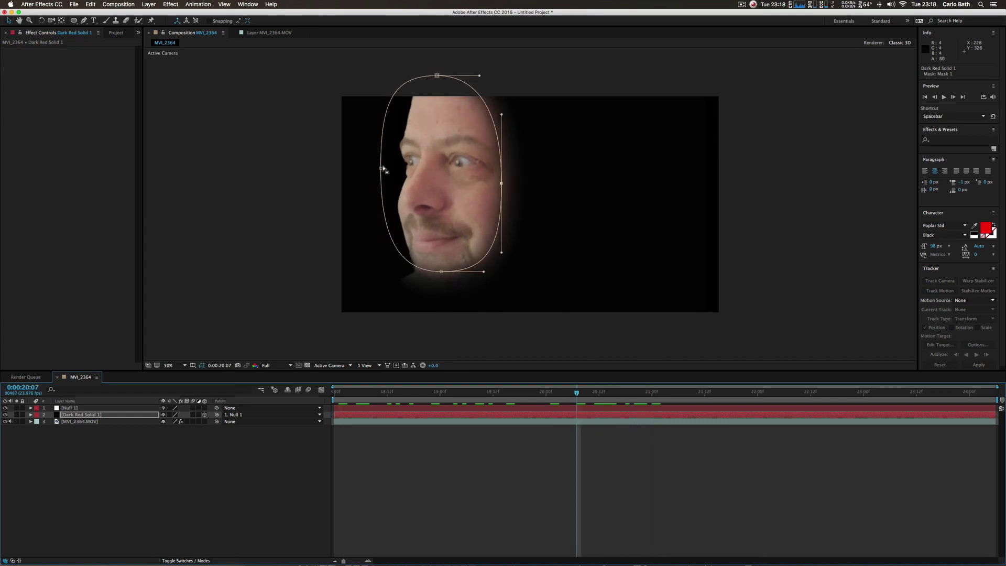
drag(441, 272, 453, 267)
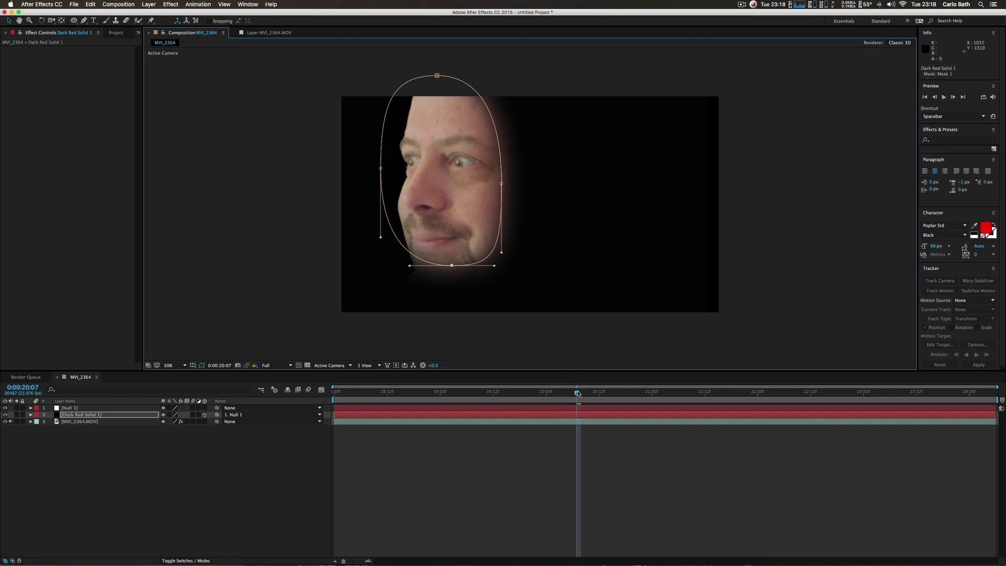
drag(577, 393, 691, 410)
key(space)
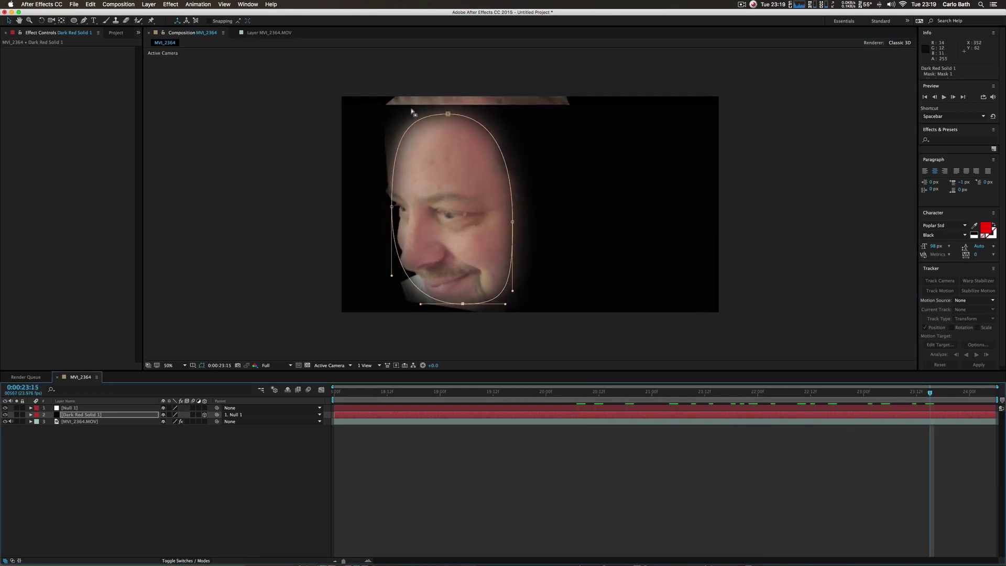
drag(448, 117, 432, 114)
click(387, 114)
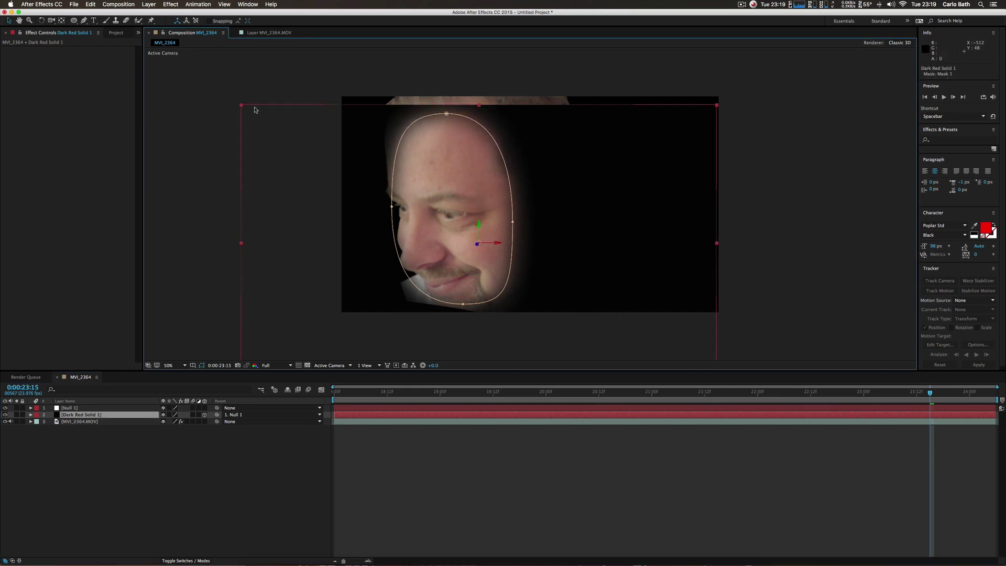
drag(479, 105, 446, 112)
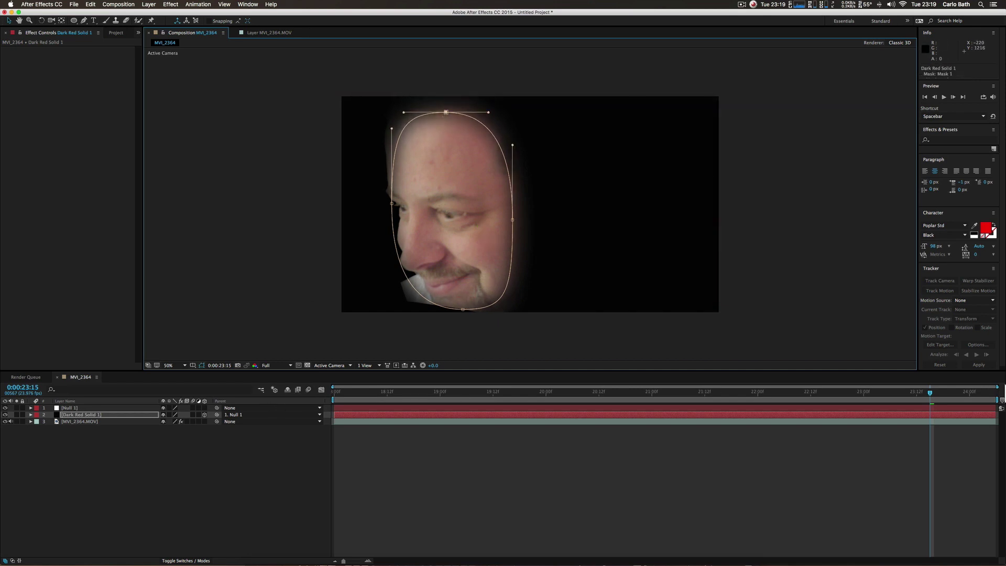
Fit the mask over the chin and jaw at 0:00:20:22, 0:00:23:11 and an earlier frame.
drag(930, 395, 619, 437)
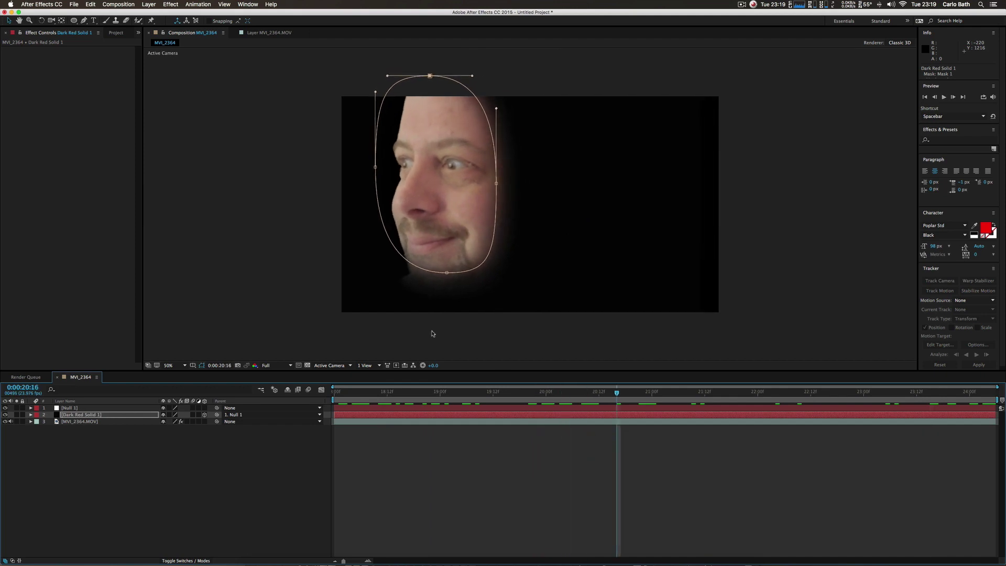
drag(448, 274, 457, 287)
drag(489, 263, 466, 280)
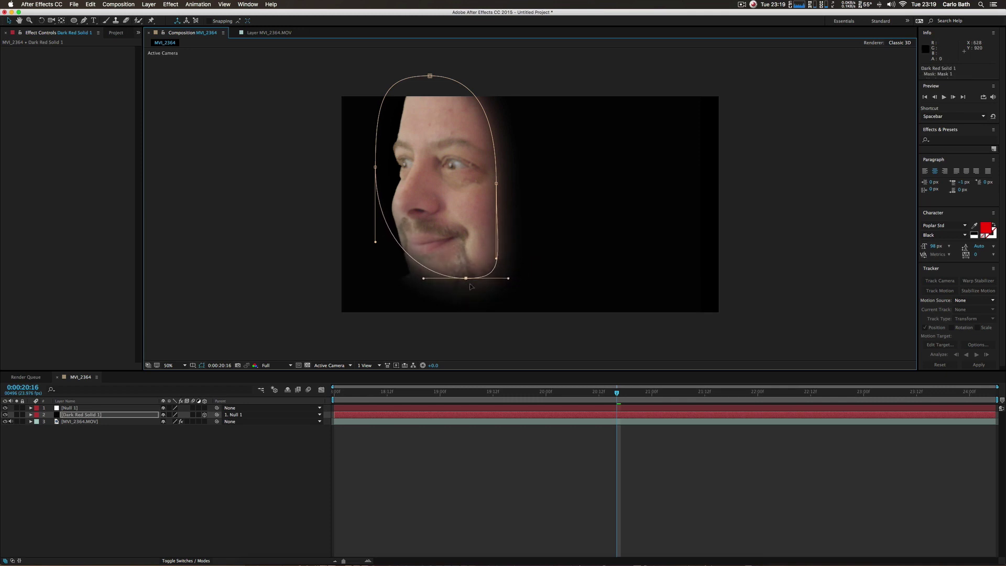
drag(617, 396, 914, 417)
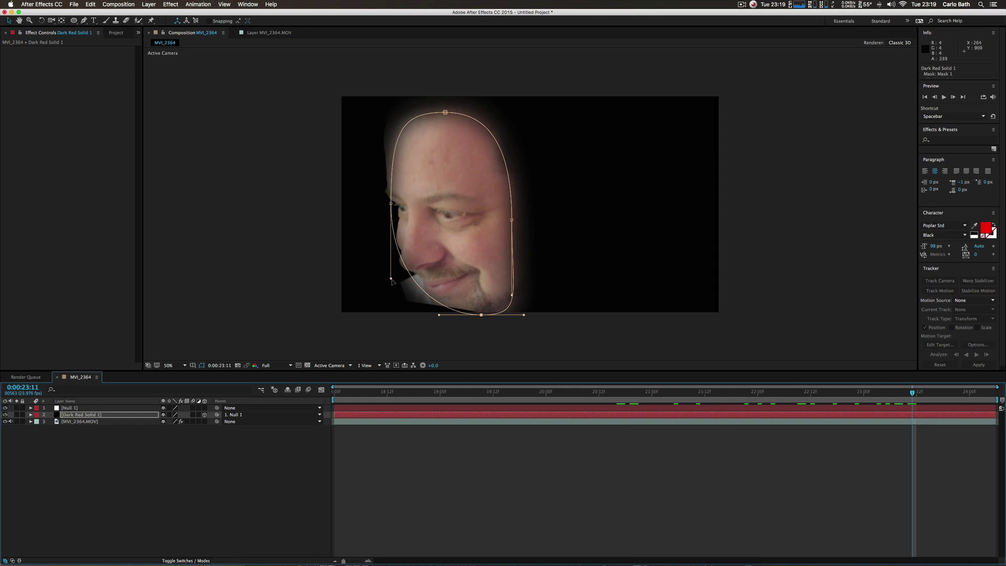
drag(393, 281, 447, 293)
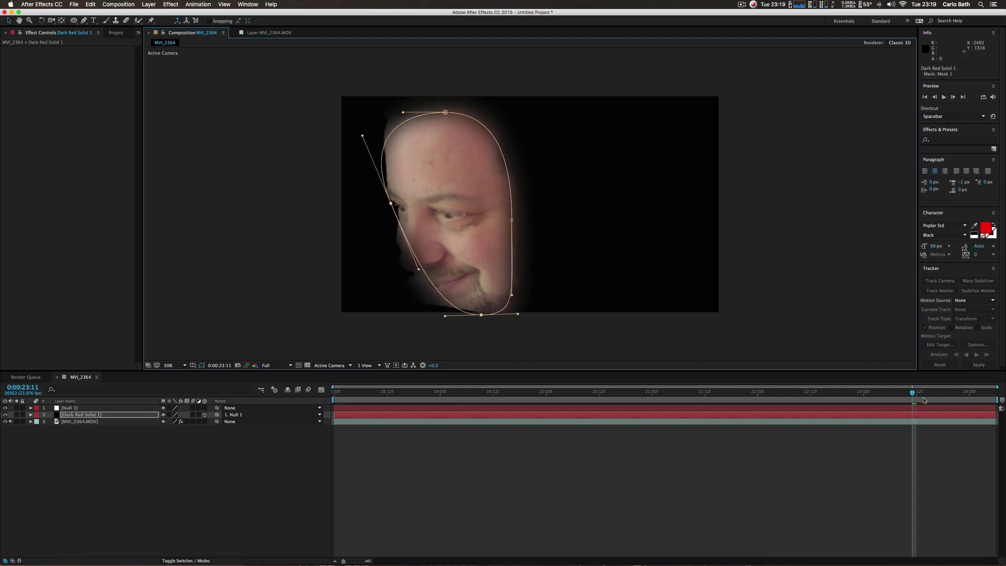
drag(913, 397, 327, 388)
drag(471, 233, 452, 241)
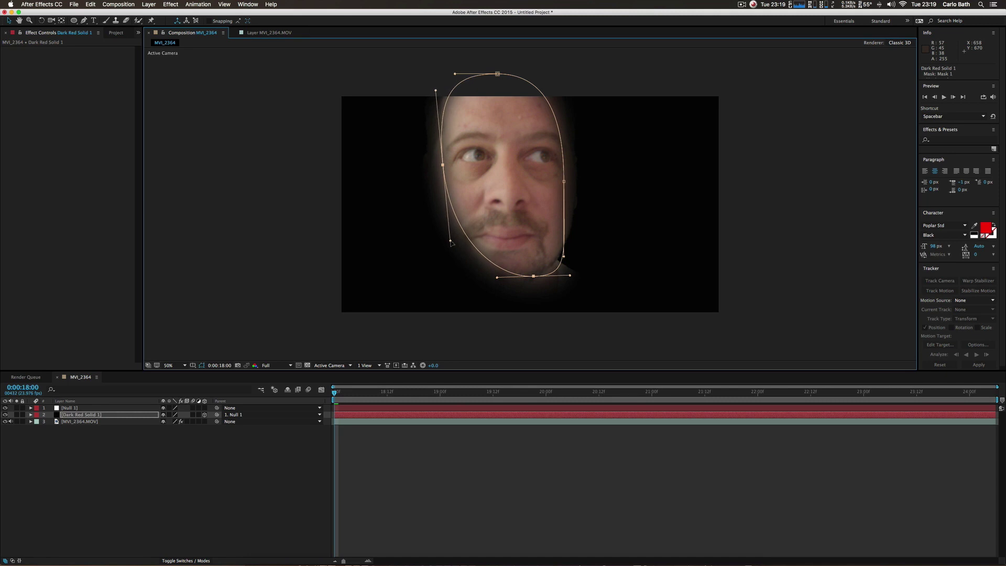
mouse_move(563, 257)
mouse_down()
mouse_move(568, 270)
mouse_move(563, 259)
mouse_up()
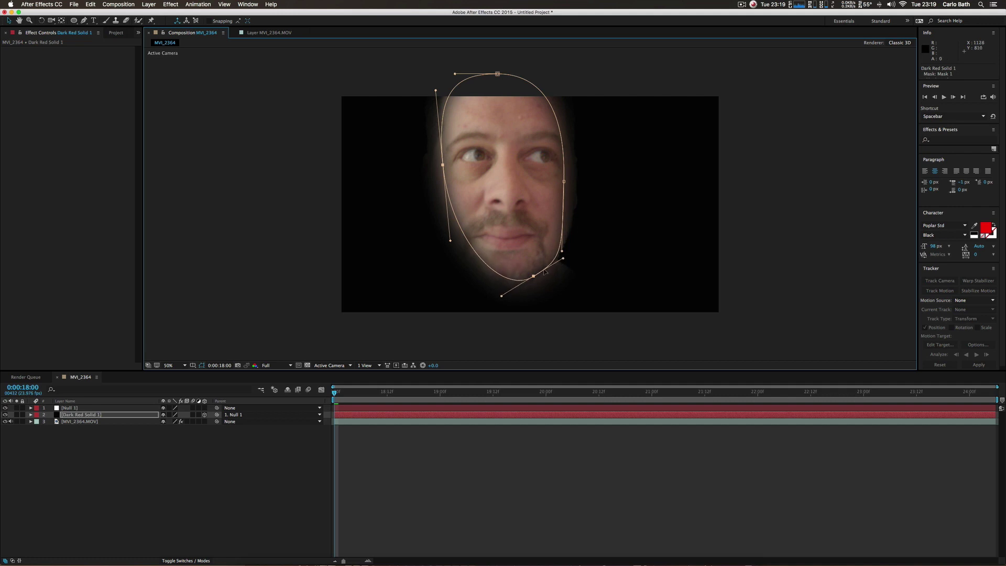
Smooth the mask's bottom point into a curve, review the vignette, and show the Project panel.
click(200, 460)
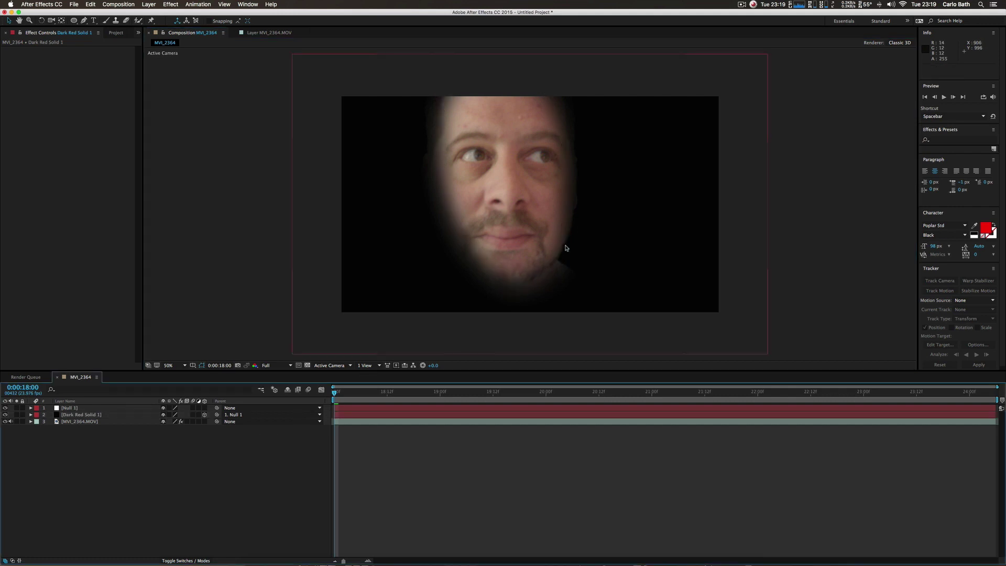
click(97, 415)
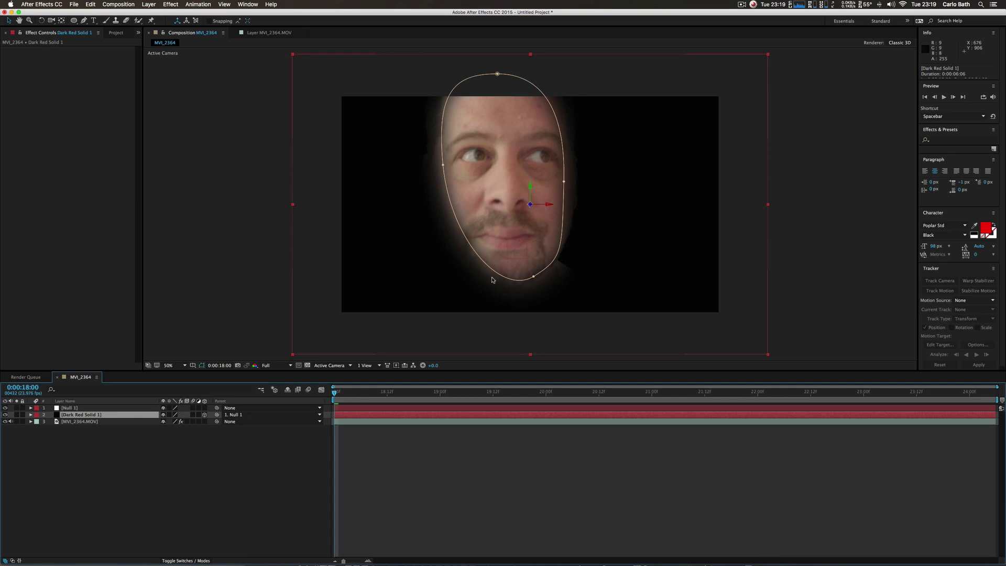
drag(533, 279, 502, 288)
click(44, 461)
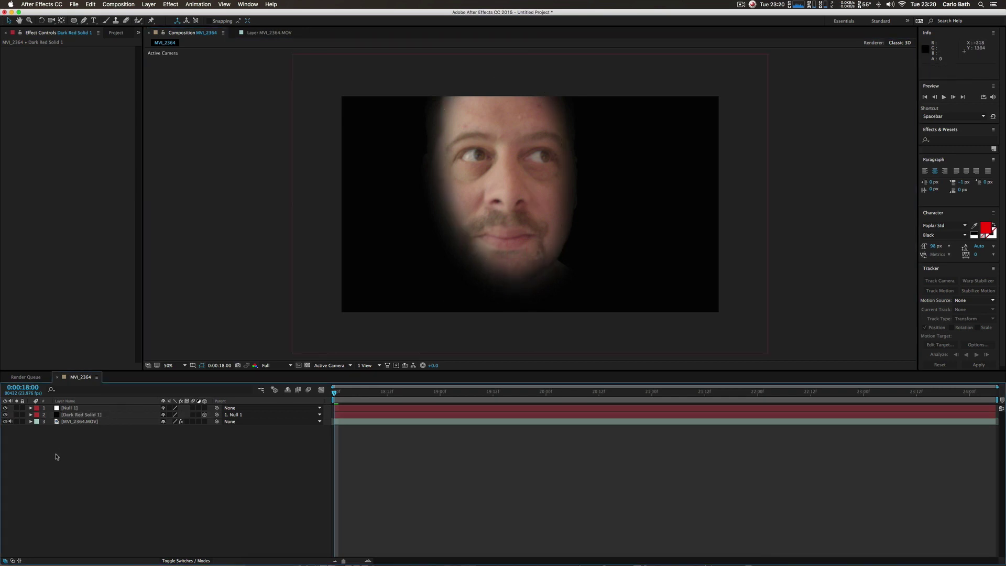
click(116, 33)
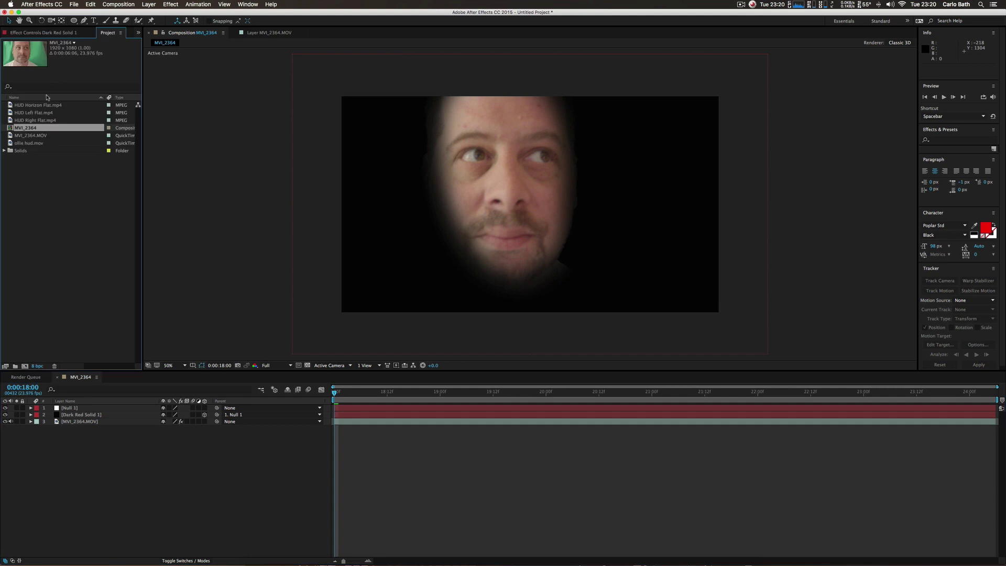
Select HUD Horizon Flat.mp4 in the Project panel.
click(43, 107)
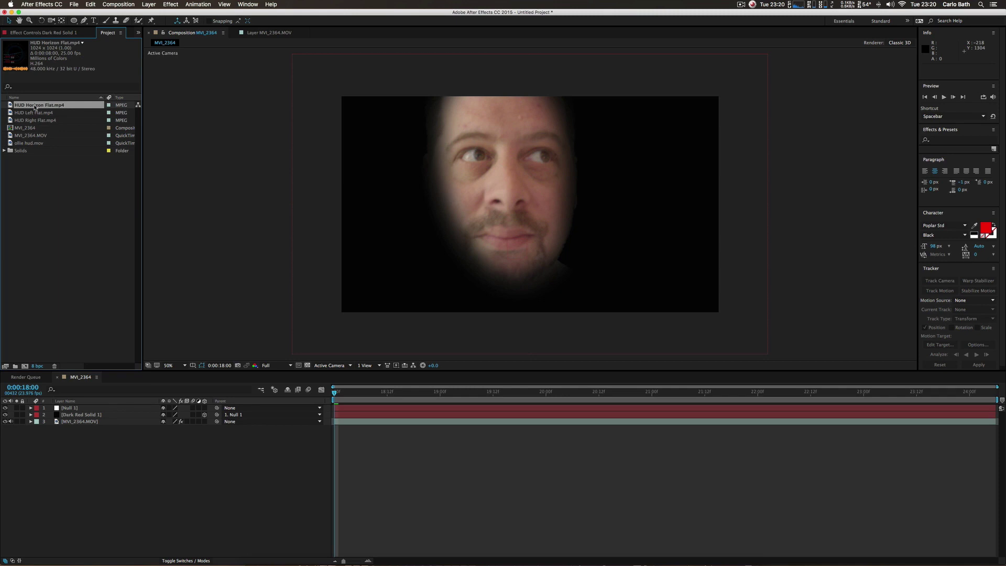
Add HUD Horizon Flat.mp4 as a 3D layer, tilt it, and set its mode to Screen.
drag(40, 109, 411, 238)
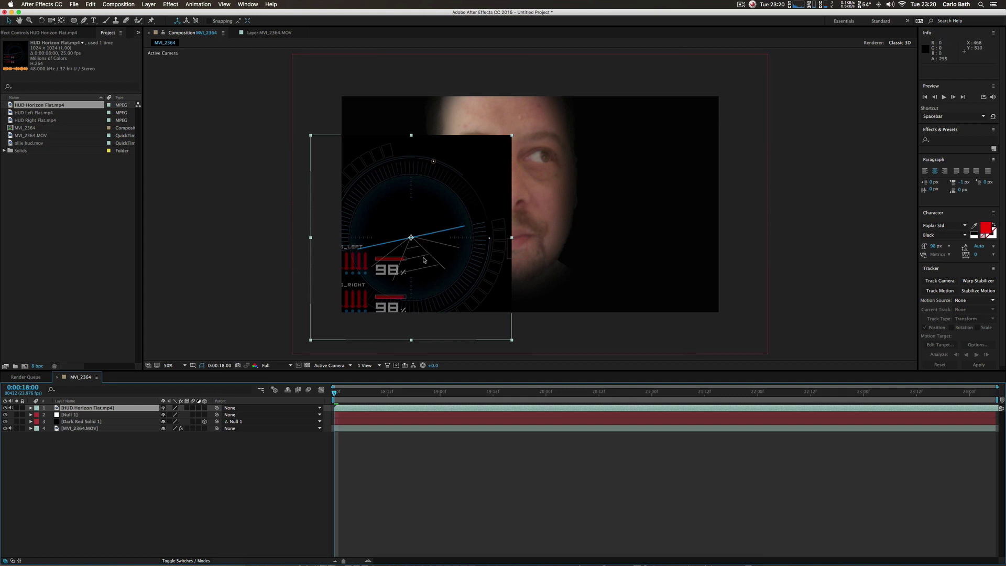
click(205, 408)
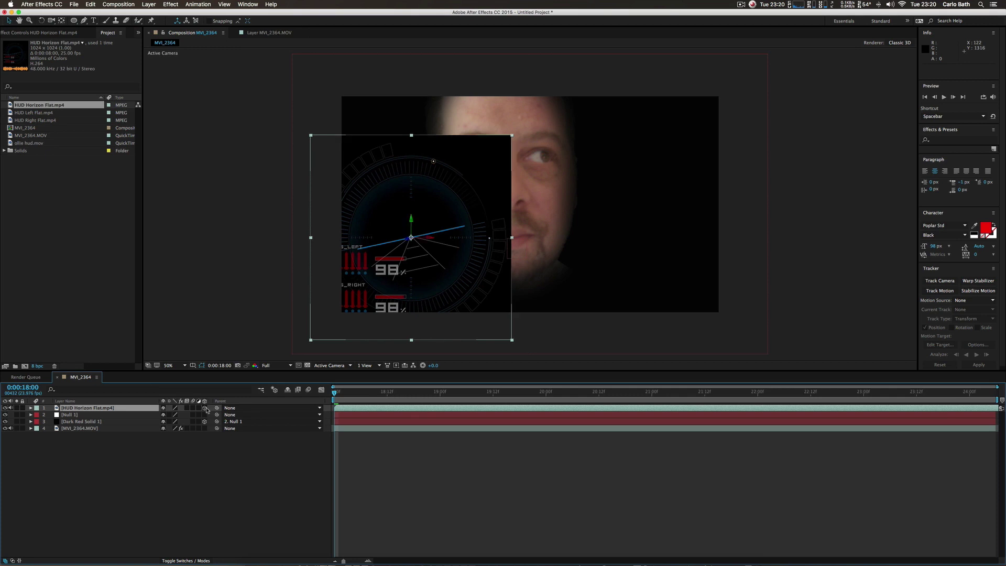
click(42, 21)
drag(492, 187, 483, 187)
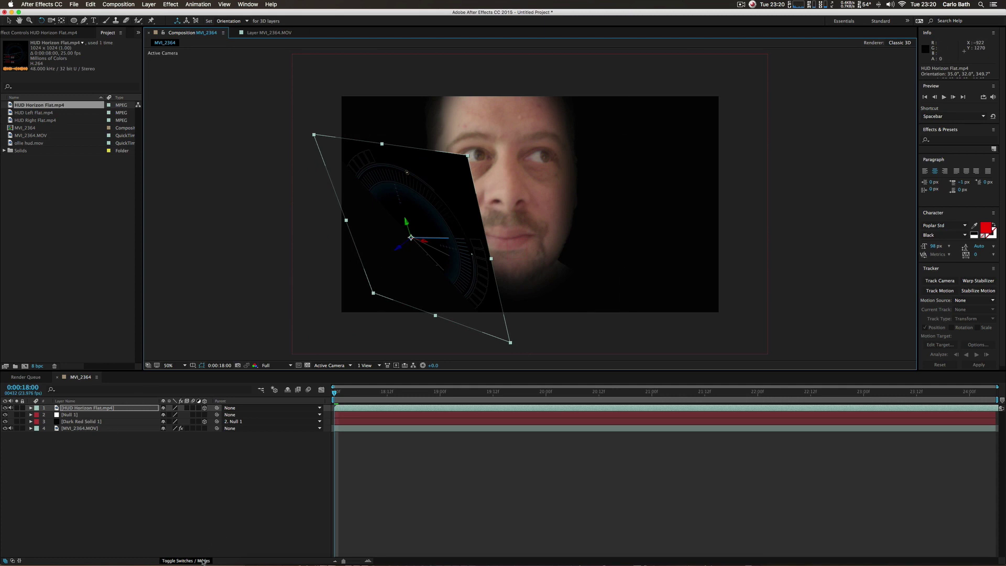
click(185, 561)
click(178, 408)
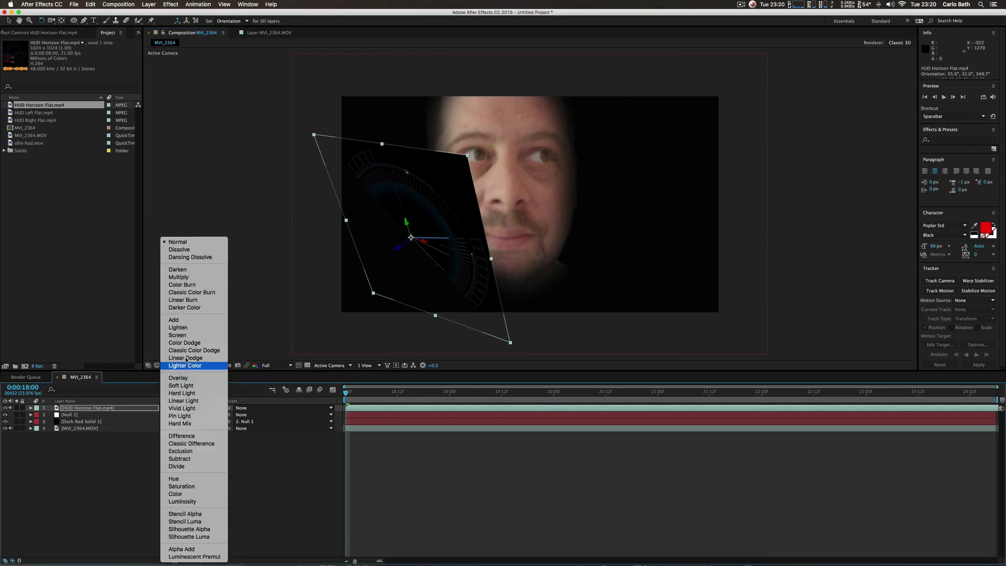
click(177, 335)
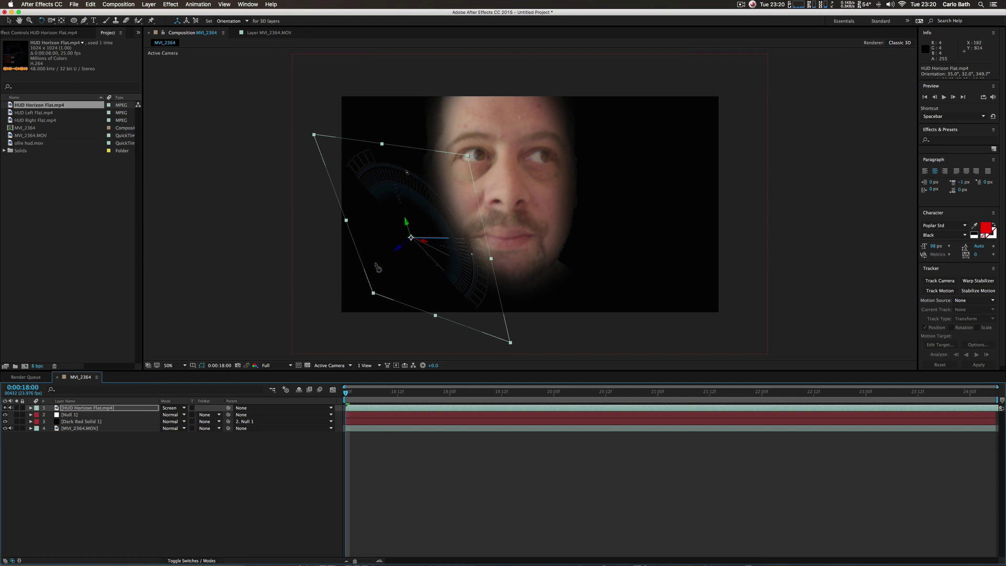
Scale the HUD Horizon graphic down and move it toward the lower left.
key(v)
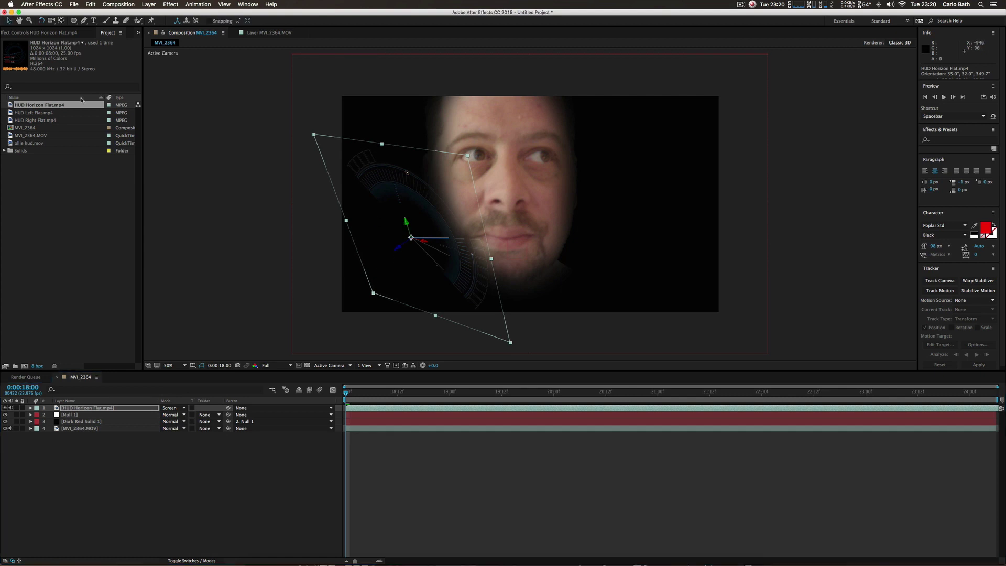
drag(346, 393, 415, 394)
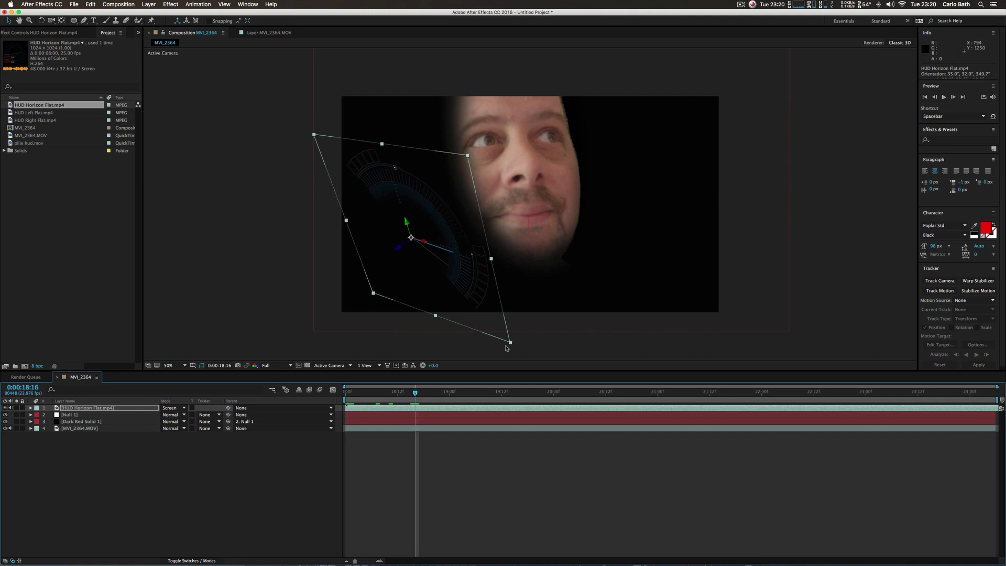
drag(512, 344, 491, 317)
drag(443, 273, 408, 283)
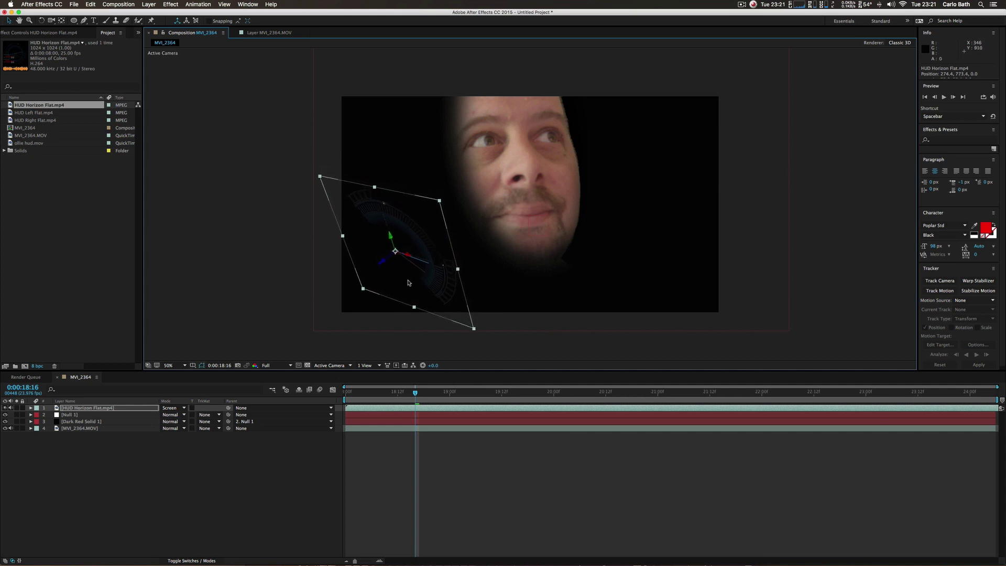
click(360, 338)
click(371, 271)
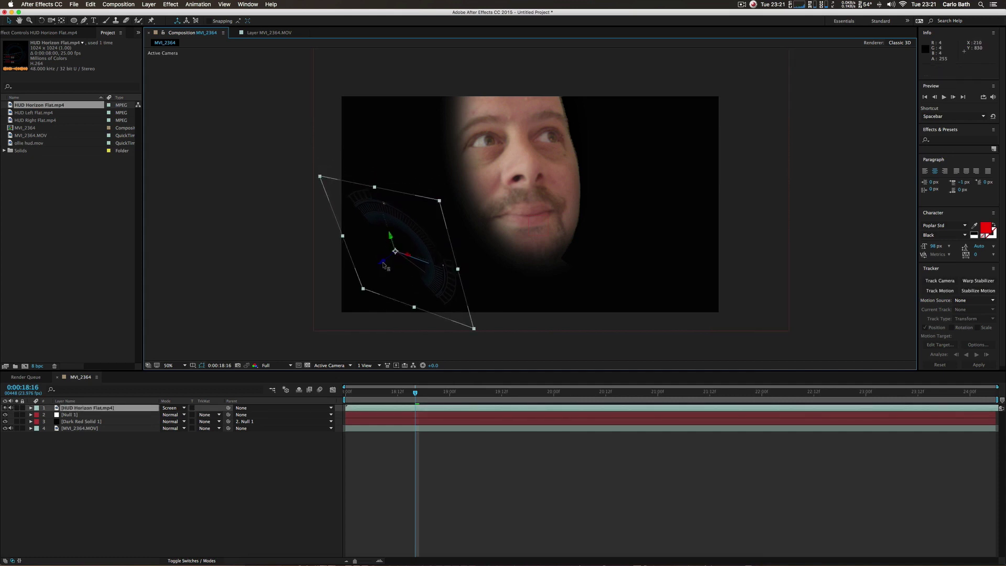
drag(383, 263, 416, 255)
click(228, 299)
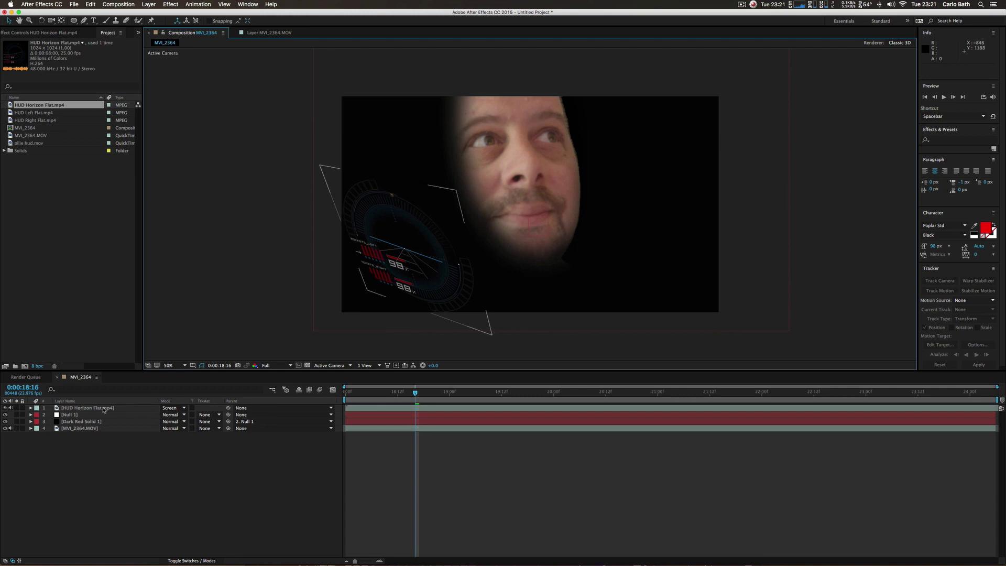
Parent the HUD Horizon layer to Null 1 and select HUD Left Flat.mp4 in the project.
drag(229, 408, 103, 417)
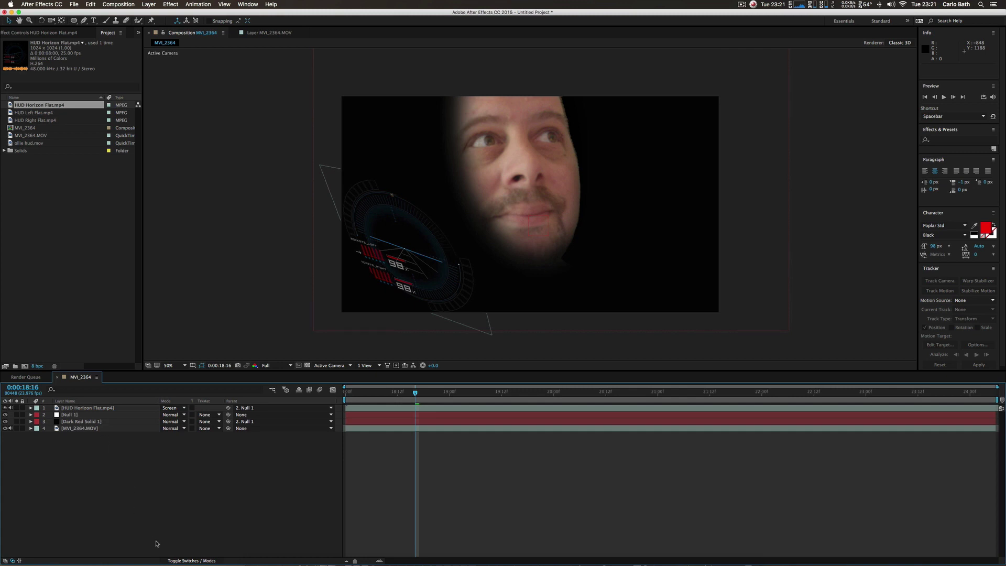
click(192, 561)
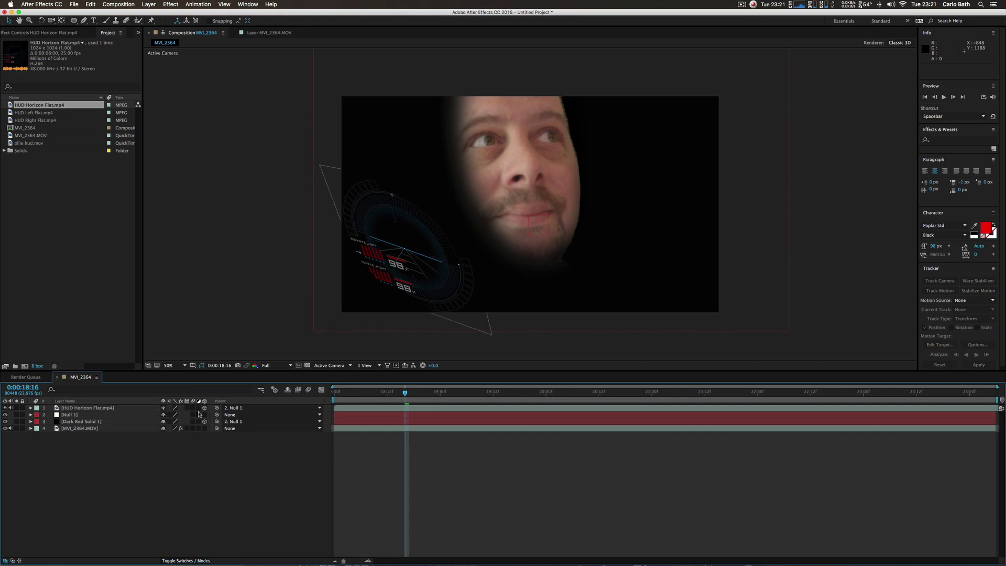
click(176, 561)
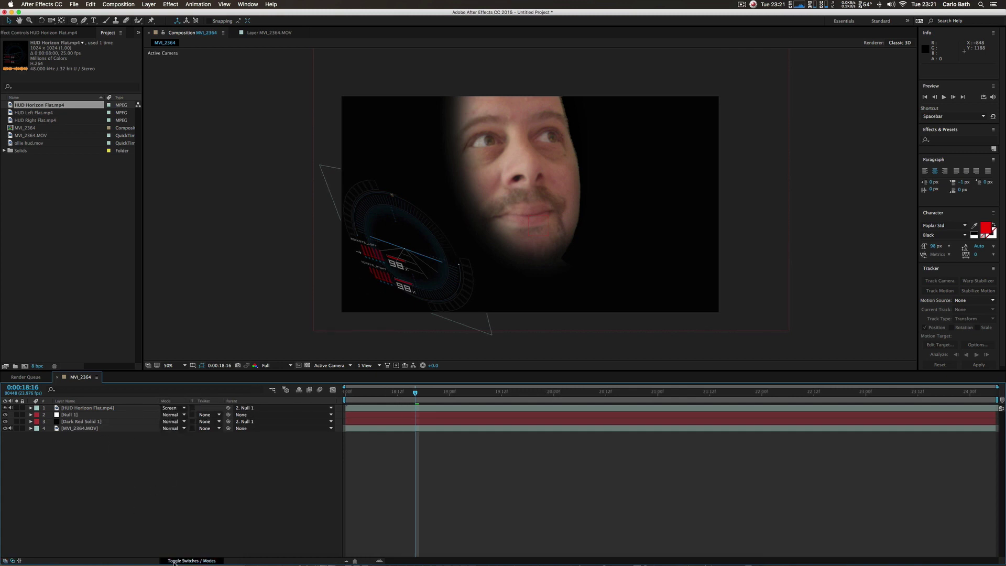
click(41, 113)
Add HUD Left Flat.mp4 as a Screen-blended 3D layer and tilt it.
drag(41, 114, 654, 256)
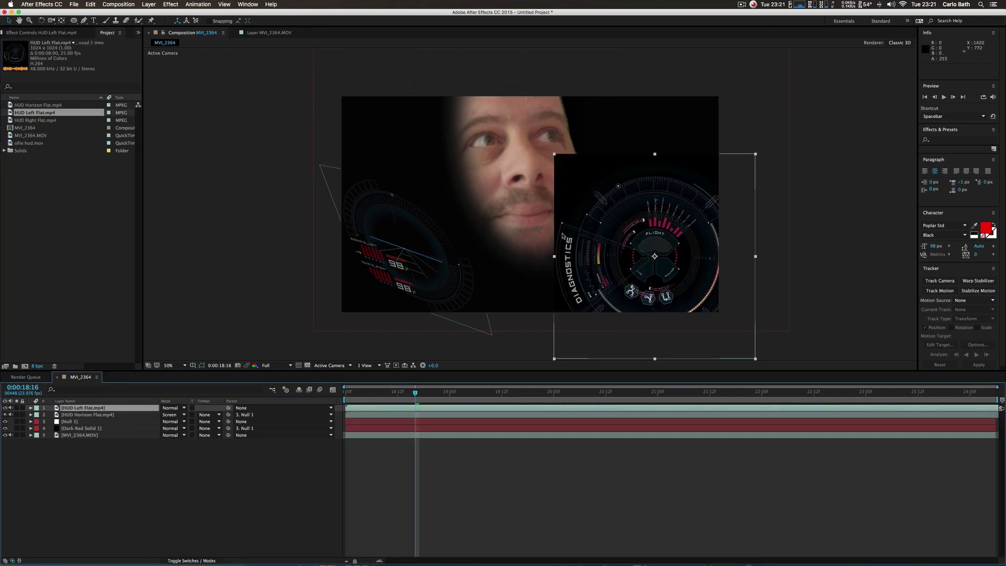
click(178, 409)
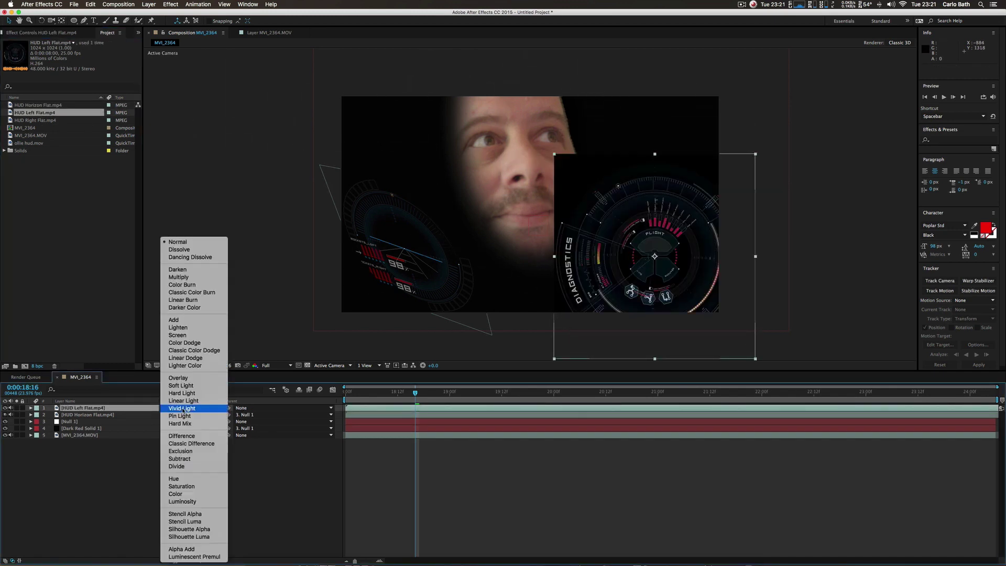
click(177, 335)
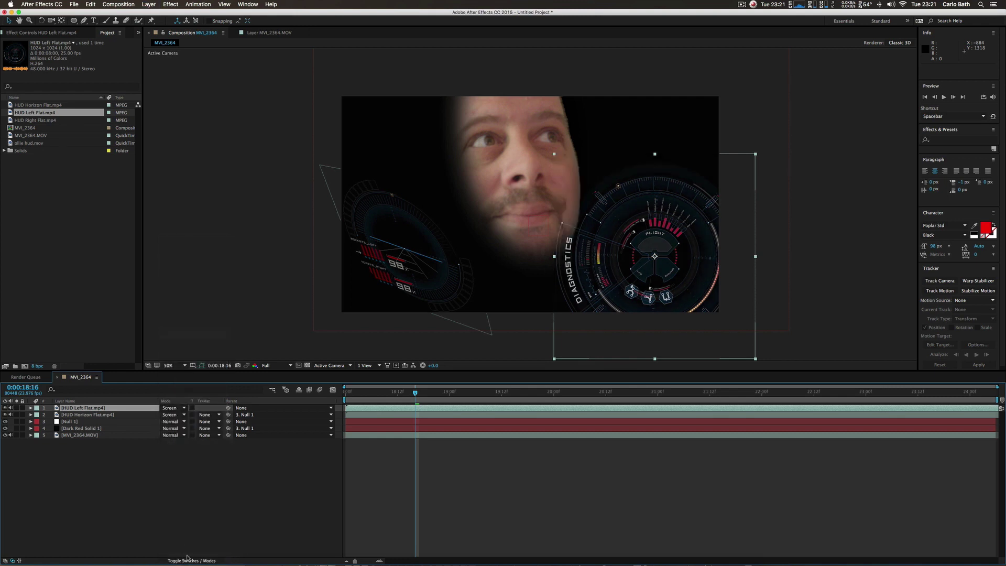
click(187, 560)
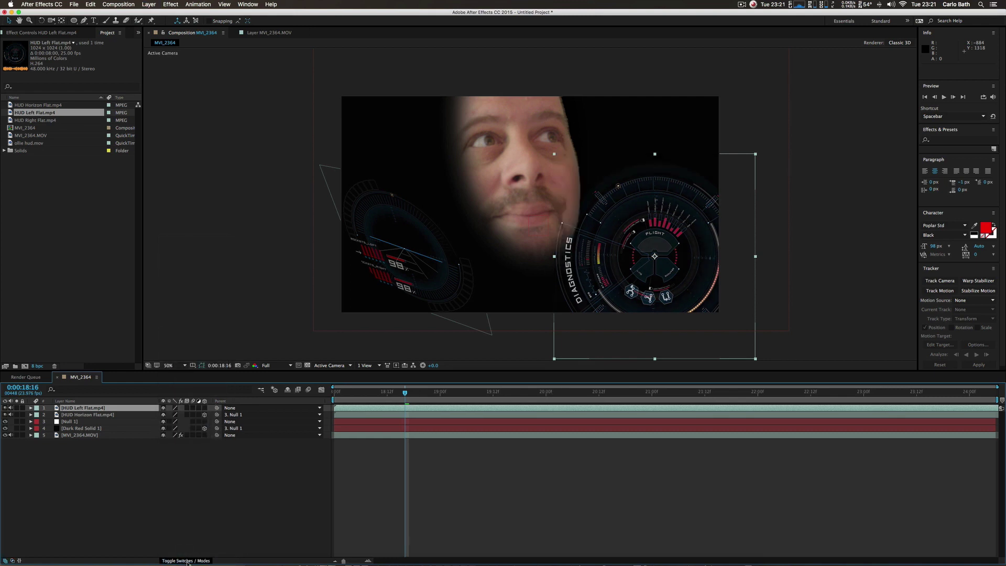
click(204, 408)
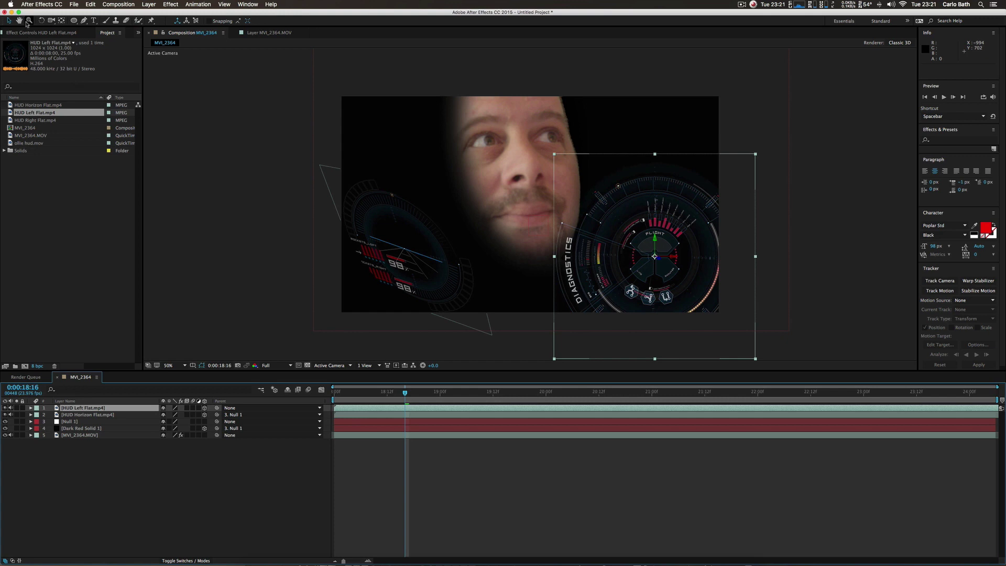
click(42, 21)
drag(629, 241, 636, 245)
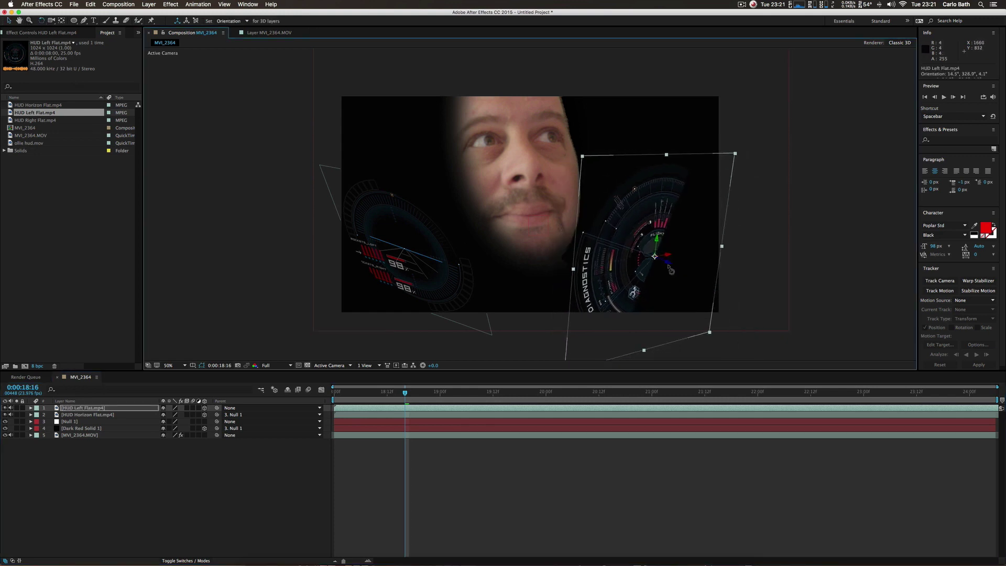
drag(681, 268, 617, 240)
Move HUD Left right of the face, parent it to Null 1, and add HUD Right Flat.mp4.
key(v)
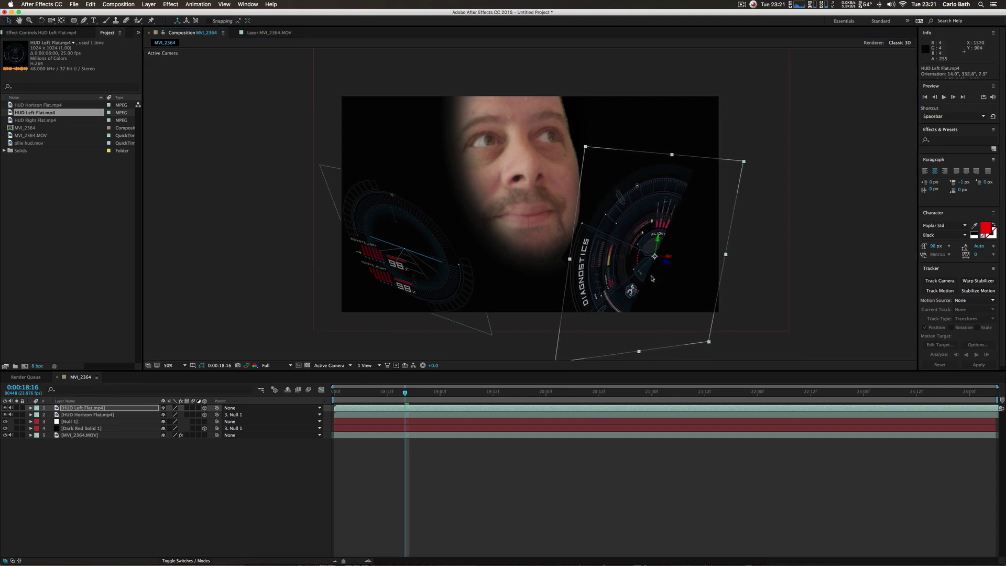
drag(669, 266, 705, 287)
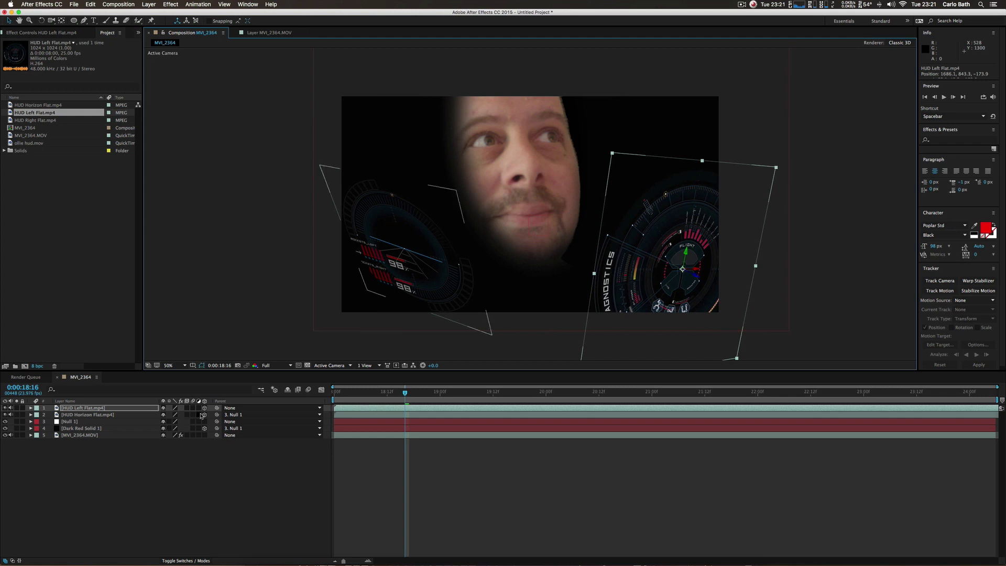
drag(217, 409, 75, 424)
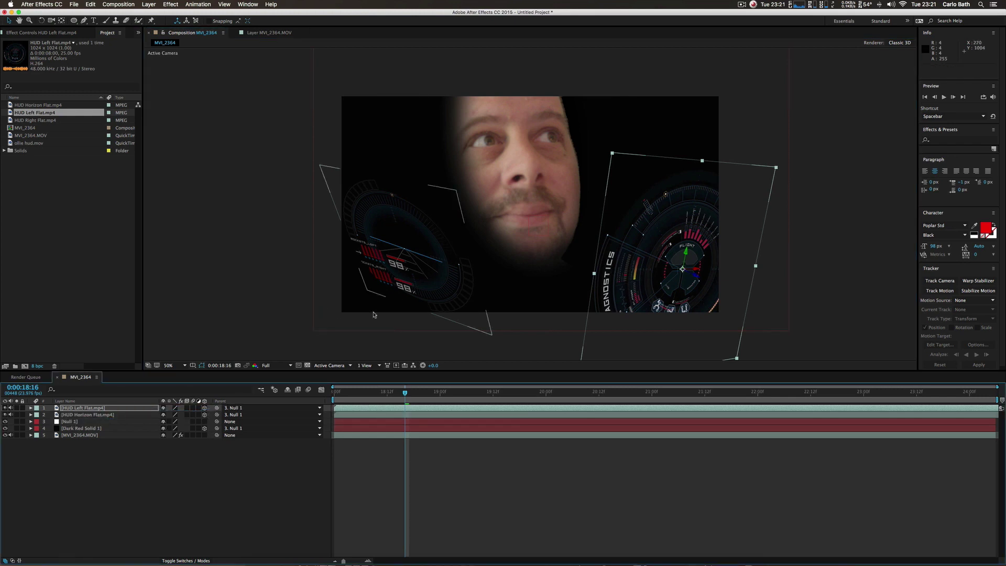
click(23, 121)
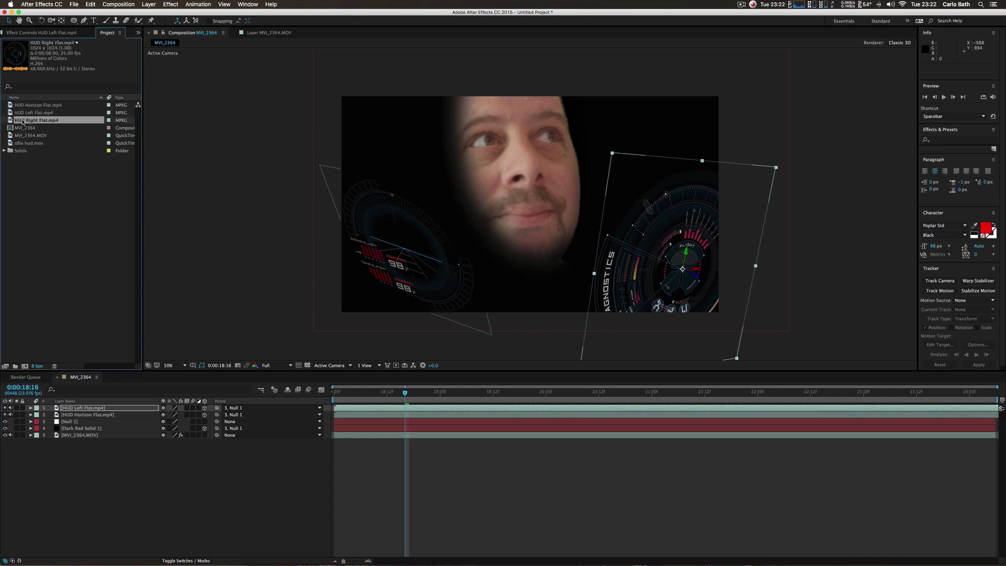
drag(23, 120, 534, 224)
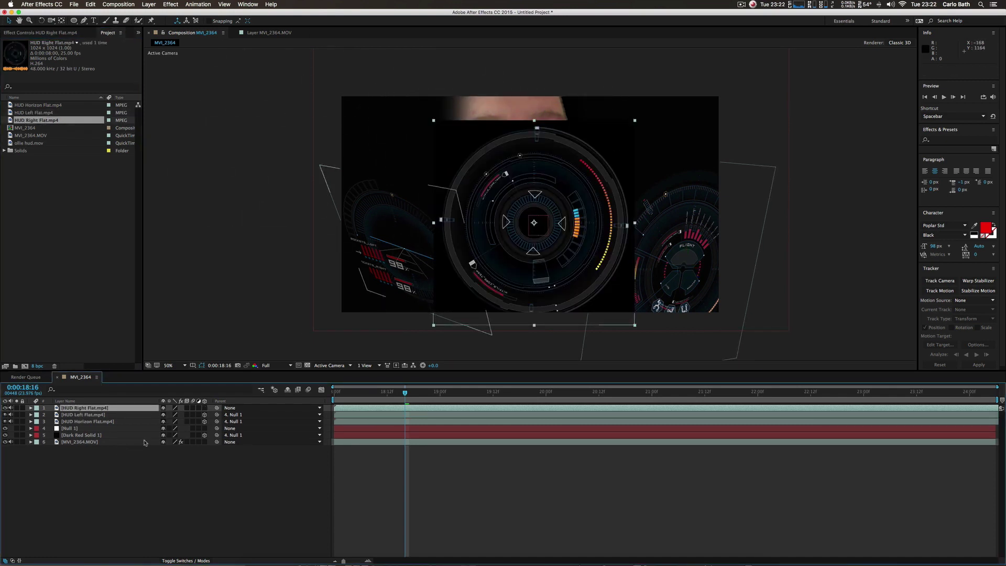
Make HUD Right Flat.mp4 a Screen-blended 3D layer tilted on the X axis.
click(185, 561)
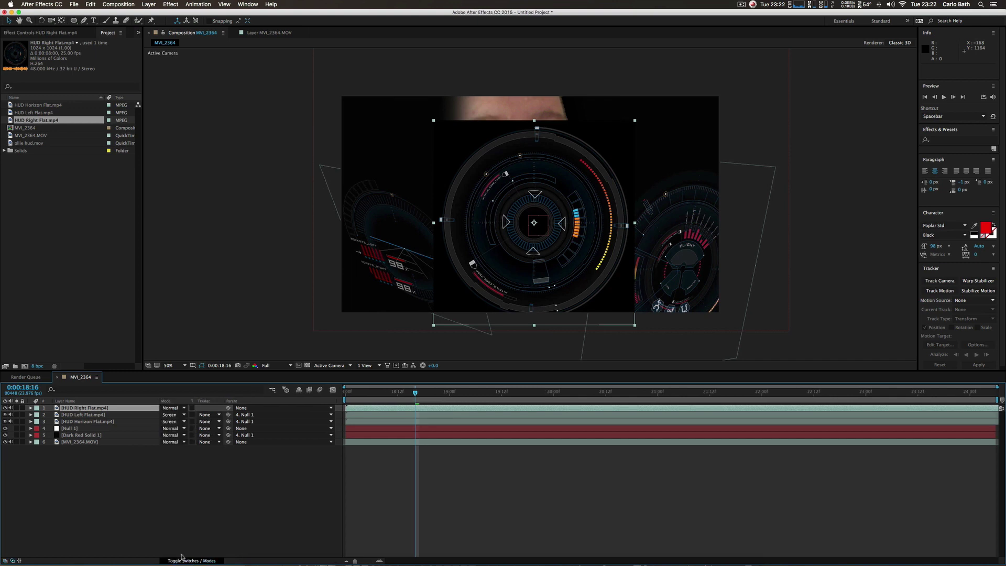
click(173, 408)
click(181, 336)
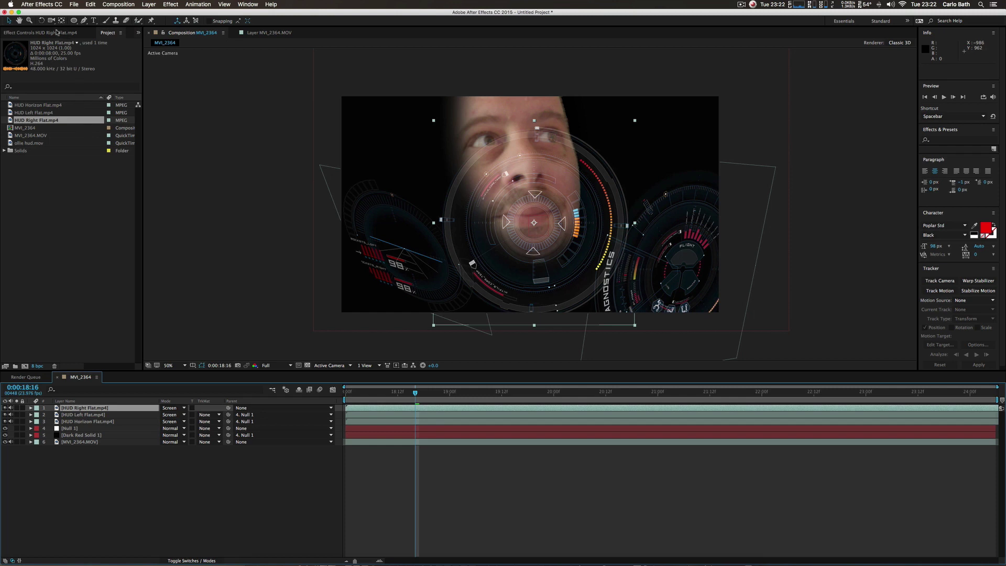
click(42, 21)
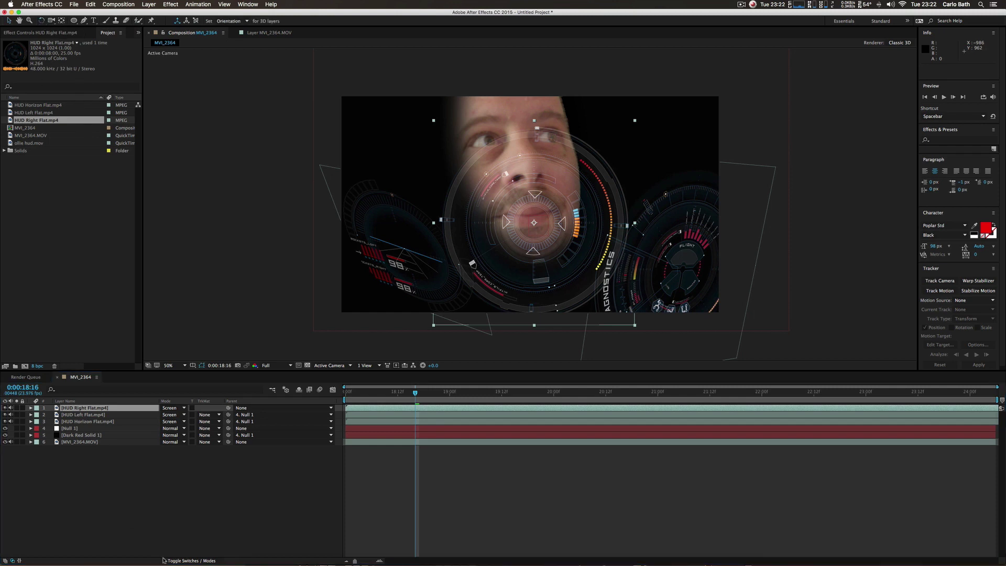
click(163, 560)
click(204, 408)
drag(531, 197, 531, 202)
key(super+z)
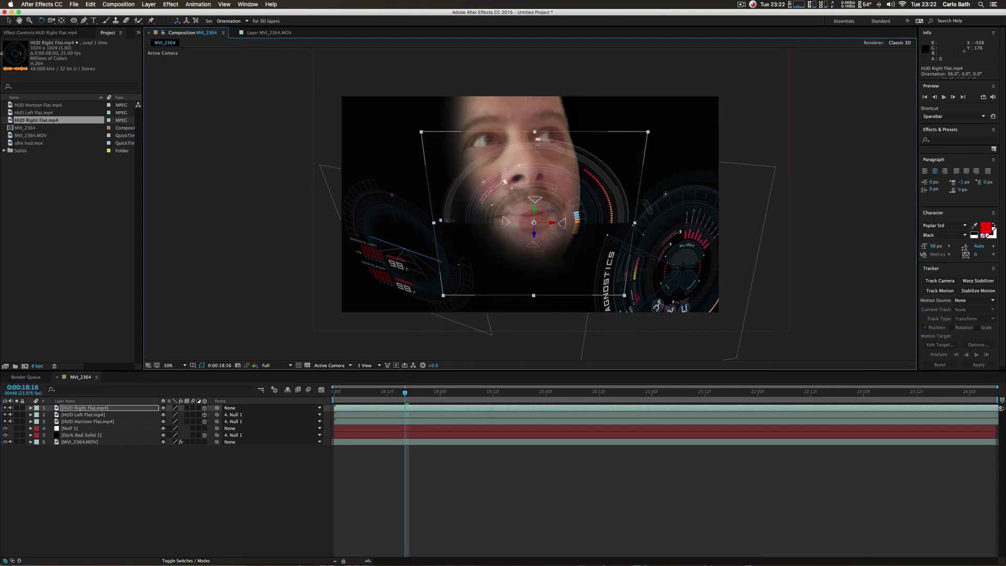
Place HUD Right below the face and deeper in Z, parent it to Null 1, and add ollie hud.mov.
click(8, 21)
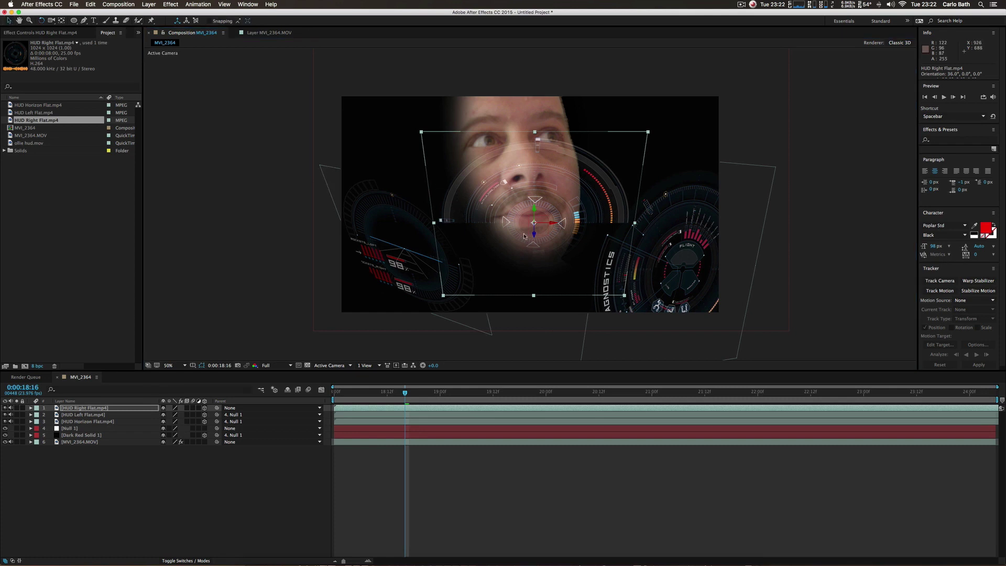
drag(535, 237, 536, 315)
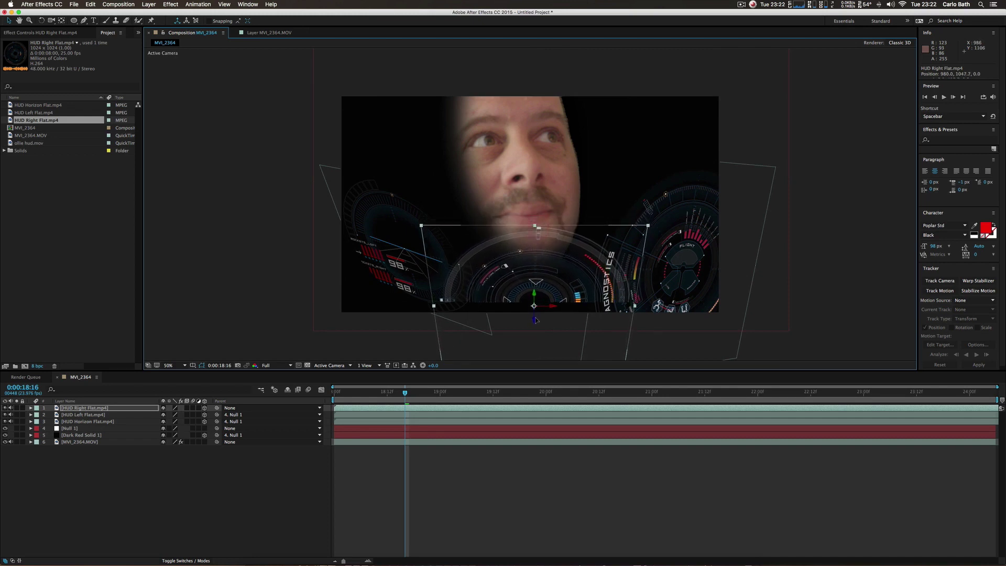
drag(540, 261, 541, 211)
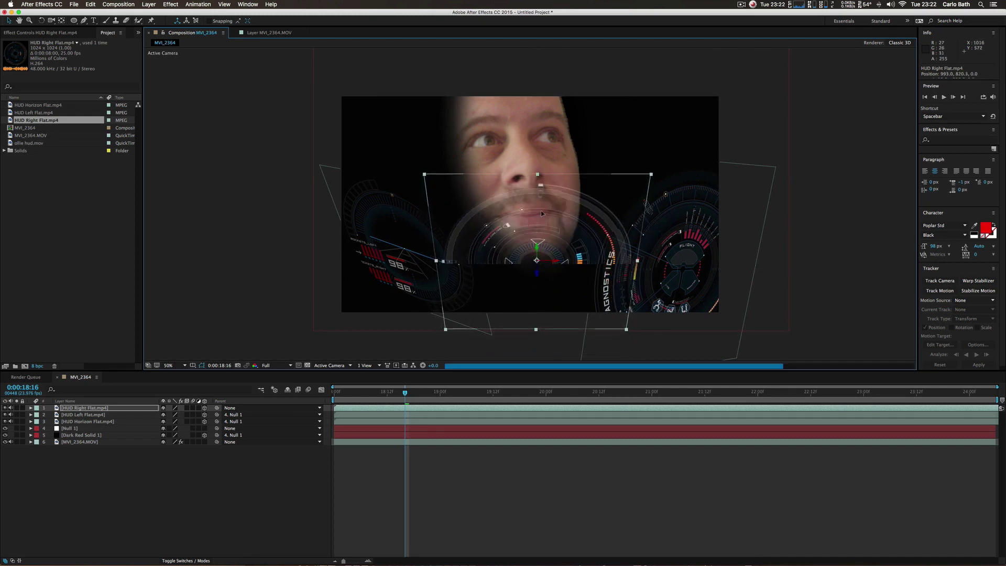
mouse_move(535, 283)
mouse_down()
mouse_move(534, 295)
mouse_move(540, 263)
mouse_move(534, 291)
mouse_up()
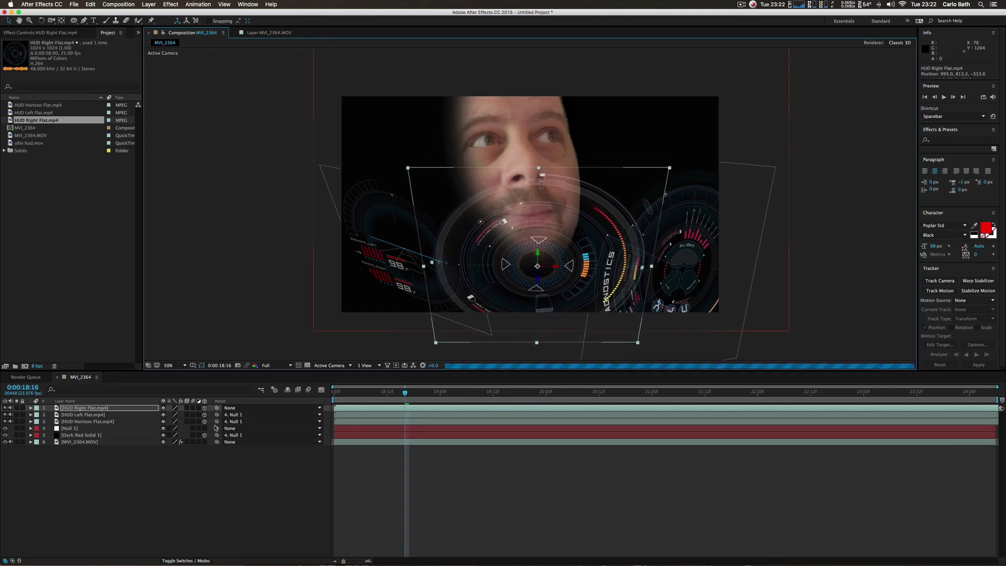
click(112, 497)
drag(217, 408, 96, 431)
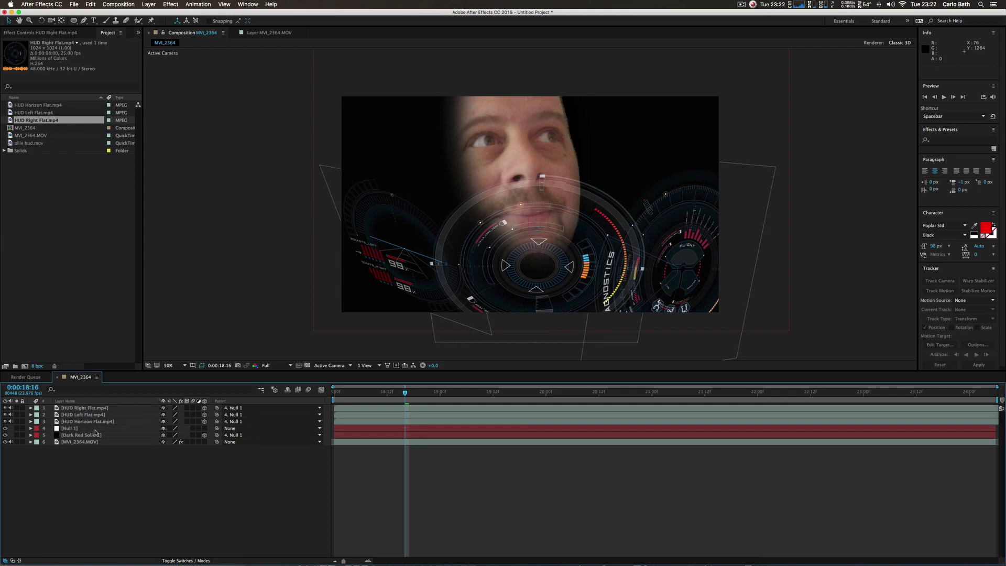
click(33, 143)
drag(33, 146, 441, 168)
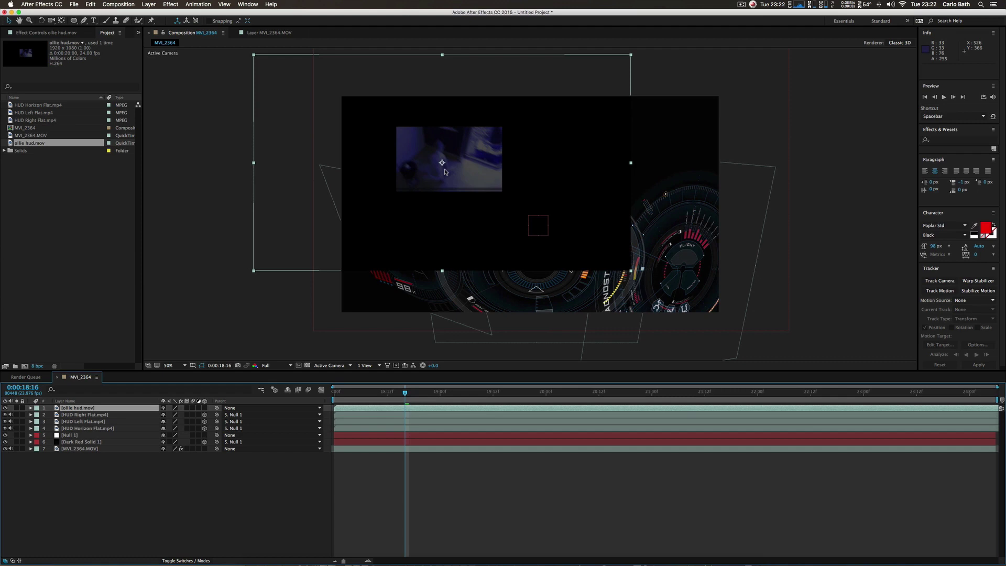
Set the ollie hud.mov layer's blending mode to Screen.
click(196, 561)
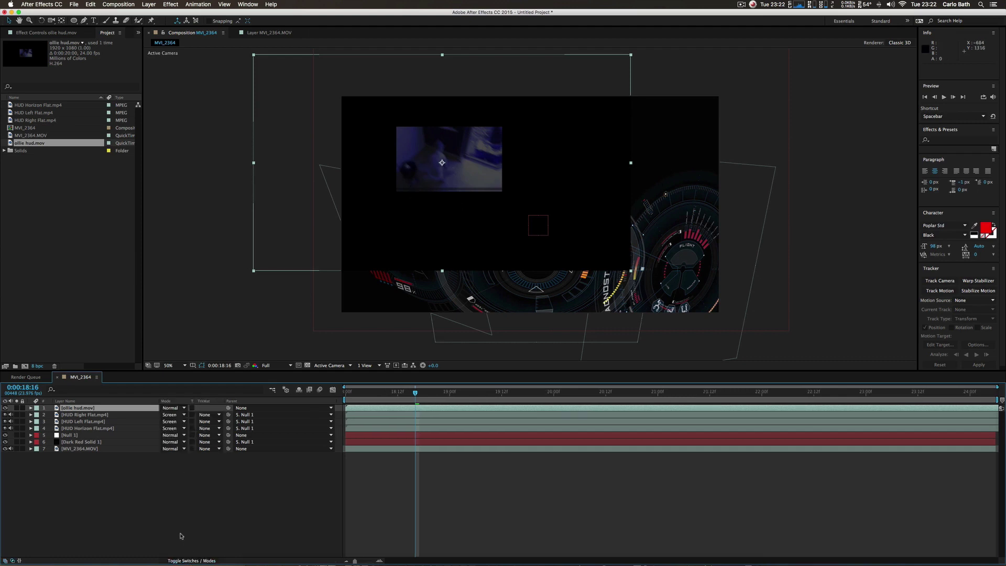
click(175, 408)
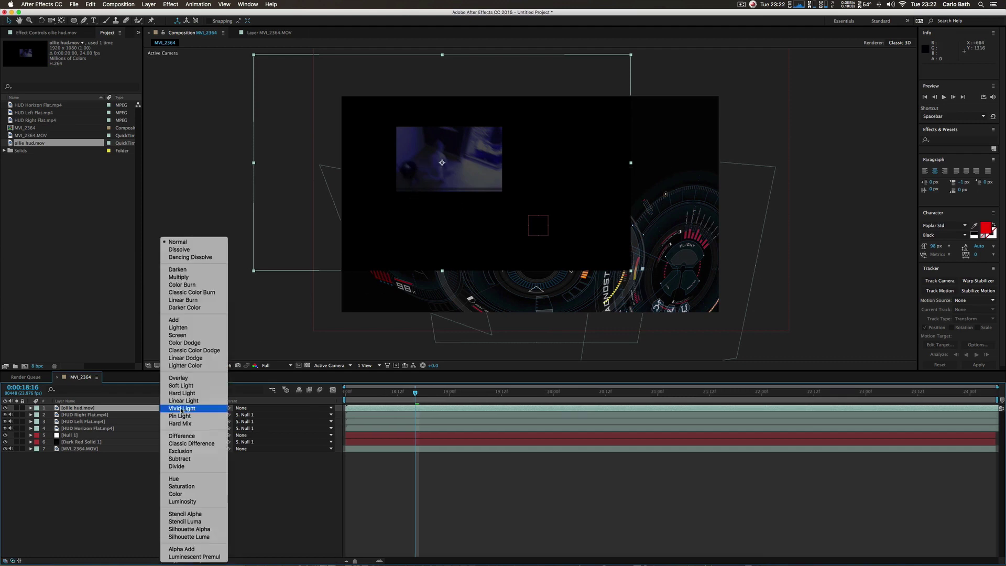
click(179, 335)
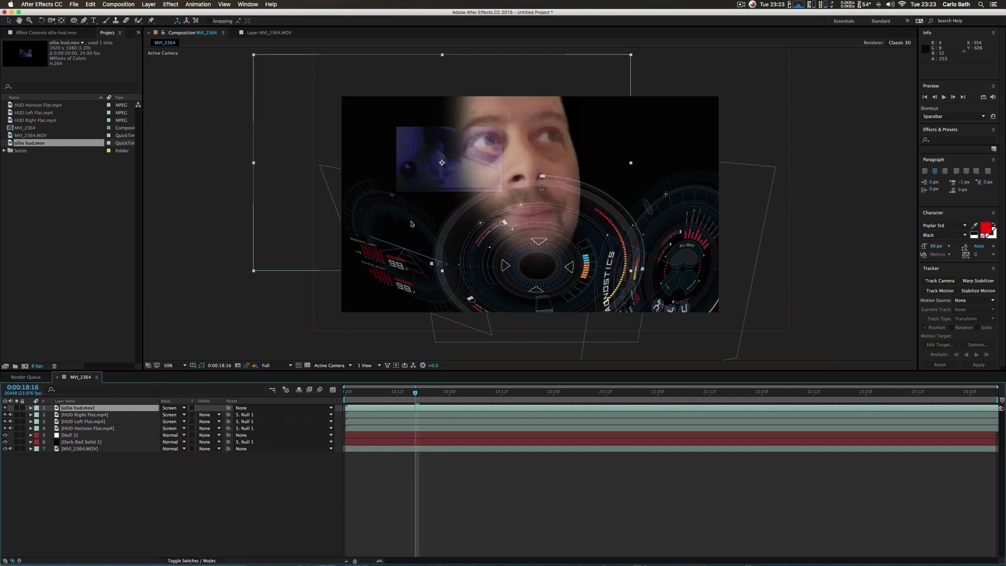
Make ollie hud a tilted 3D layer at the upper left, scaled to about 93%.
click(7, 23)
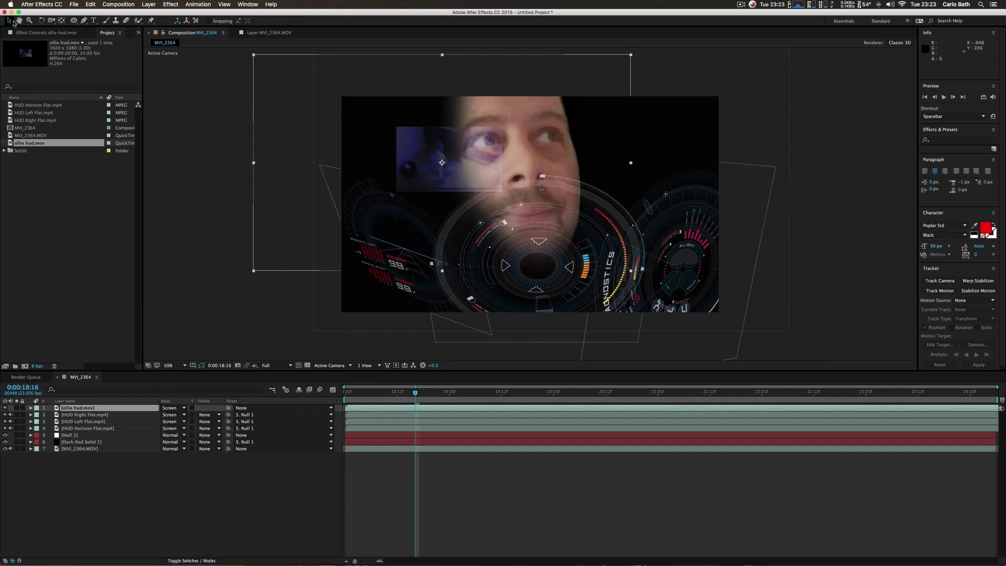
drag(489, 170, 458, 152)
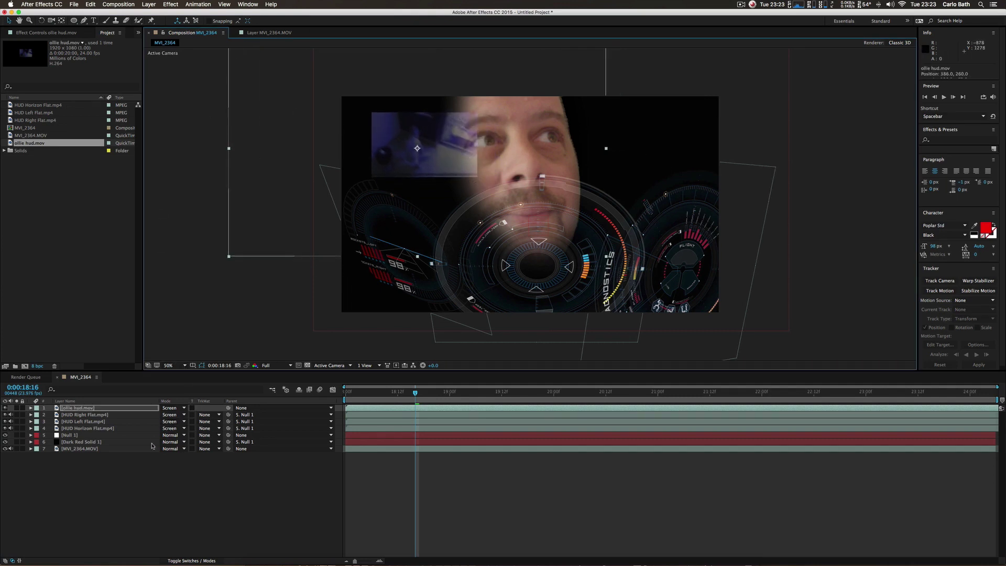
click(173, 560)
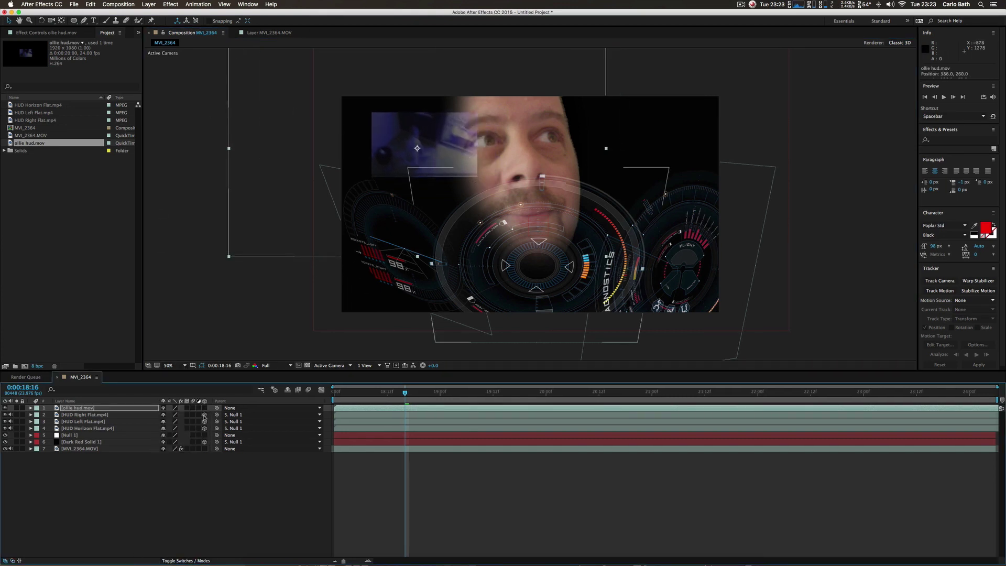
click(205, 409)
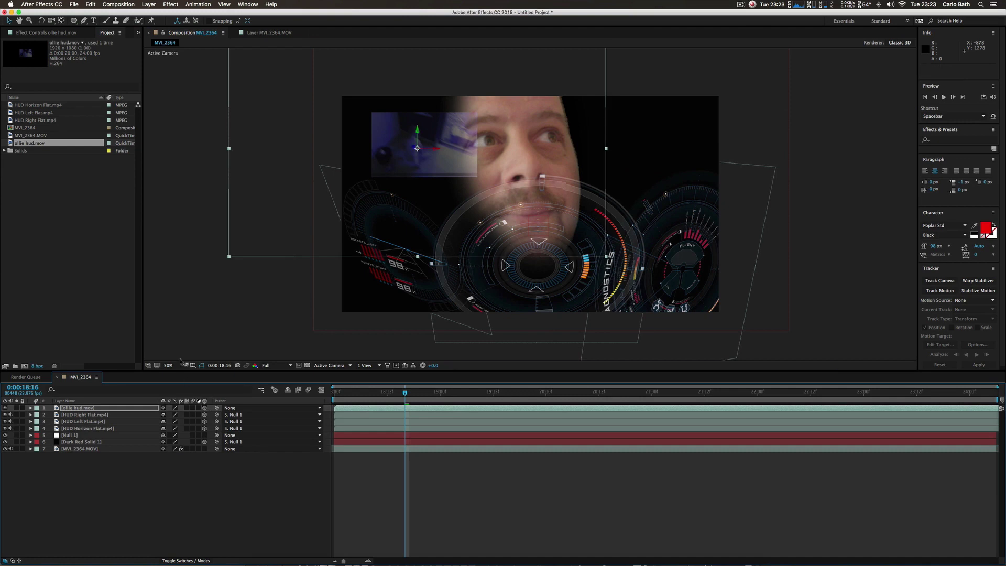
click(42, 21)
drag(466, 162, 469, 164)
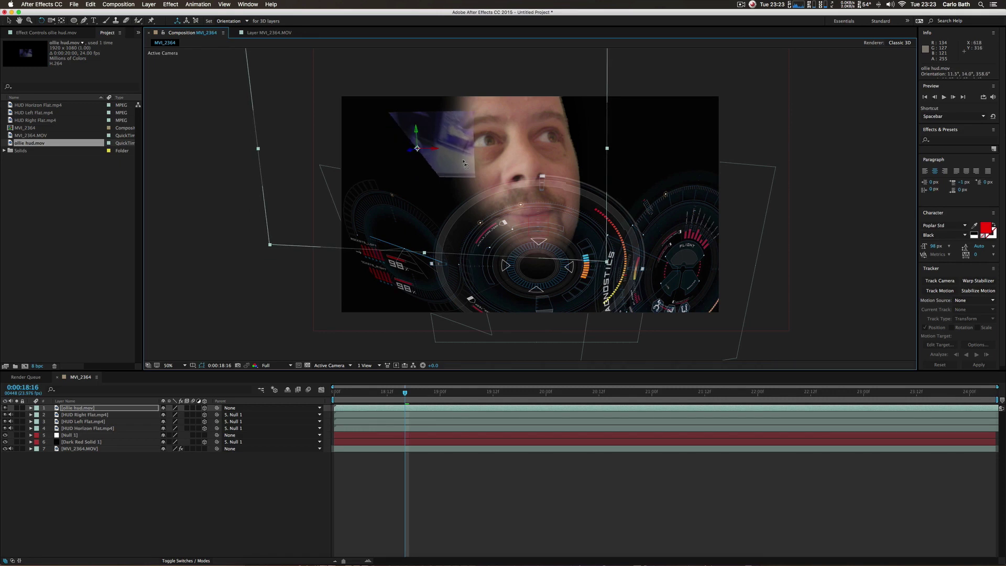
click(8, 22)
drag(410, 152, 376, 170)
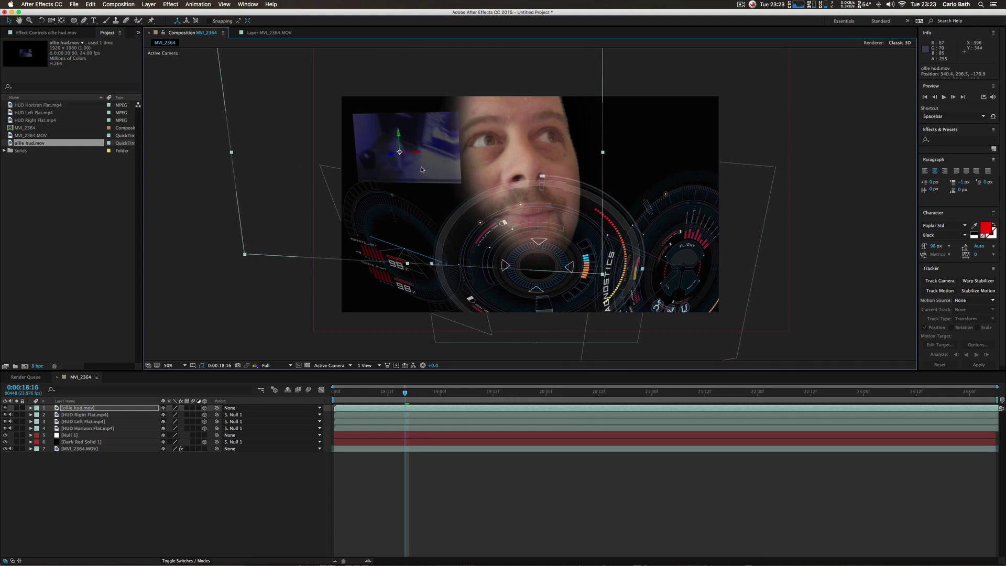
drag(603, 273, 586, 267)
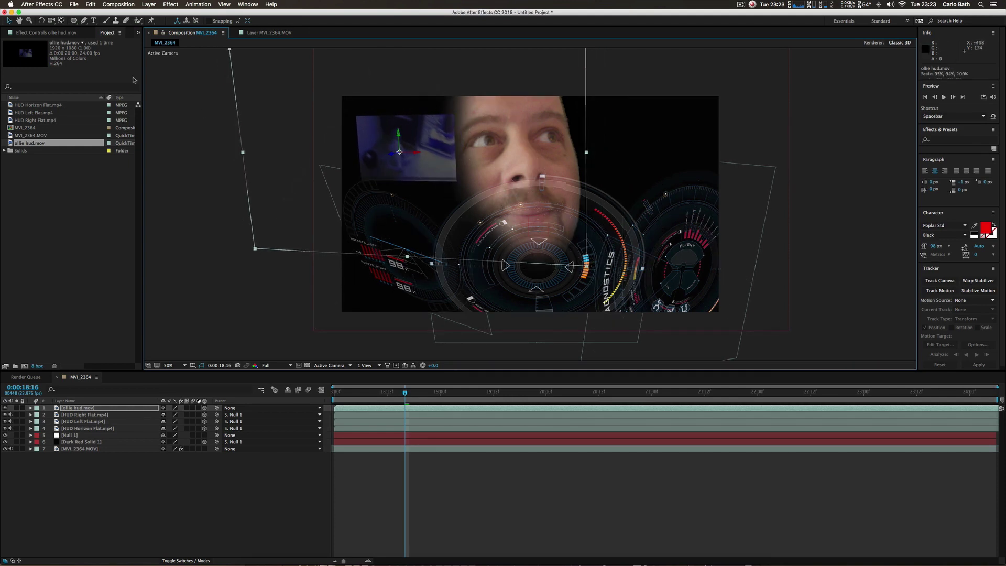
Tilt the ollie hud inset further, parent it to Null 1, and return to 0:00:18:01.
click(41, 20)
mouse_move(447, 115)
mouse_down()
mouse_move(443, 139)
mouse_move(434, 121)
mouse_up()
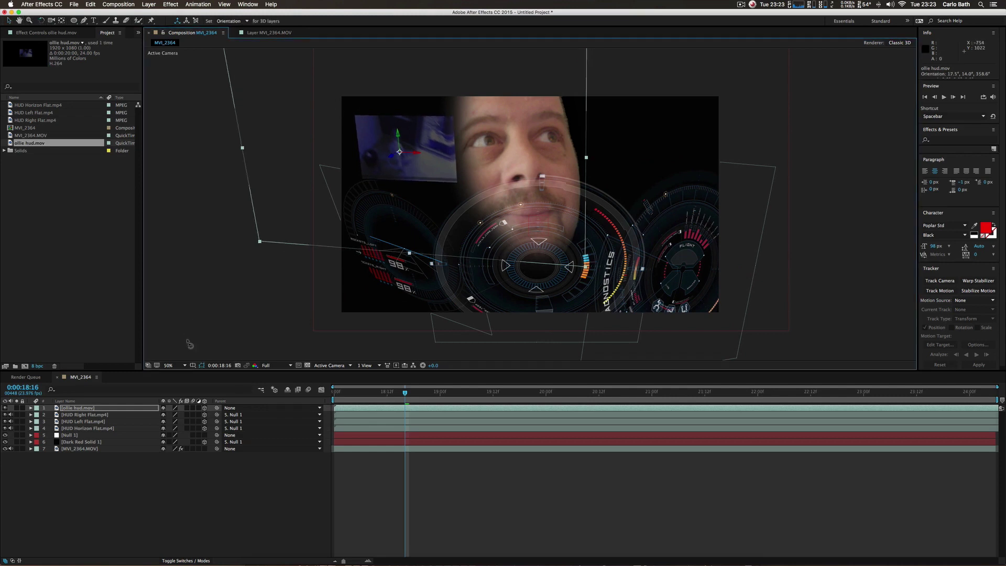
drag(217, 408, 73, 438)
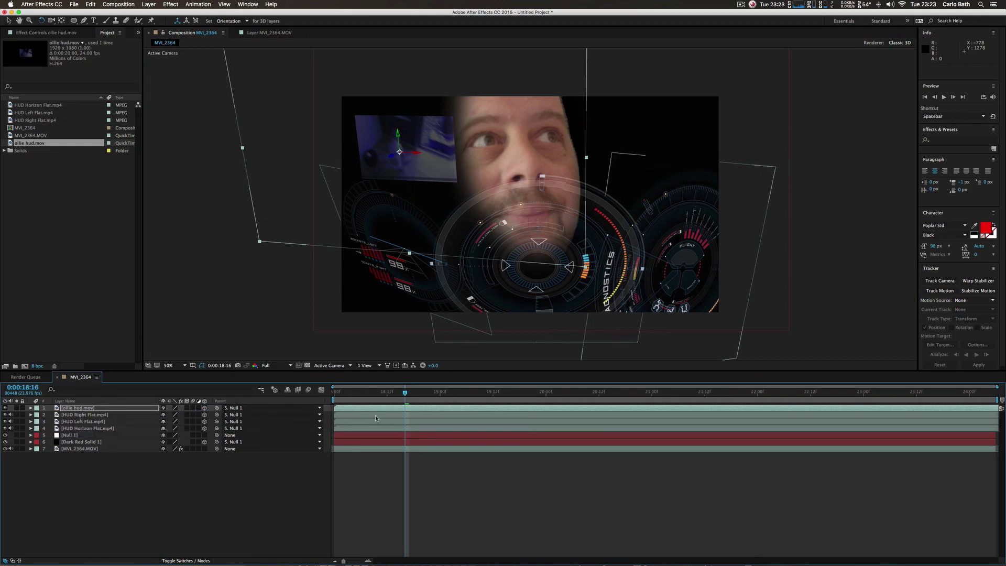
drag(405, 394, 338, 393)
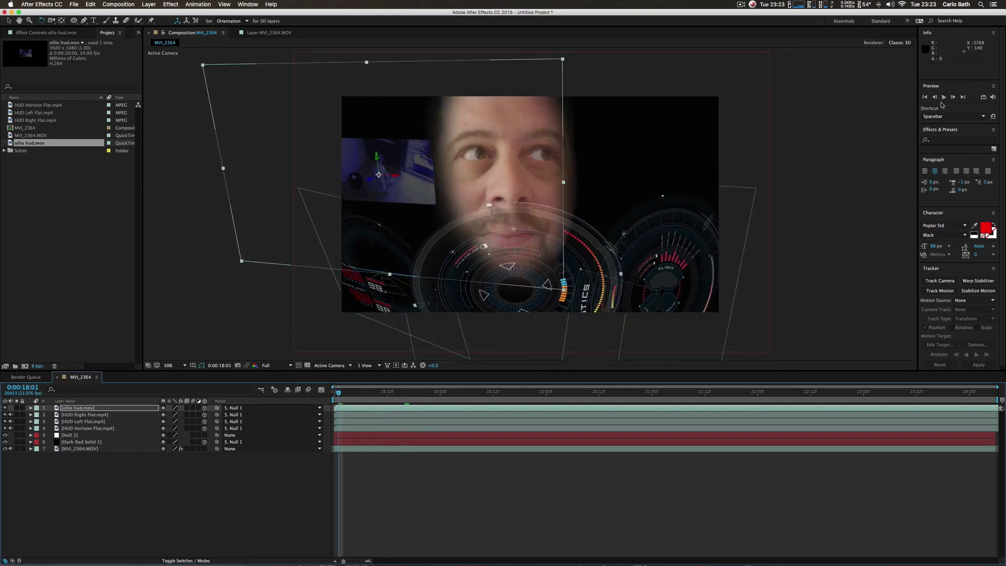
Preview the tracked composite, then add a second HUD Left Flat.mp4 at the upper right.
click(944, 97)
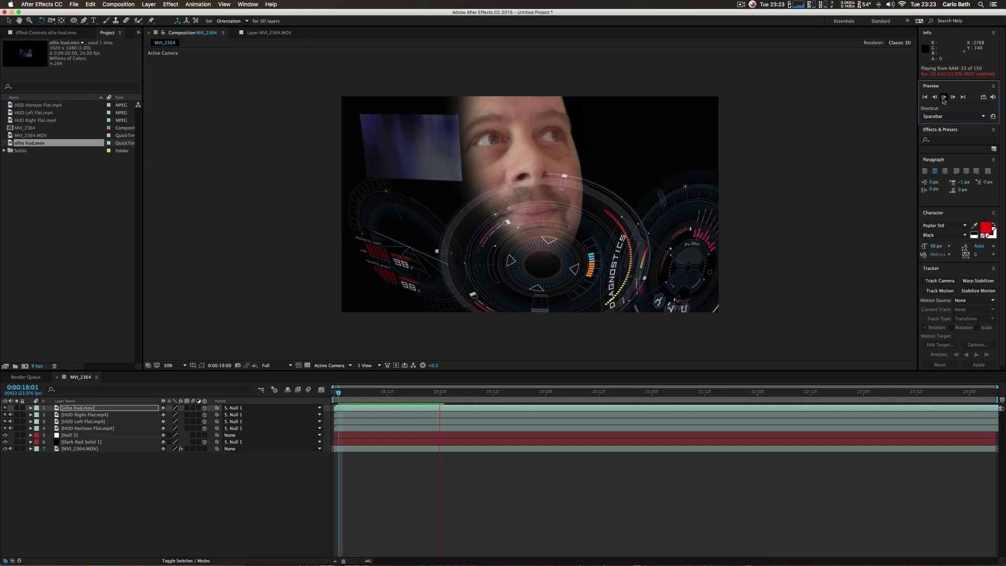
key(space)
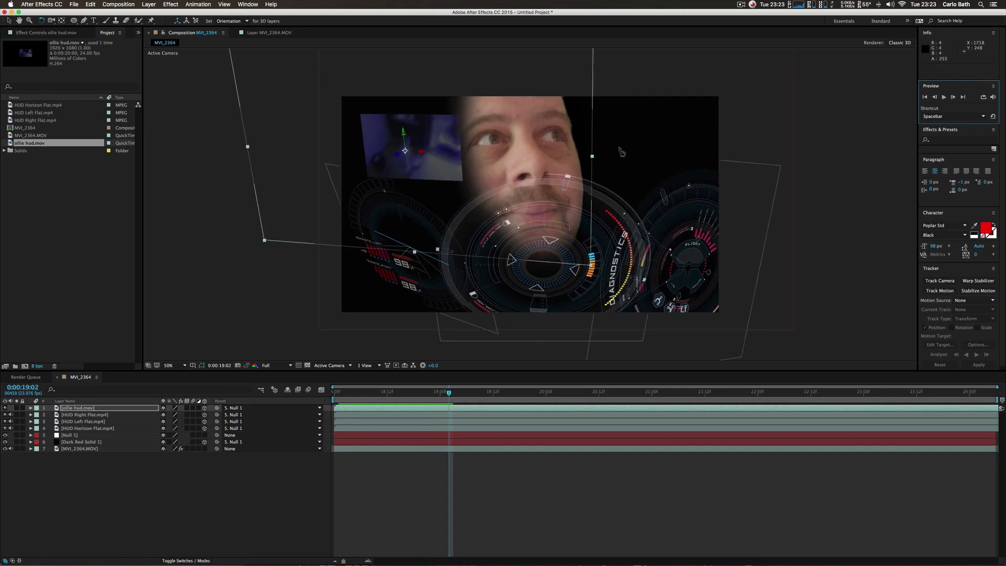
click(27, 114)
drag(52, 117, 660, 140)
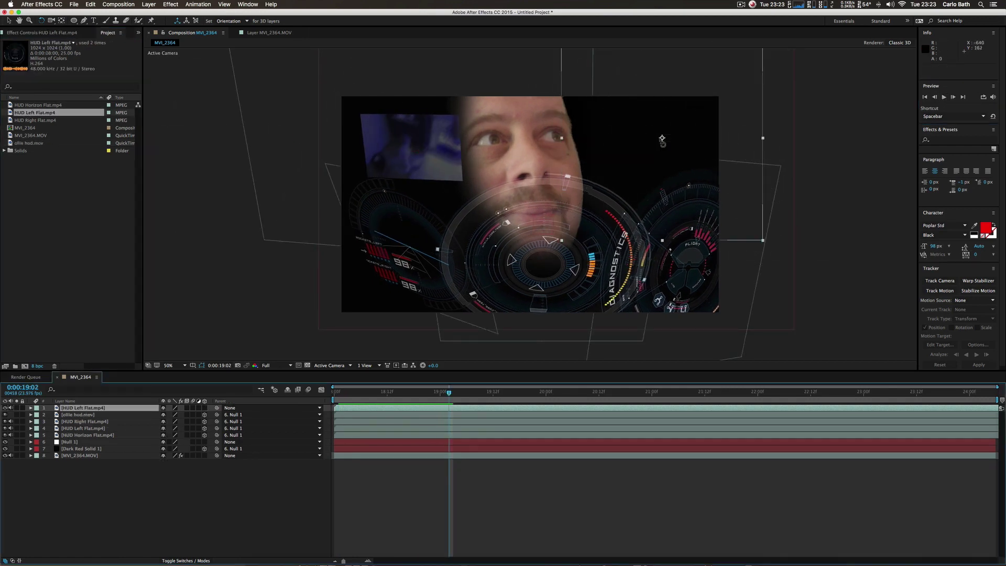
Make the new HUD Left copy an angled 3D layer, scale it down, and slide it left.
click(205, 408)
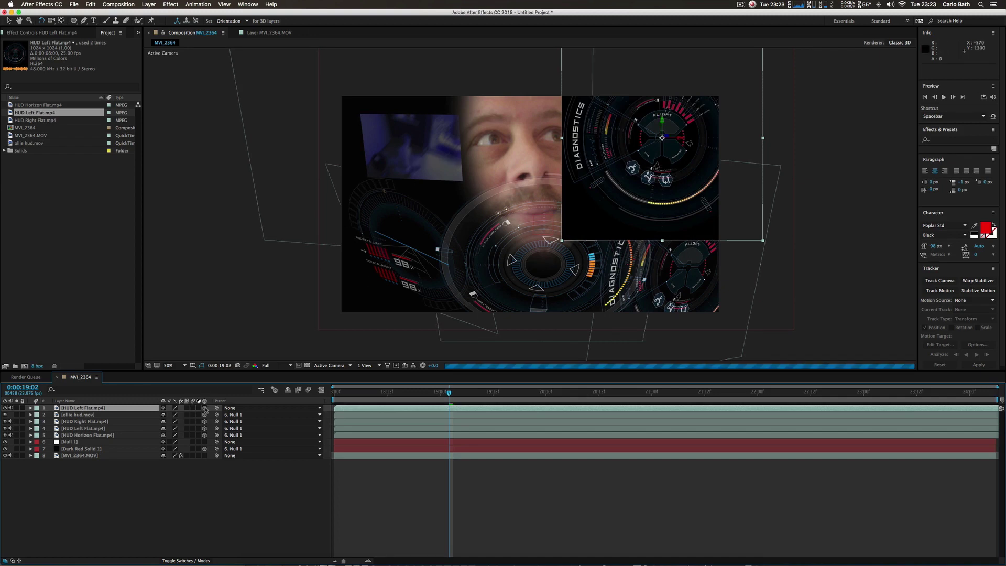
click(40, 21)
drag(682, 157, 704, 133)
drag(636, 167, 634, 168)
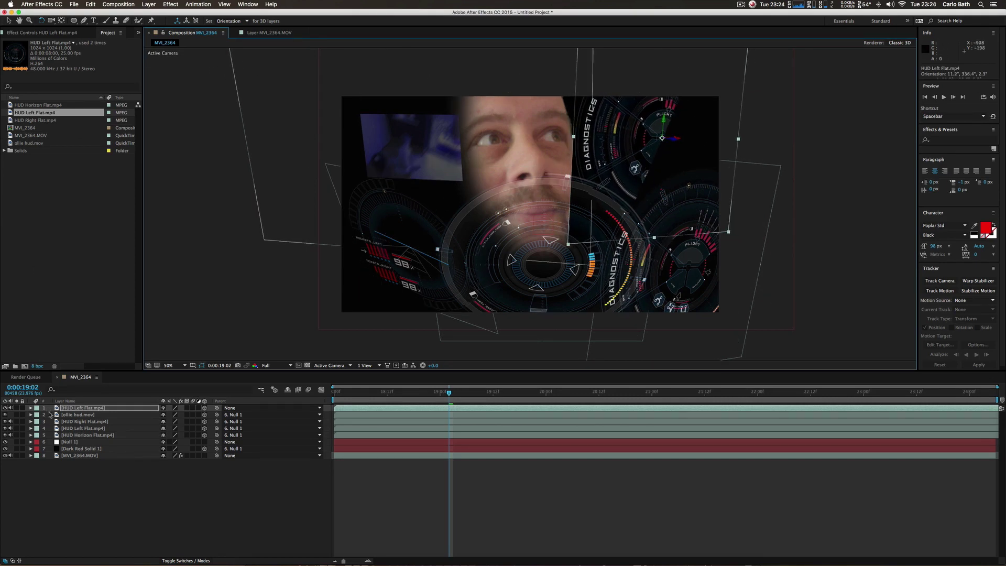
key(s)
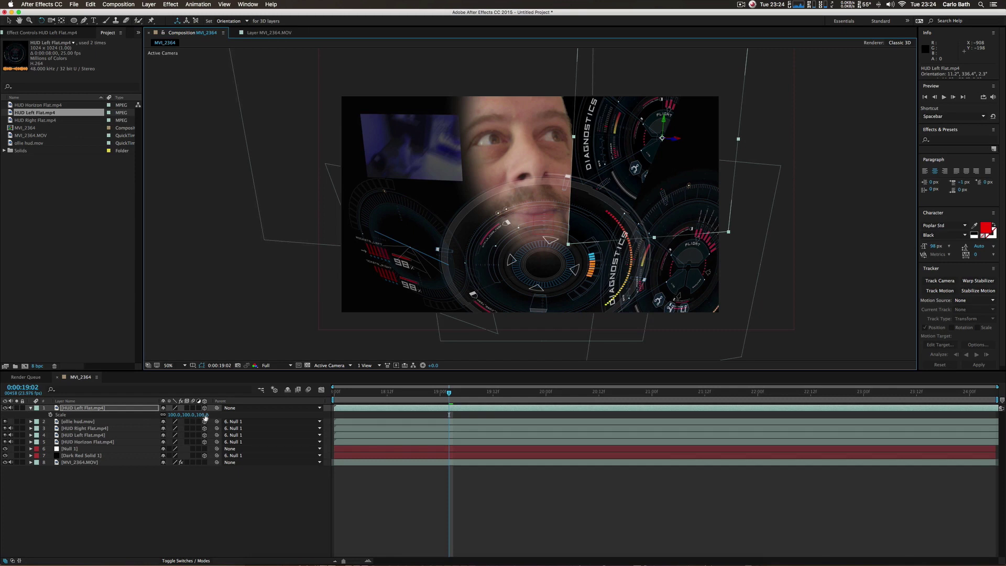
drag(206, 417, 179, 415)
click(8, 19)
drag(681, 141, 606, 142)
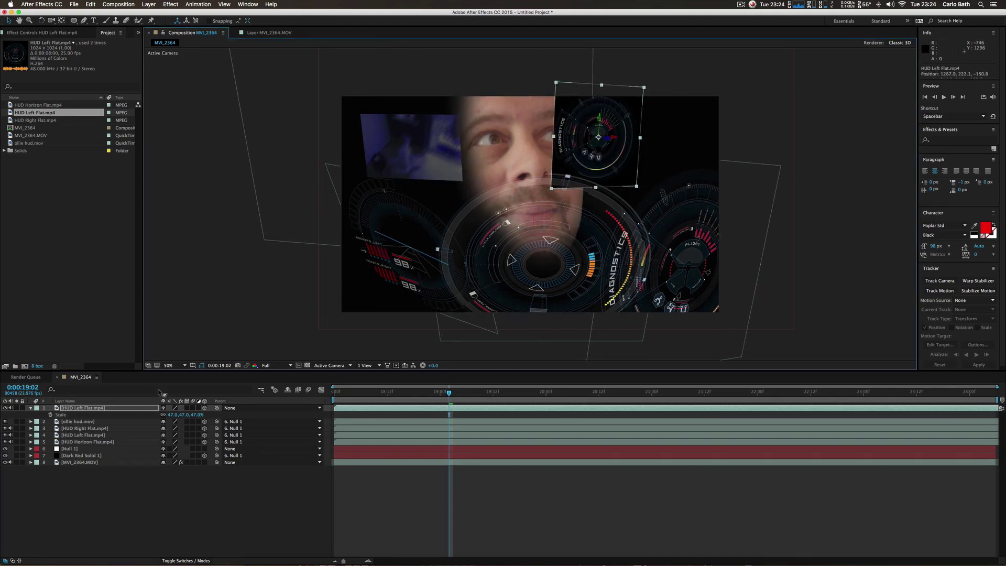
Screen-blend the HUD copy, scale it to 29% beside the eye, and parent it to Null 1.
click(168, 562)
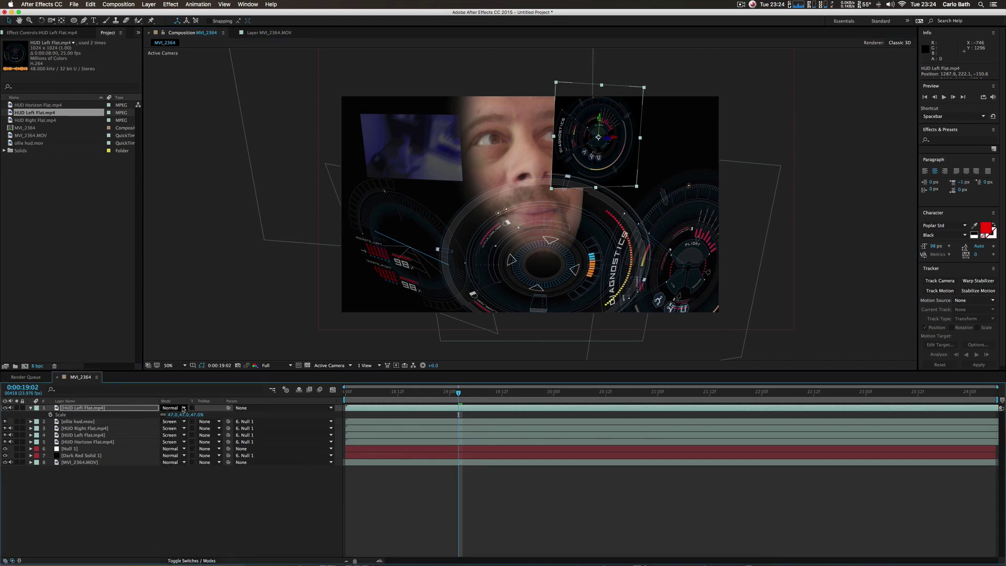
click(182, 408)
click(177, 335)
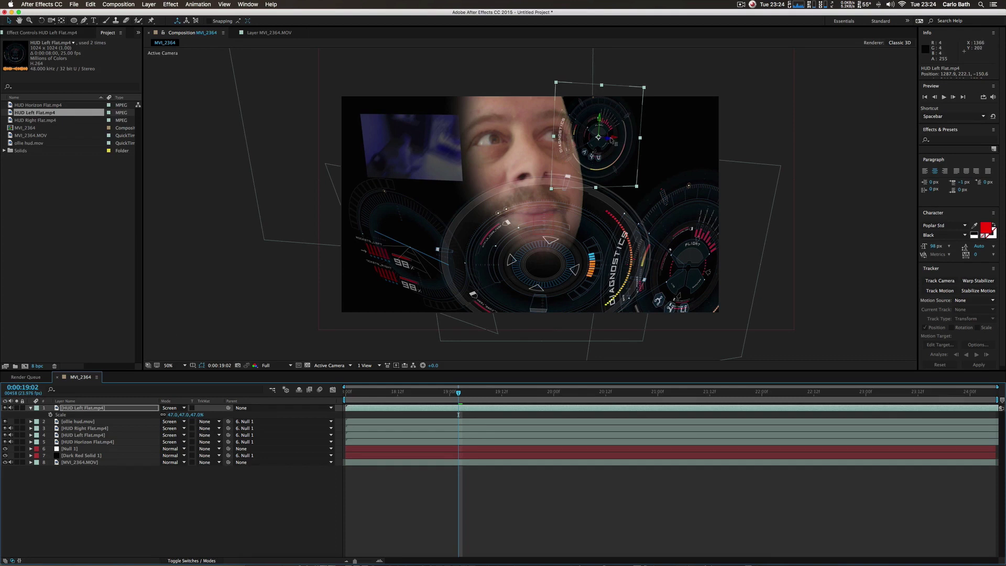
drag(614, 141, 602, 141)
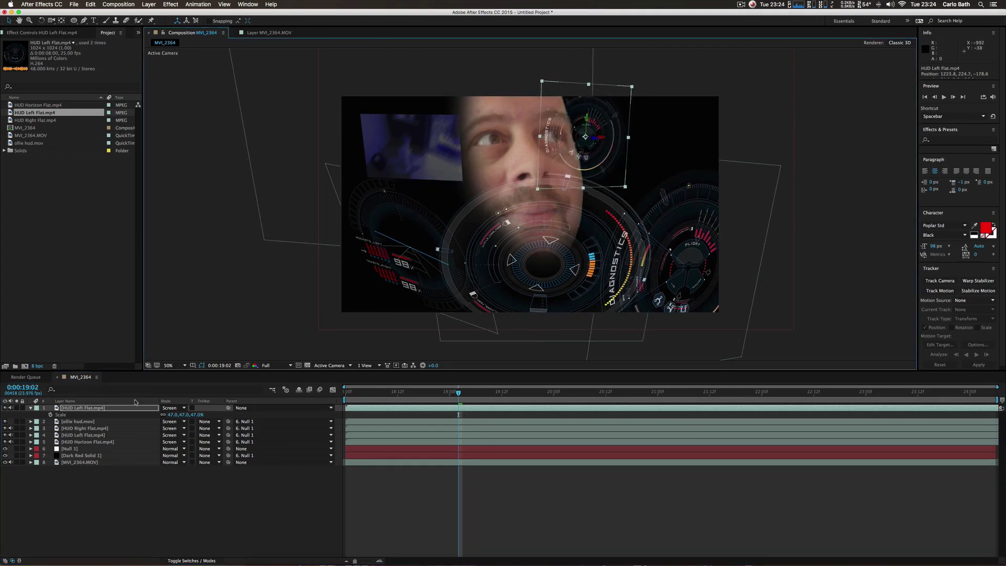
drag(195, 415, 185, 415)
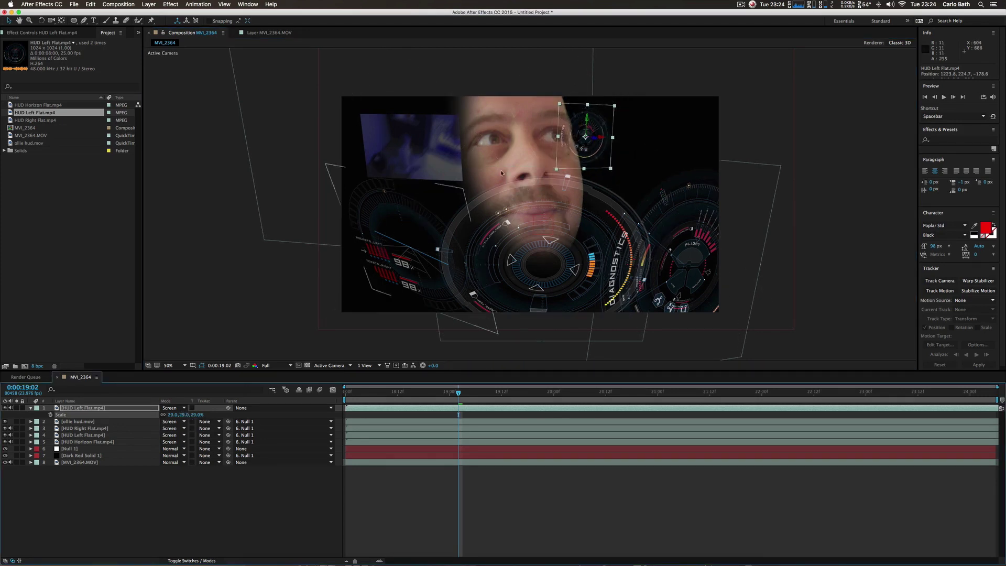
drag(602, 137, 592, 141)
click(257, 317)
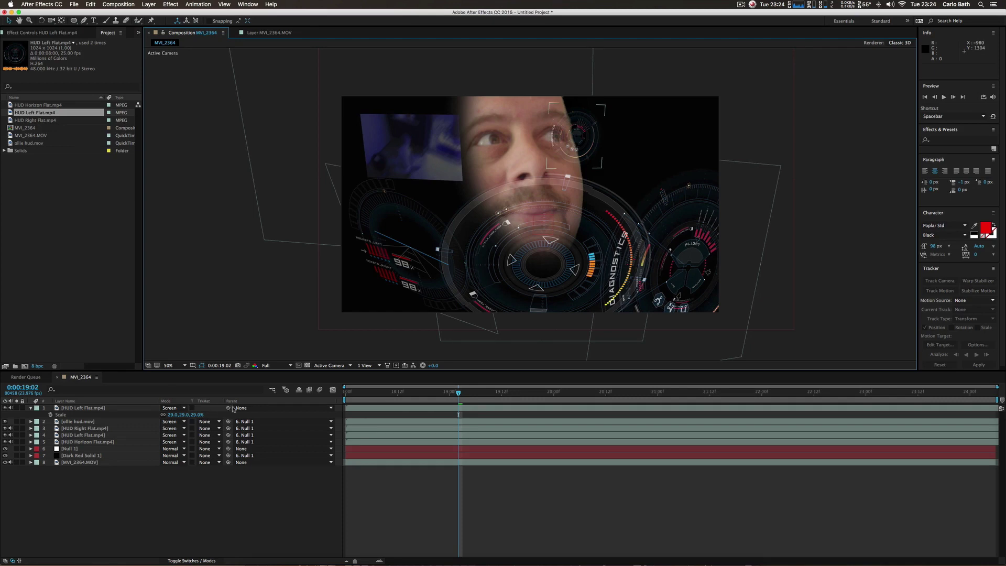
drag(228, 410, 70, 450)
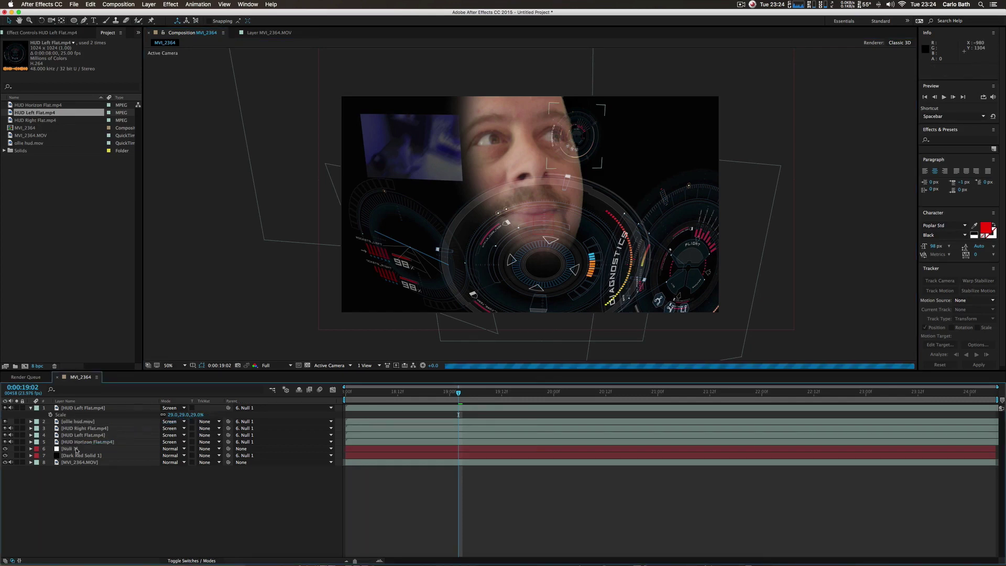
click(30, 408)
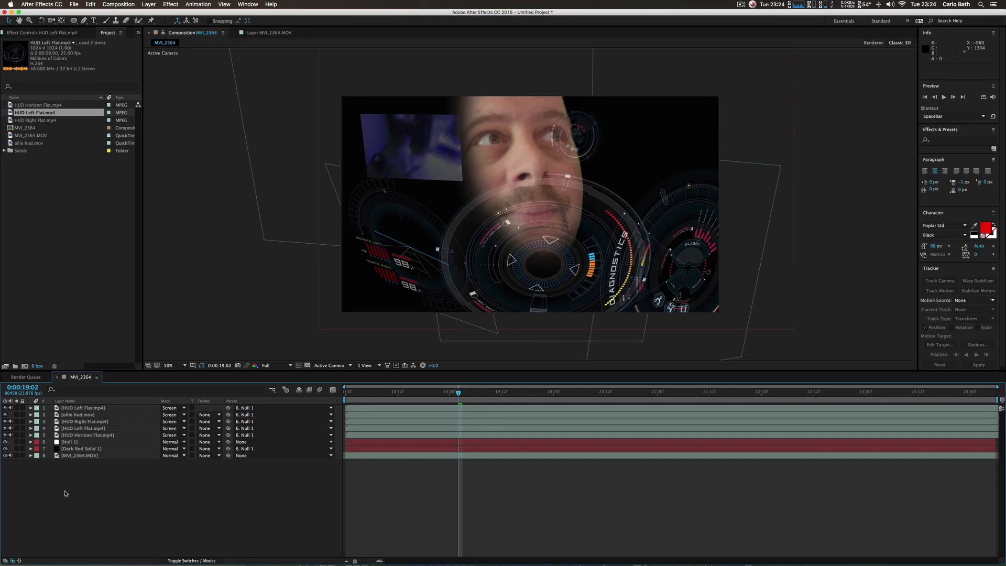
Add Brightness & Contrast to MVI_2364.MOV with Brightness -83 and Contrast -23.
click(75, 455)
right_click(75, 455)
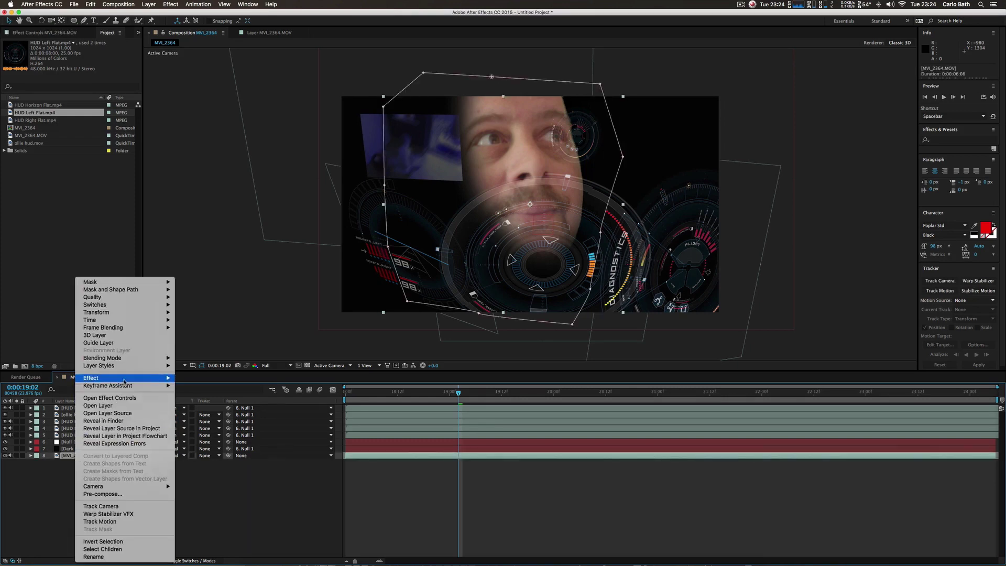
mouse_move(124, 381)
mouse_move(245, 231)
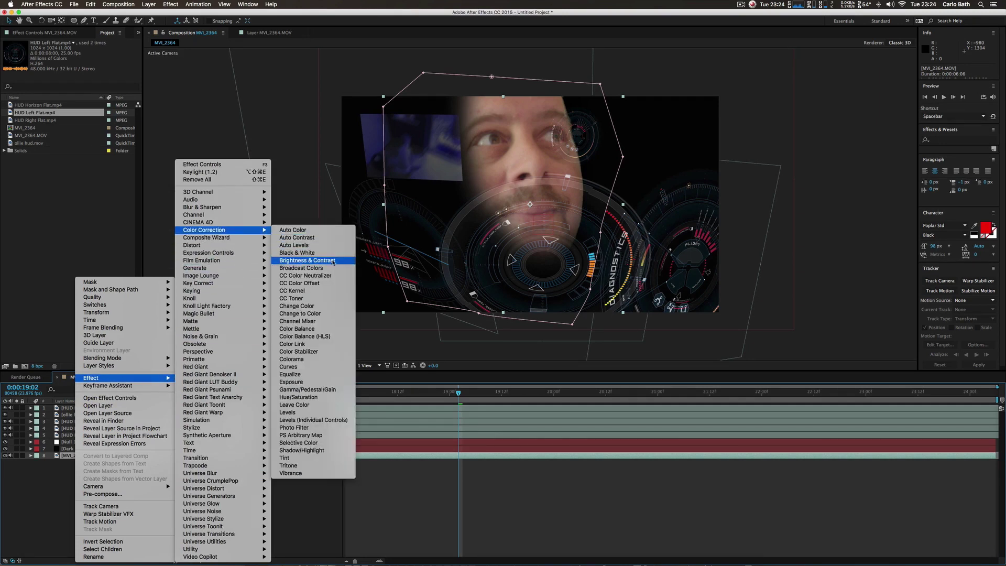
click(332, 261)
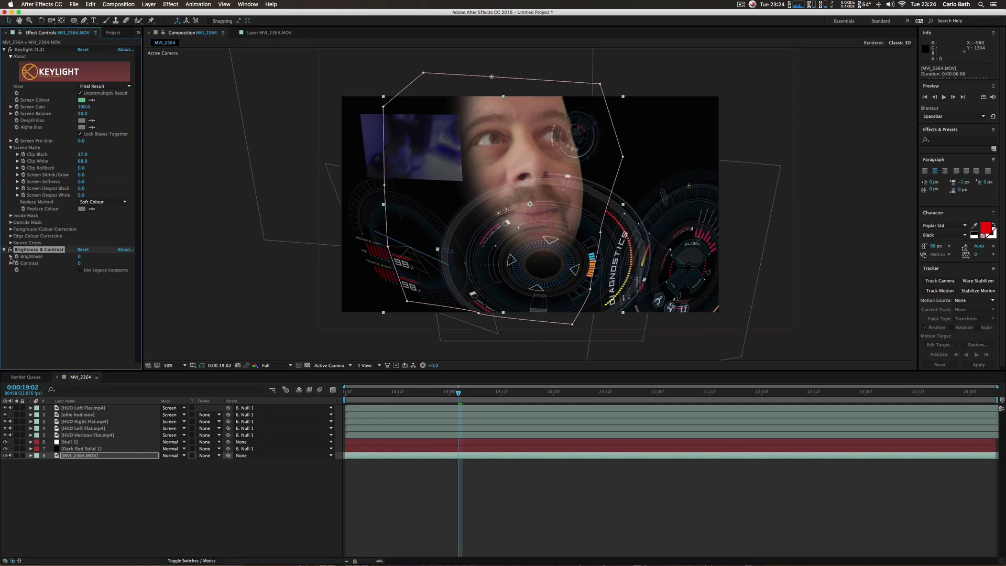
click(11, 257)
drag(73, 269, 46, 268)
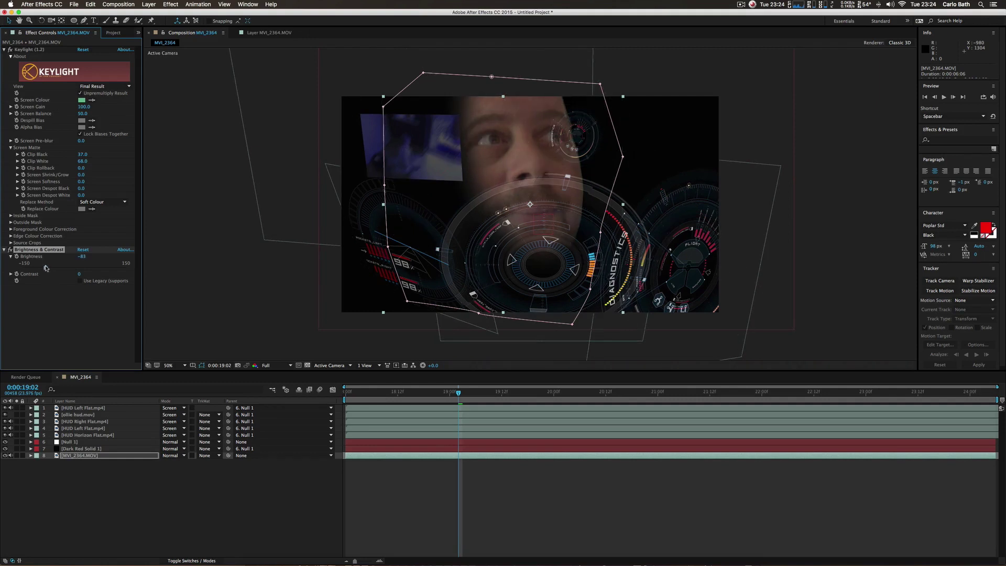
click(11, 274)
drag(57, 286, 41, 286)
Close the layer's effect menu without adding anything and hide the mask outline in the viewer.
right_click(68, 457)
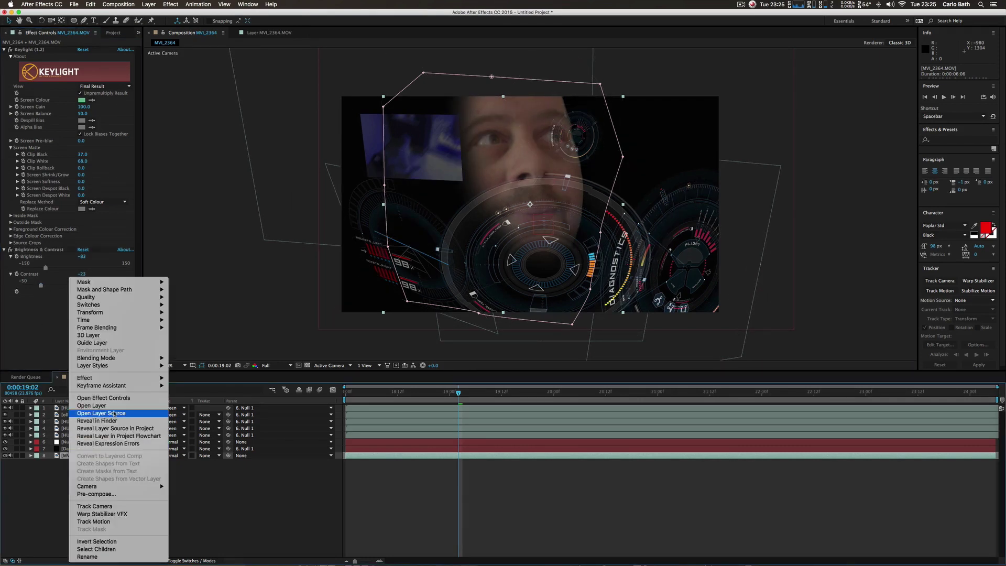
mouse_move(129, 379)
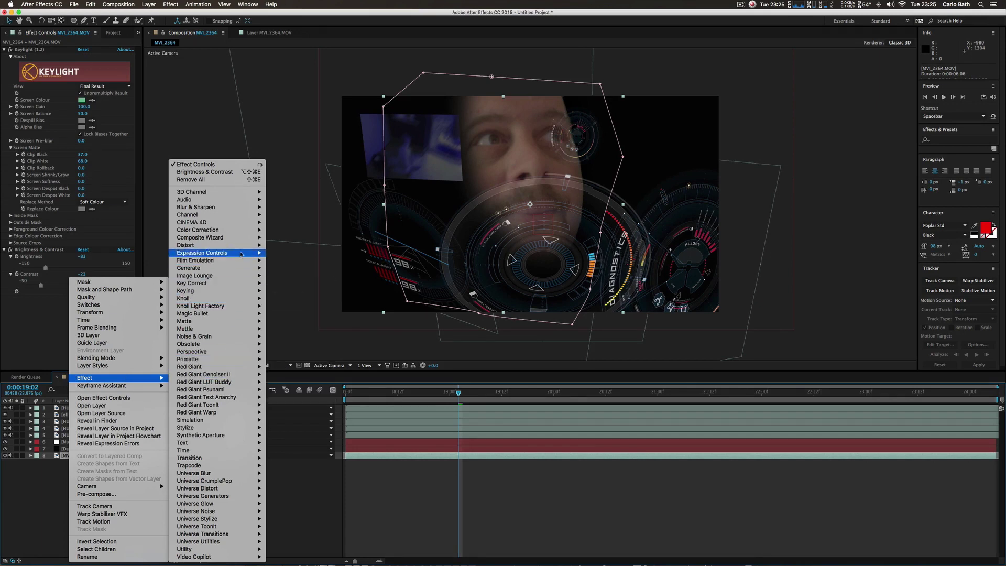
click(46, 497)
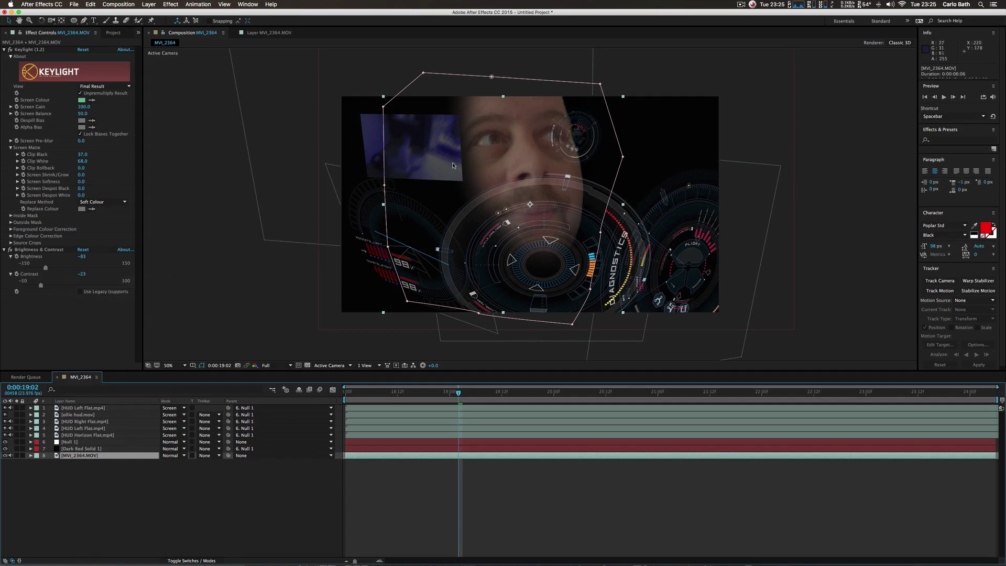
click(203, 366)
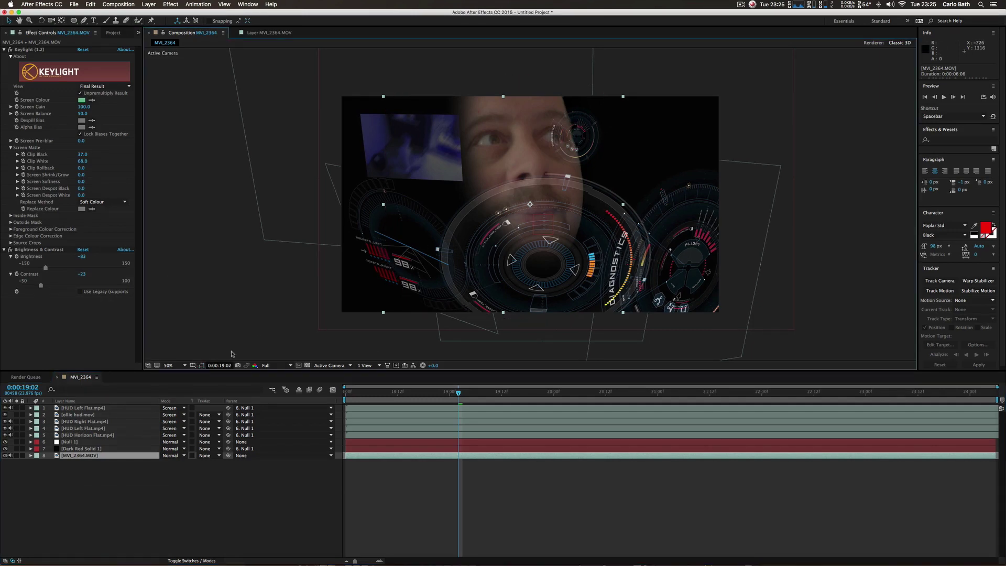
Apply a Glow effect (threshold 60%, radius 10, intensity 1) to the five HUD layers.
click(84, 409)
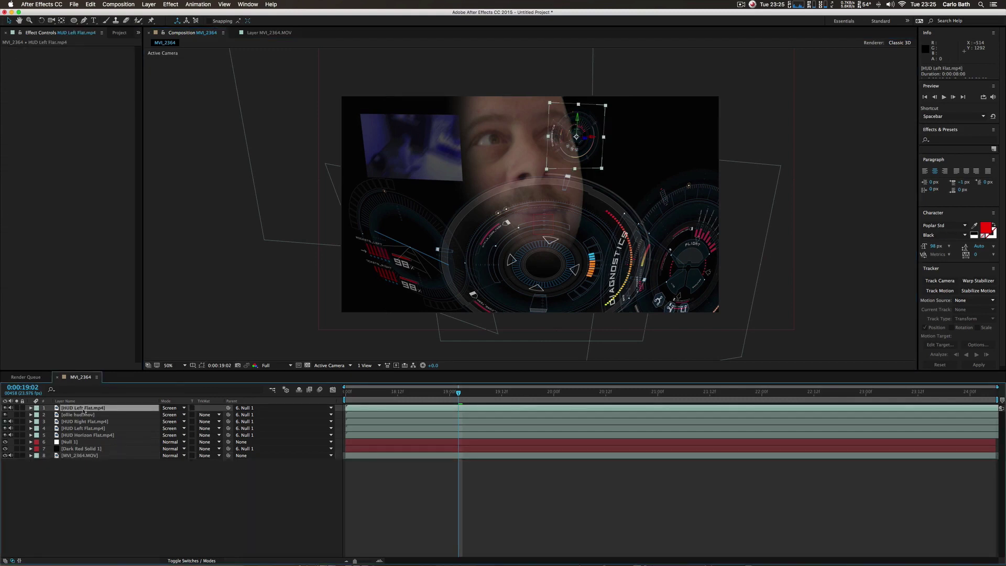
shift+click(83, 415)
shift+click(81, 421)
shift+click(82, 428)
shift+click(81, 435)
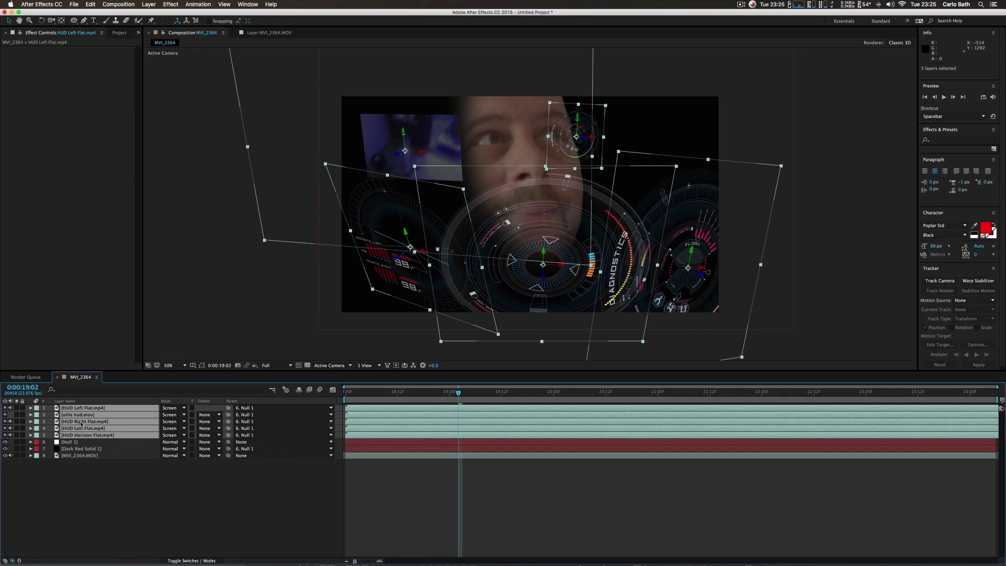
right_click(81, 427)
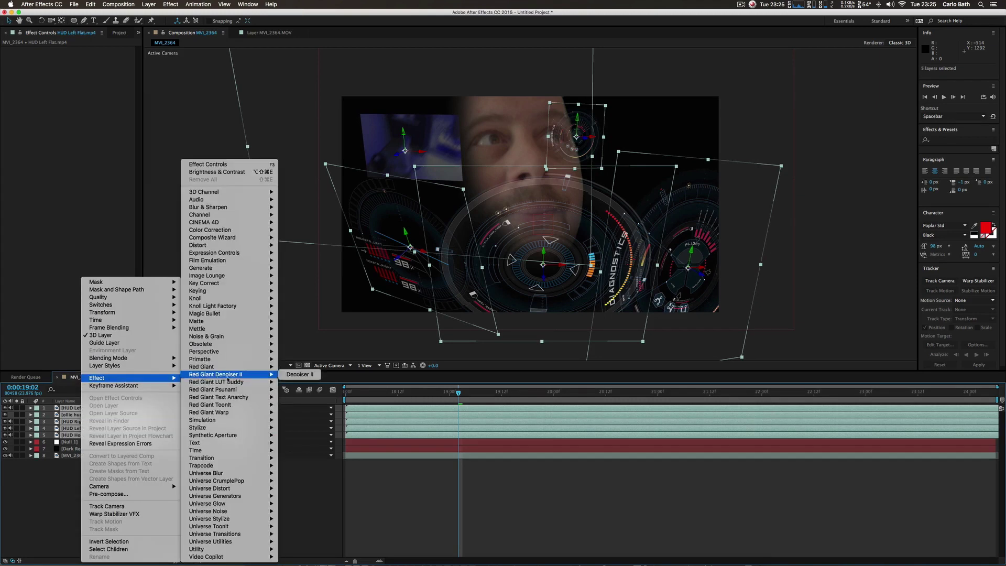
mouse_move(243, 427)
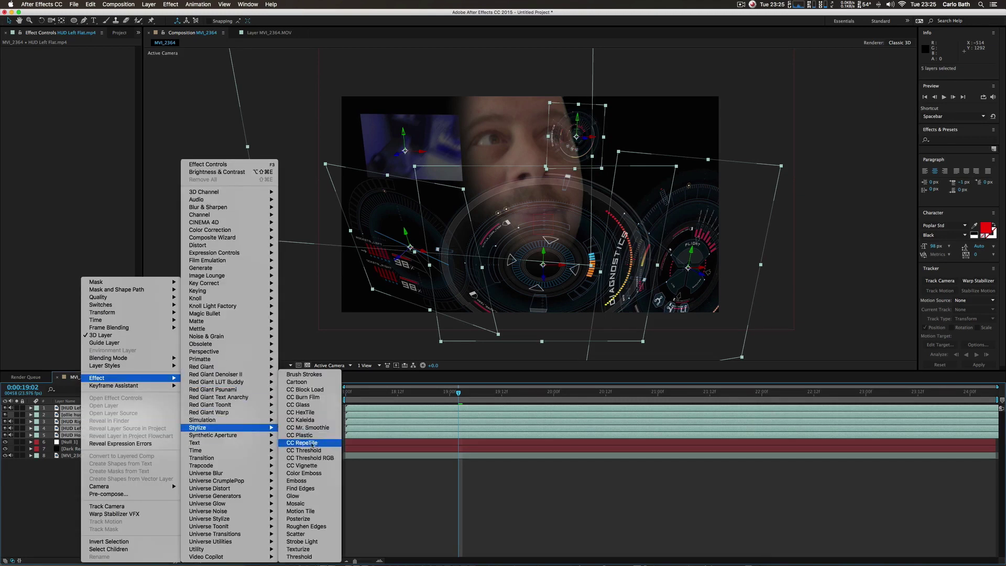
click(313, 499)
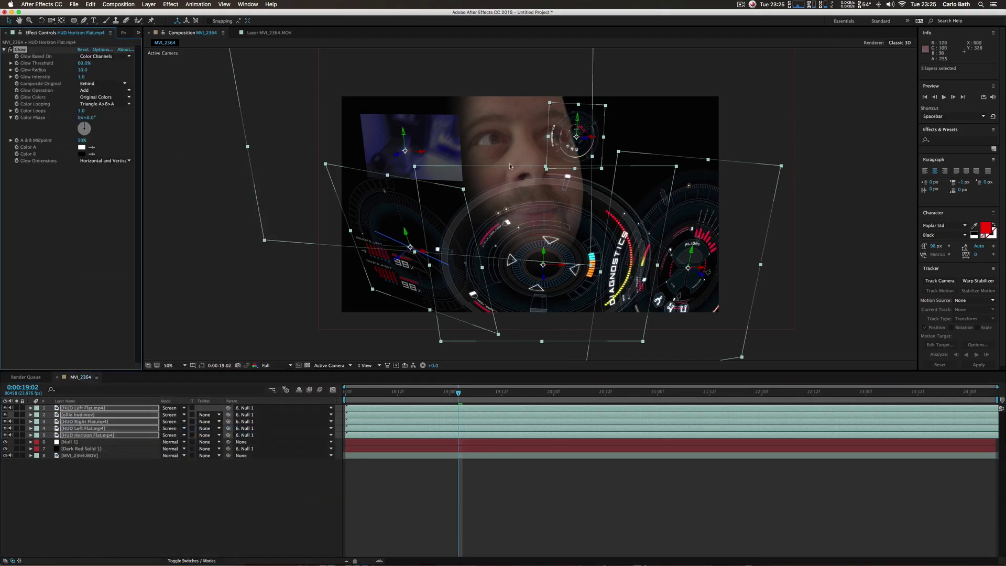
Reselect the five HUD layers, excluding Null 1, and bring up their layer actions.
click(279, 299)
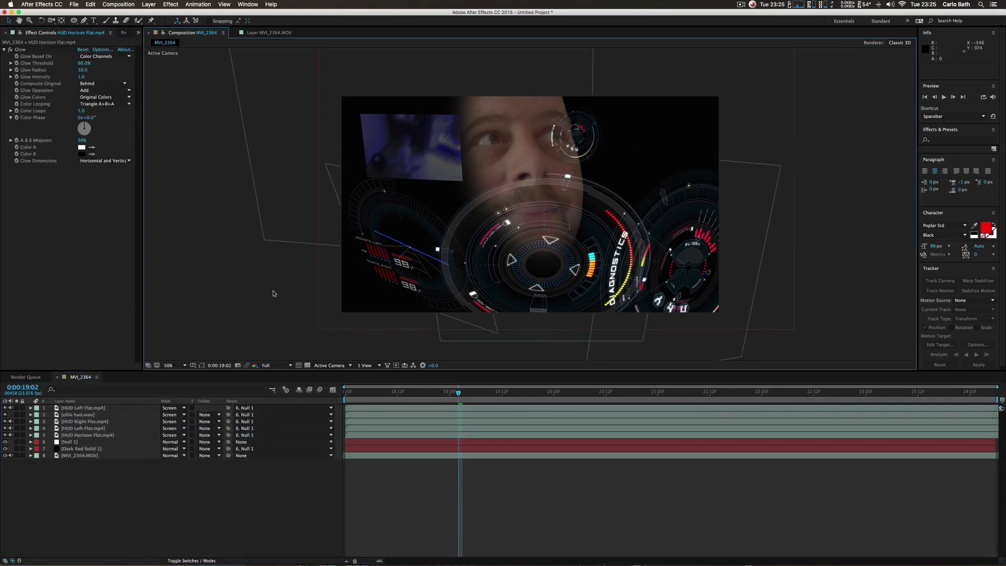
click(87, 408)
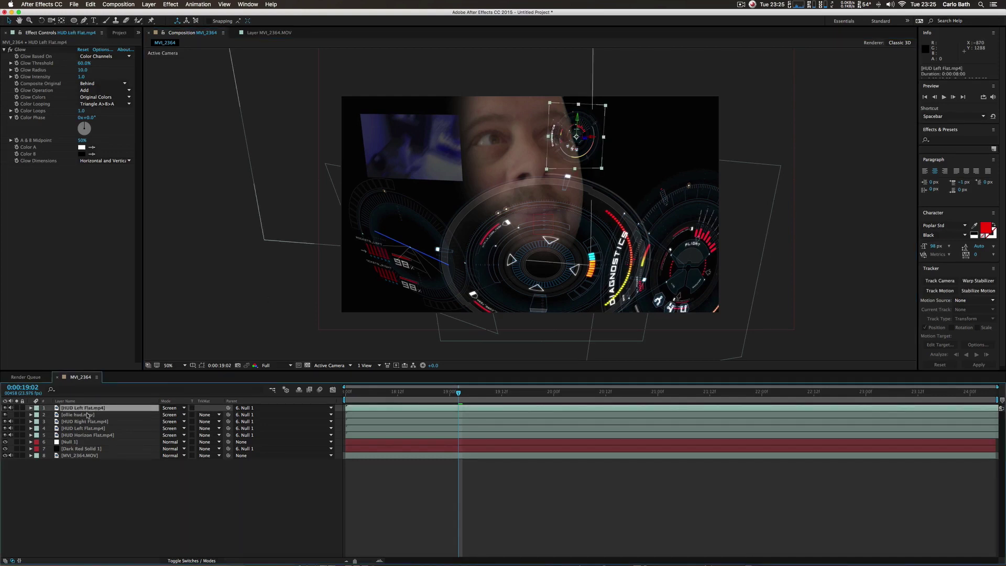
shift+click(88, 415)
shift+click(87, 421)
shift+click(87, 429)
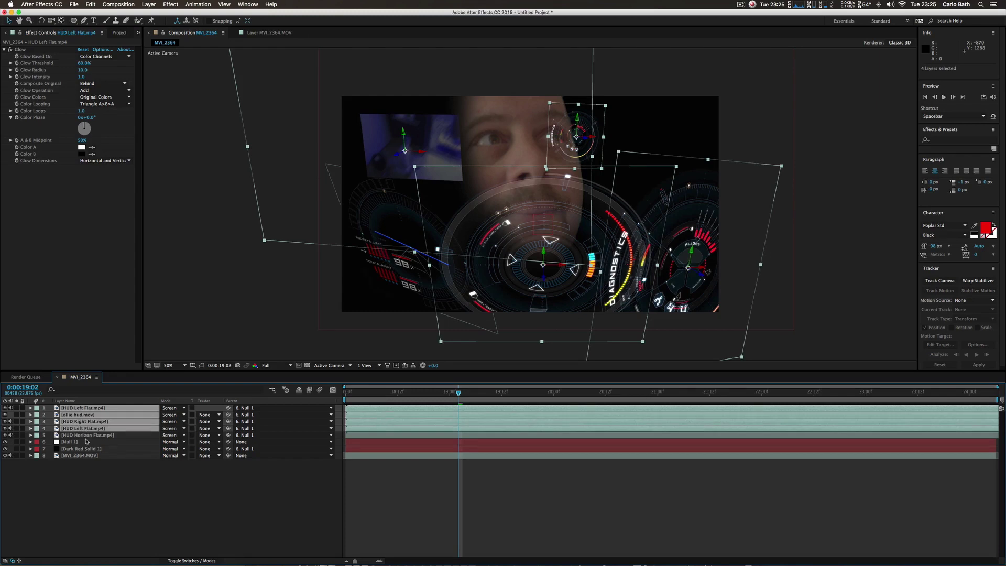
shift+click(86, 442)
super+click(86, 442)
right_click(87, 426)
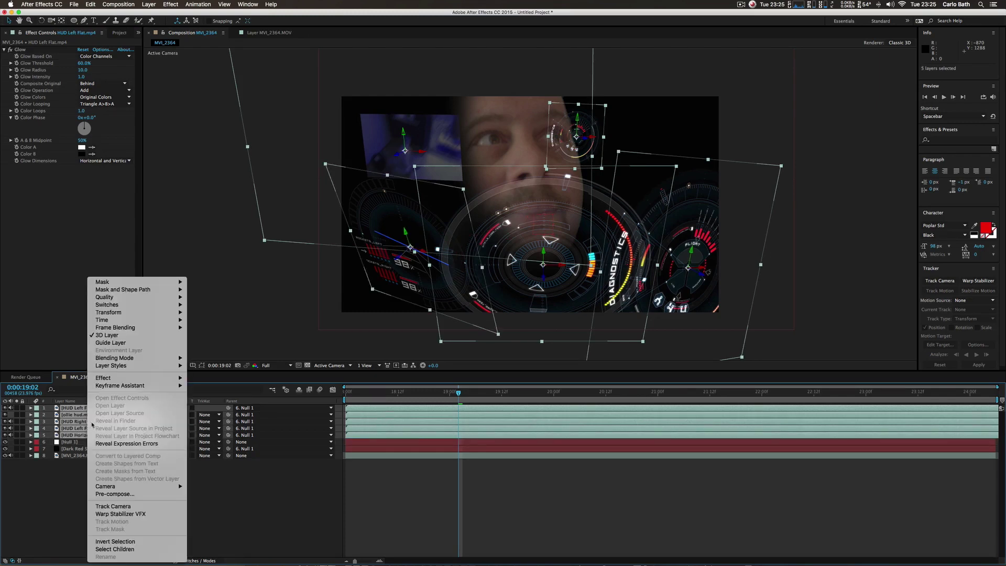
Add VC Color Vibrance to the selected HUD layers with a red tint colour FA0C3C.
mouse_move(153, 378)
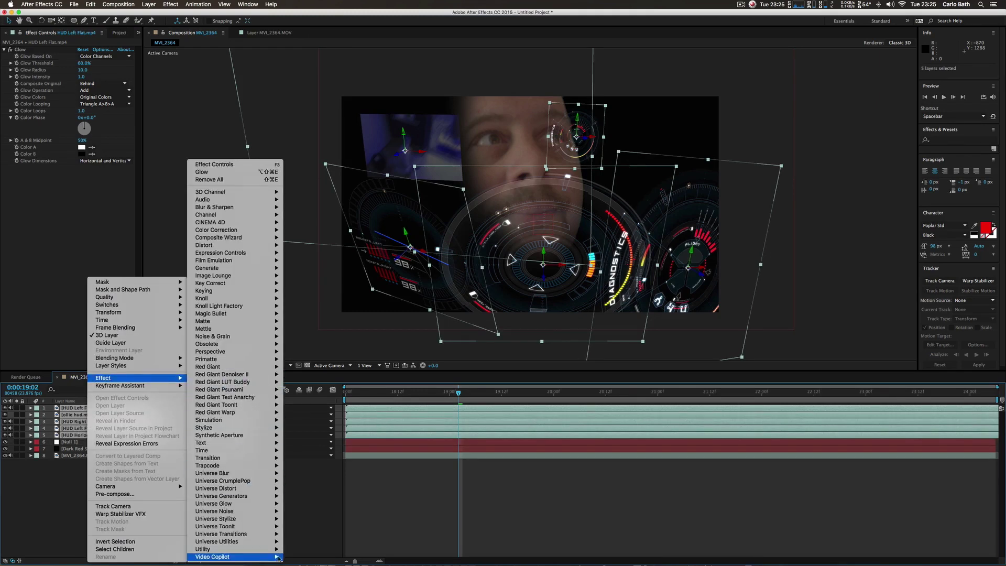
mouse_move(278, 559)
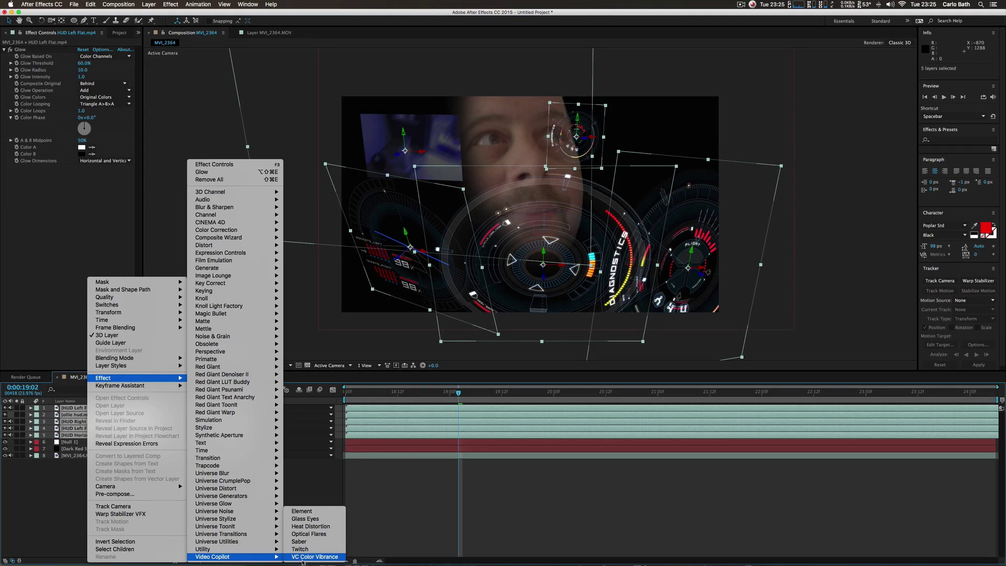
click(303, 558)
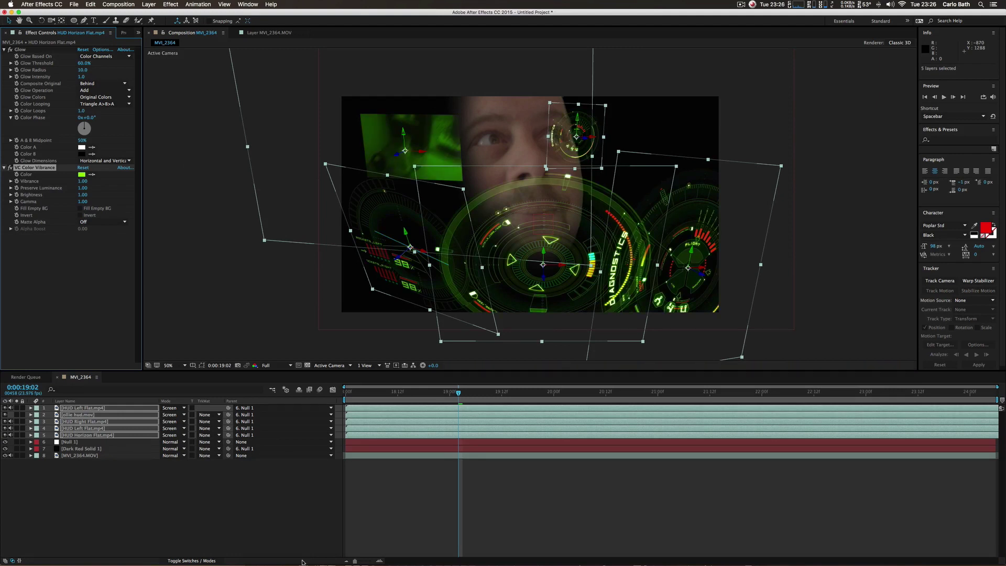
click(81, 174)
click(481, 318)
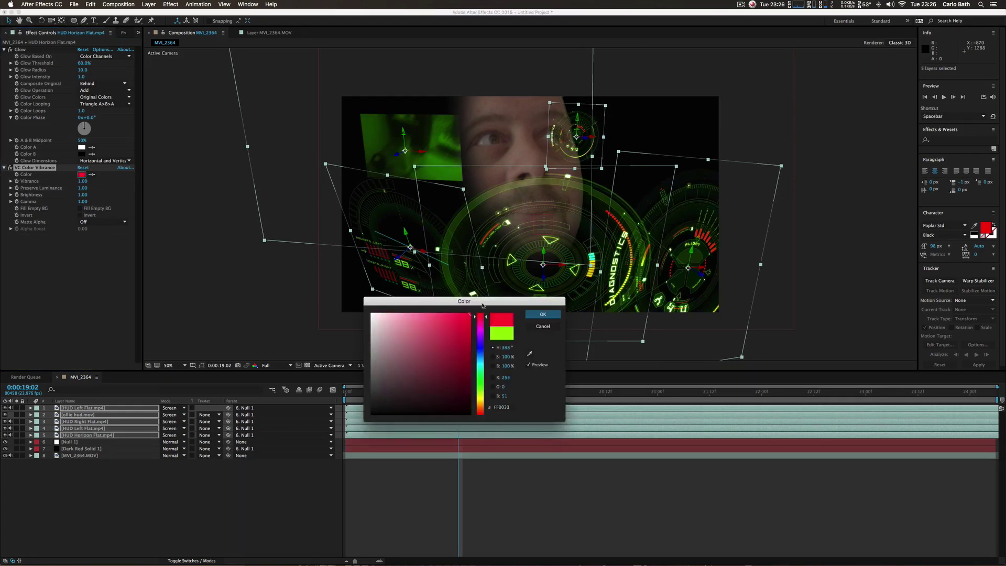
drag(483, 306, 471, 335)
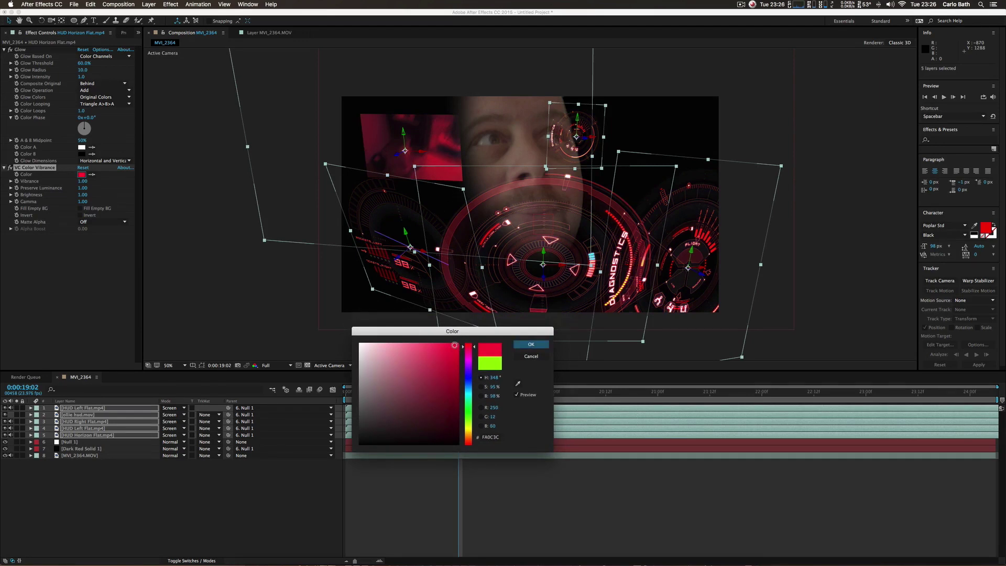
click(531, 344)
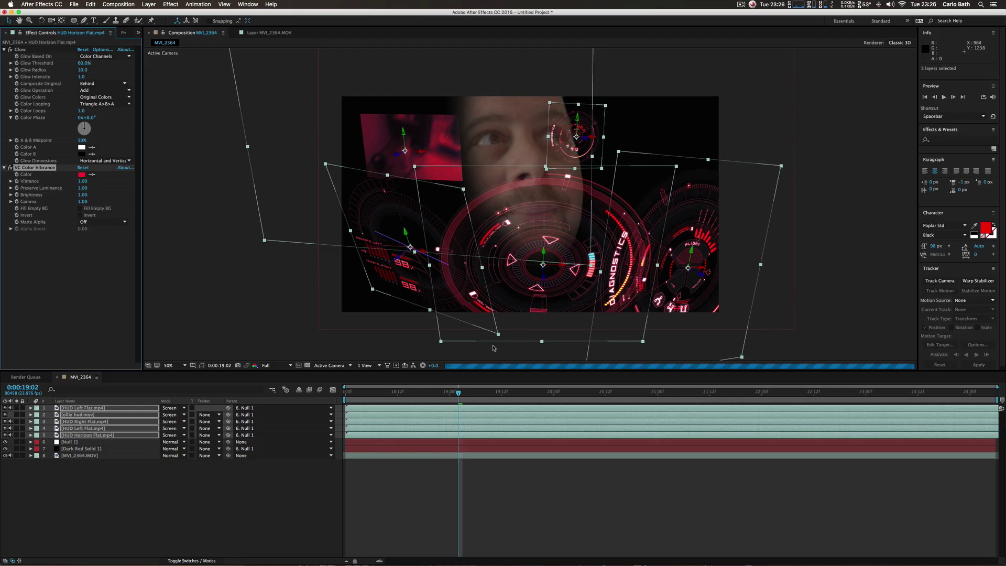
Add a second VC Color Vibrance effect to the ollie hud.mov layer.
click(289, 309)
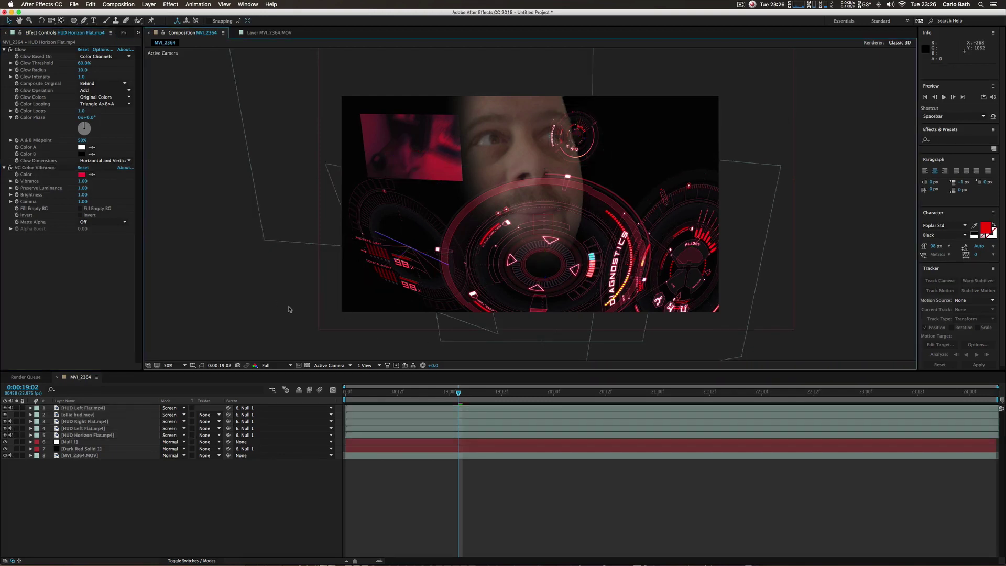
click(84, 408)
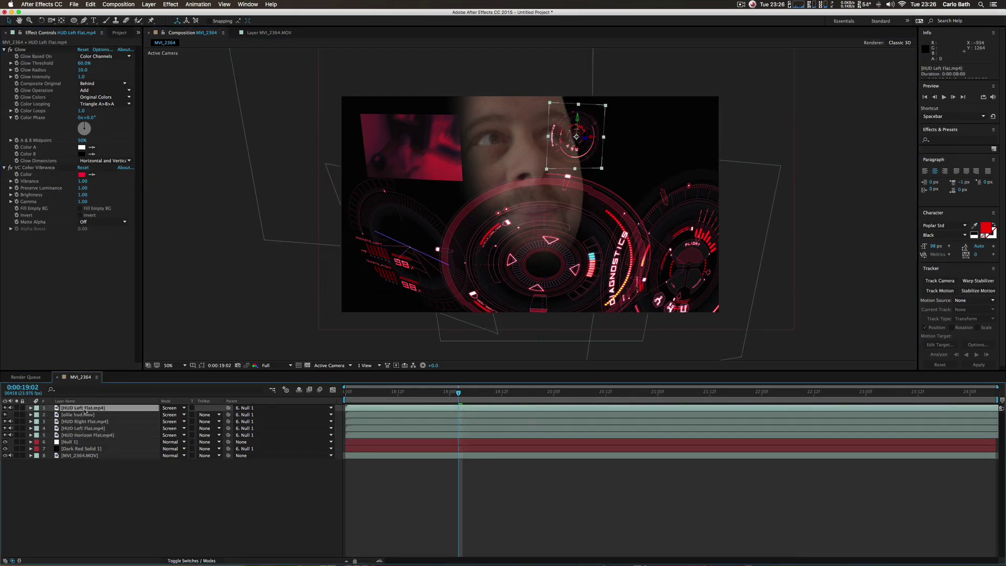
click(85, 415)
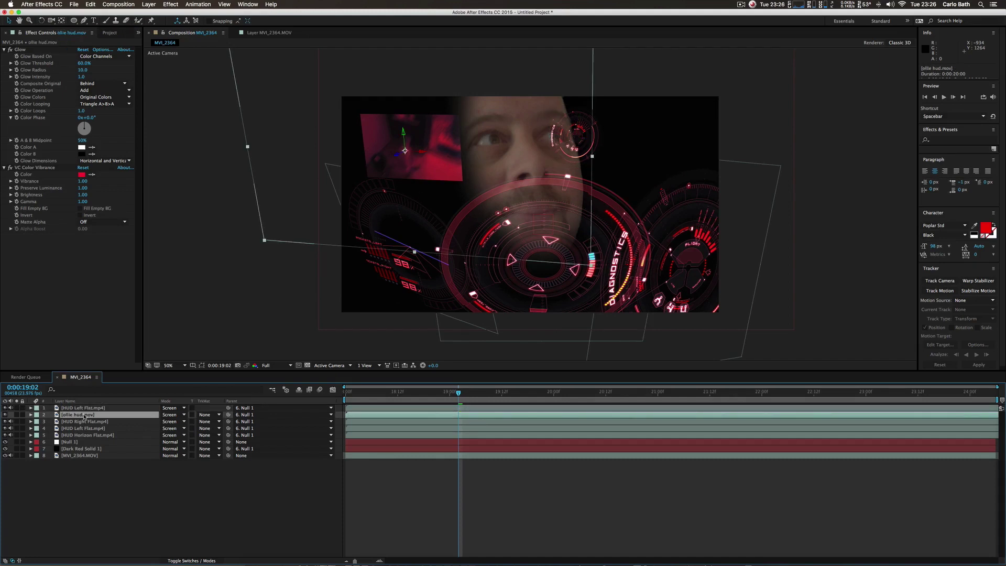
right_click(85, 416)
mouse_move(124, 378)
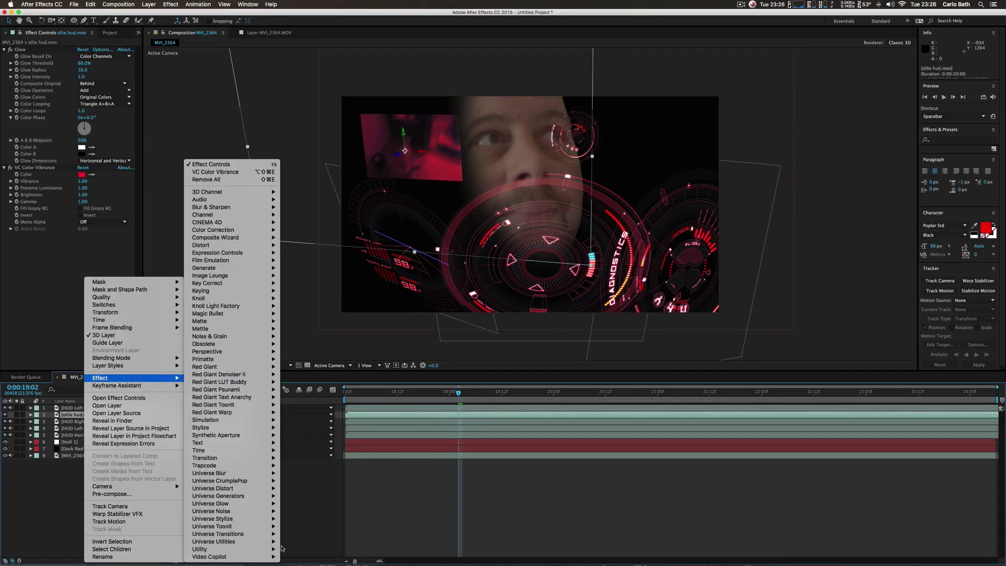
mouse_move(277, 557)
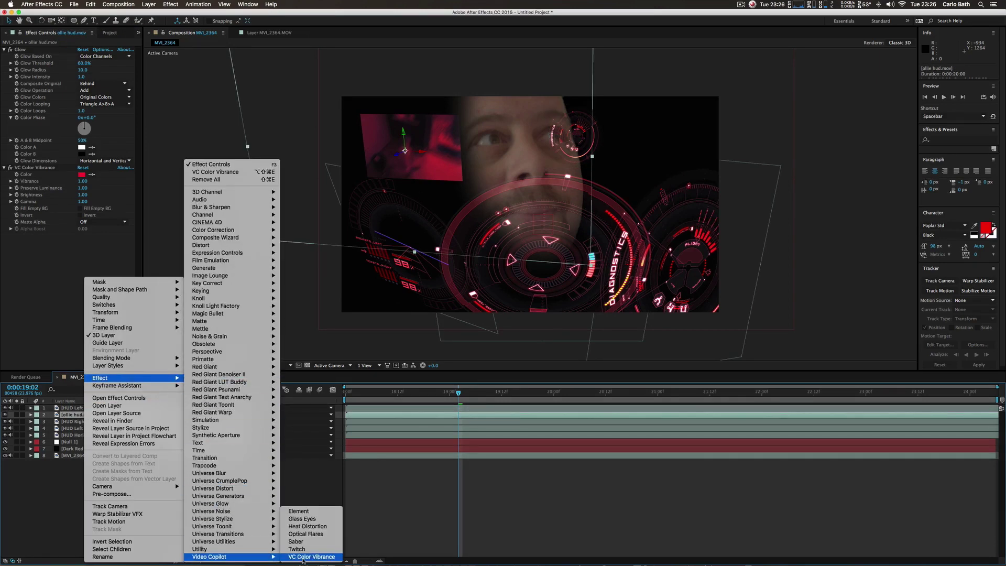
click(303, 557)
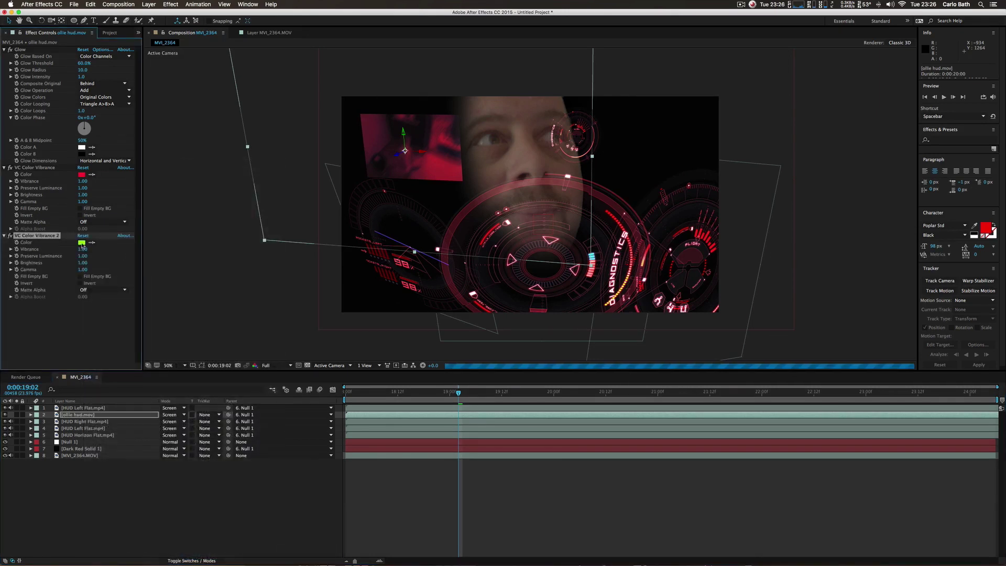
Set the second tint to a soft purple-blue, then preview from 0:00:18:00.
click(81, 243)
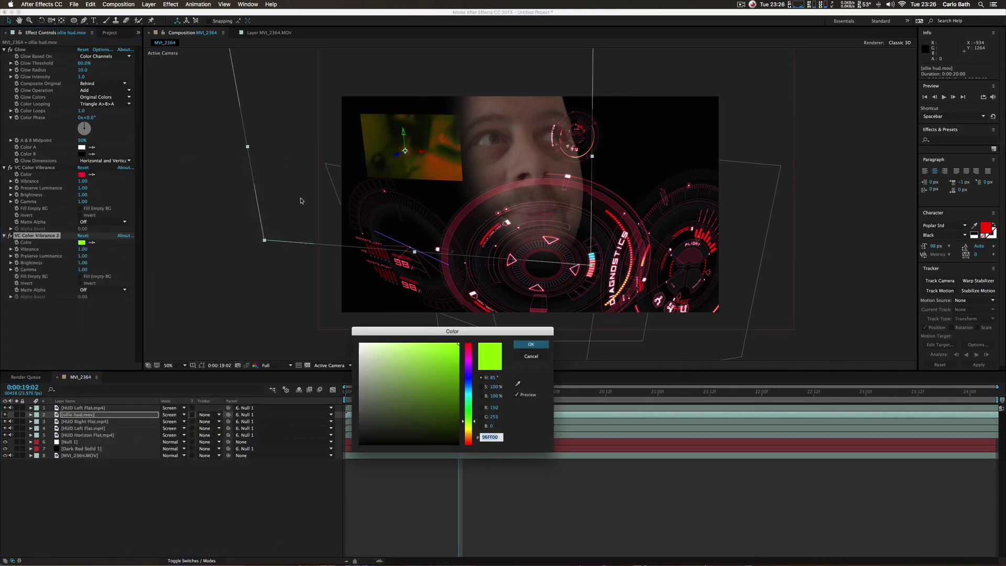
click(467, 382)
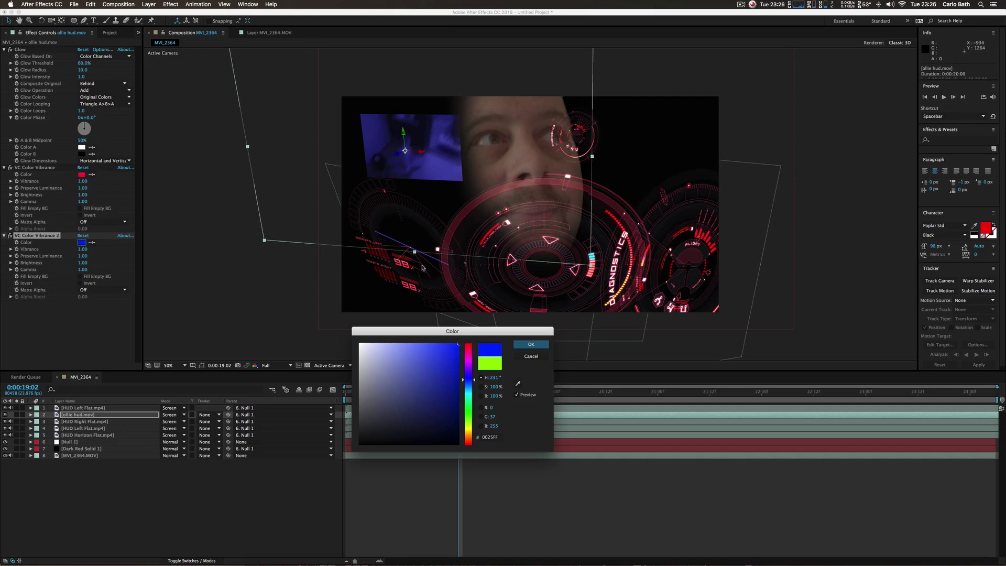
click(427, 374)
click(418, 352)
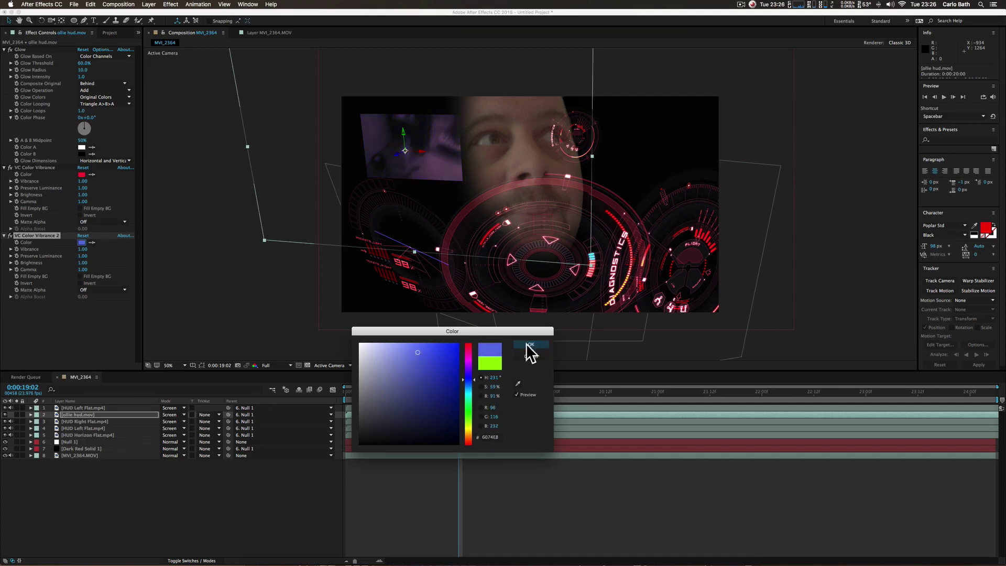
click(530, 345)
drag(460, 397, 345, 396)
click(944, 97)
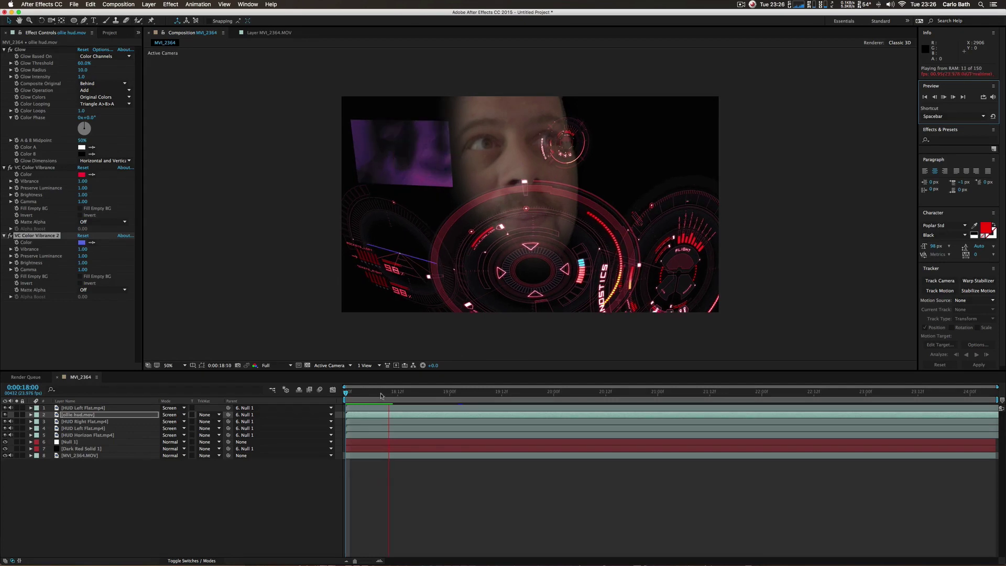
Stop playback at 0:00:18:00 and bring up actions for the MVI_2364.MOV layer.
click(944, 97)
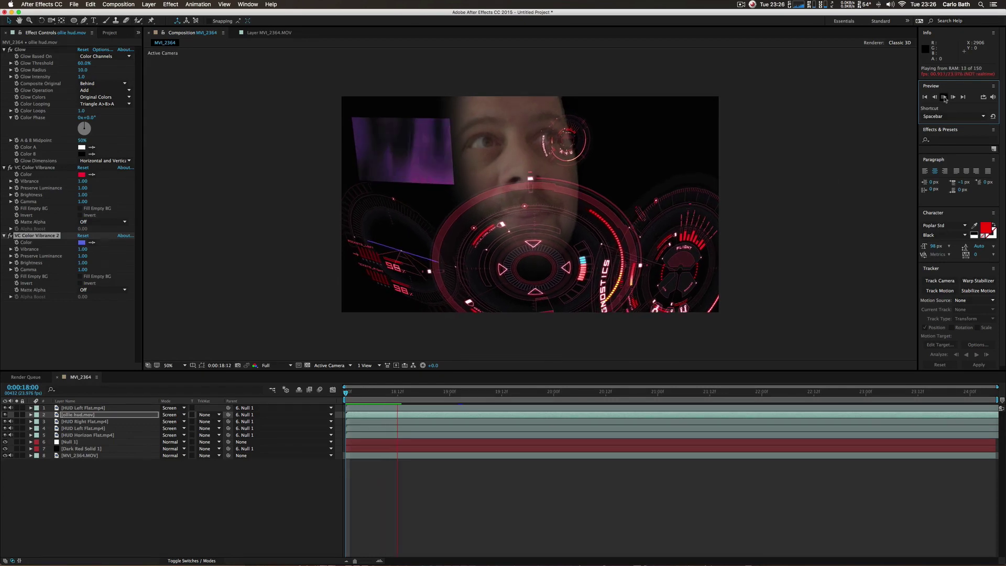
click(388, 392)
drag(388, 392, 333, 389)
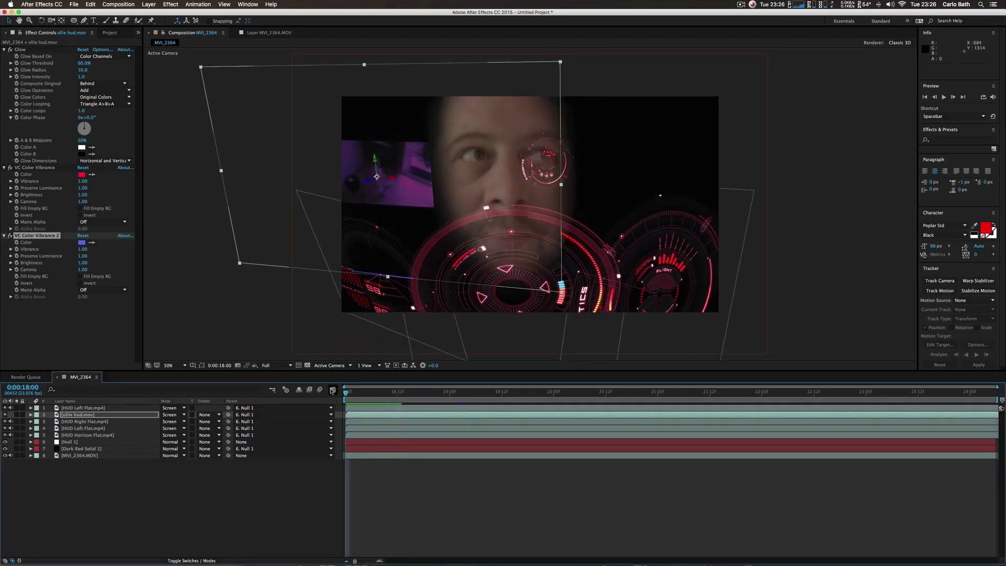
click(71, 455)
right_click(71, 455)
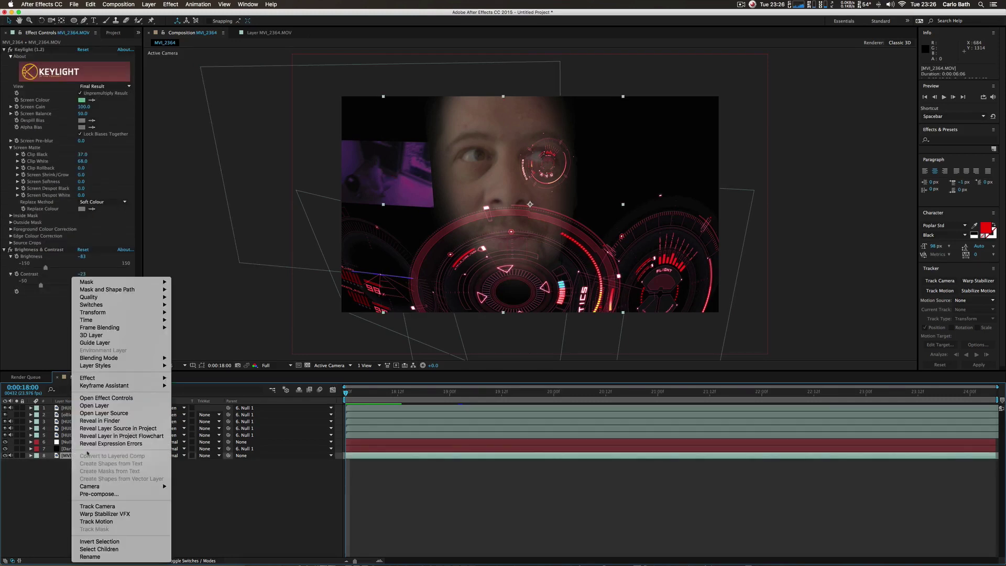
Add Curves to MVI_2364.MOV lifting the Red channel, then scrub around 0:00:18:00 to check.
mouse_move(141, 378)
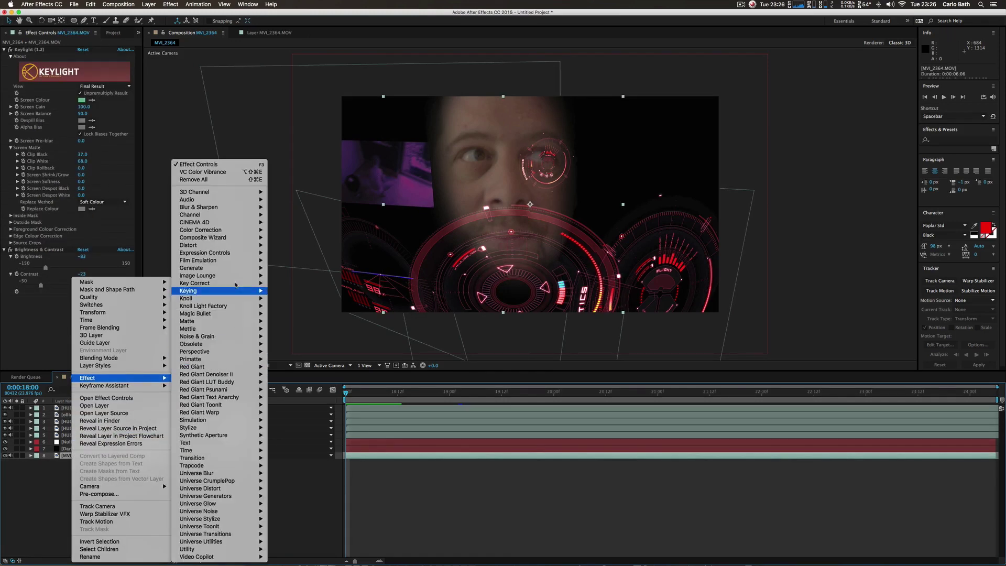
mouse_move(239, 234)
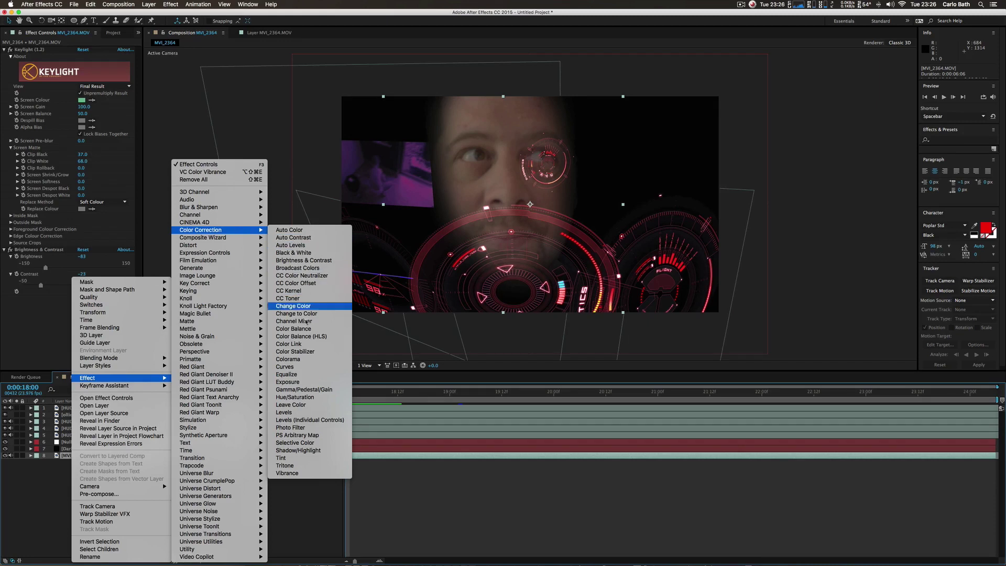
click(300, 367)
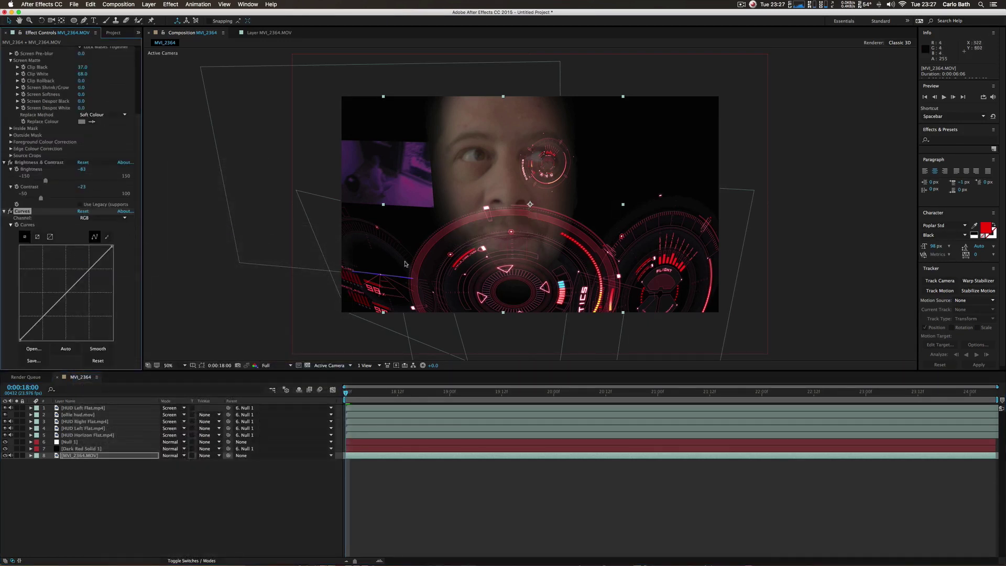
click(122, 219)
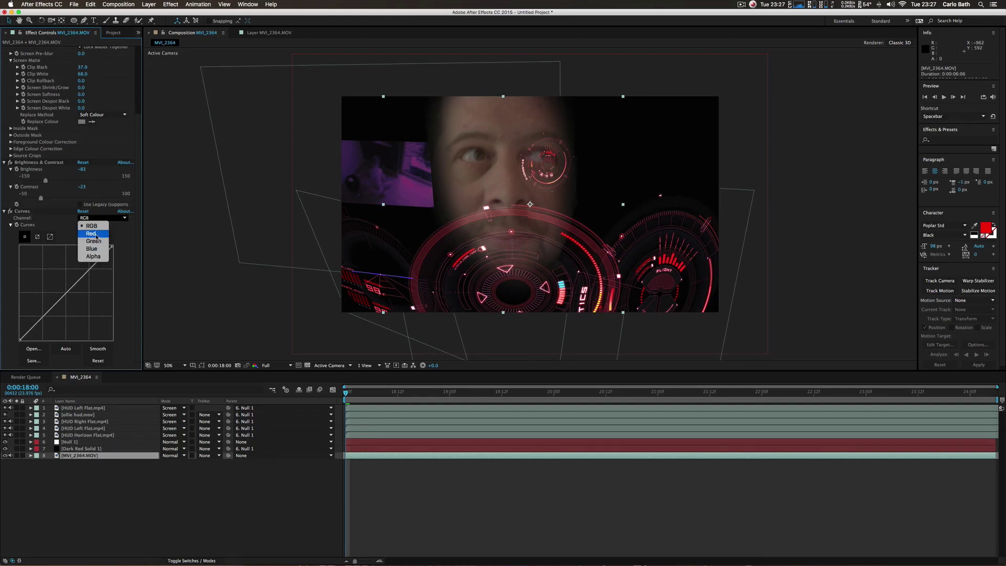
key(Return)
drag(65, 294, 61, 285)
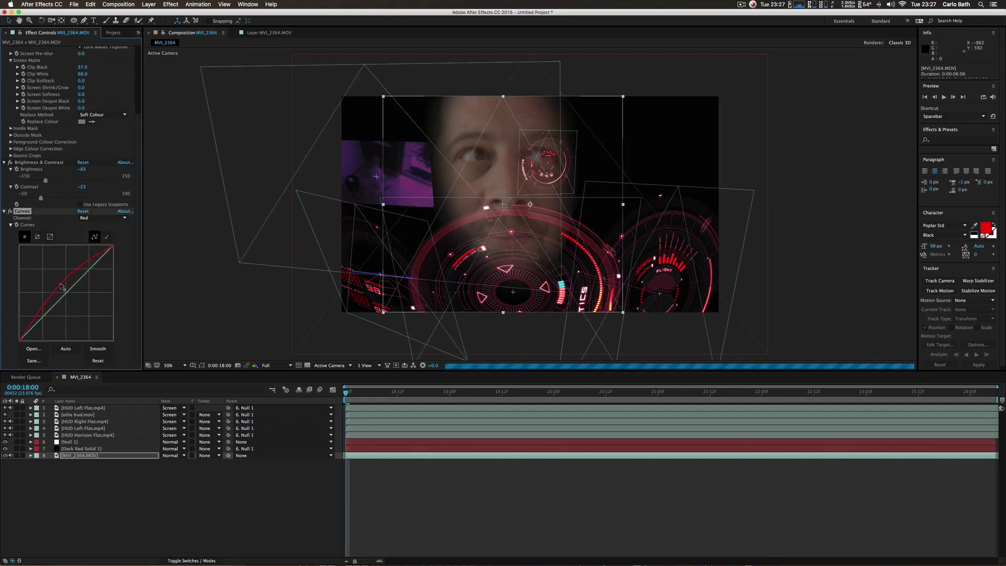
drag(61, 286, 61, 283)
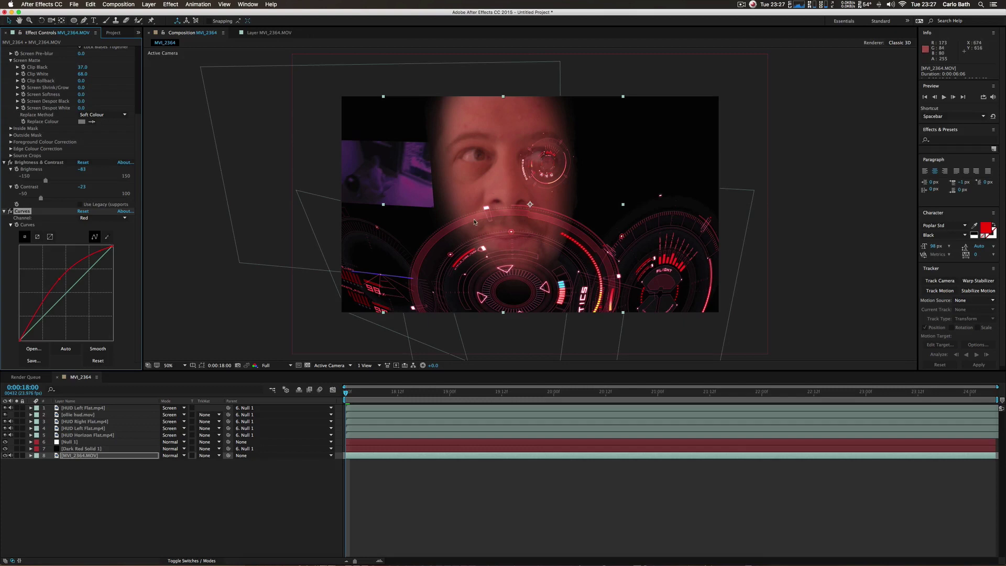
click(186, 514)
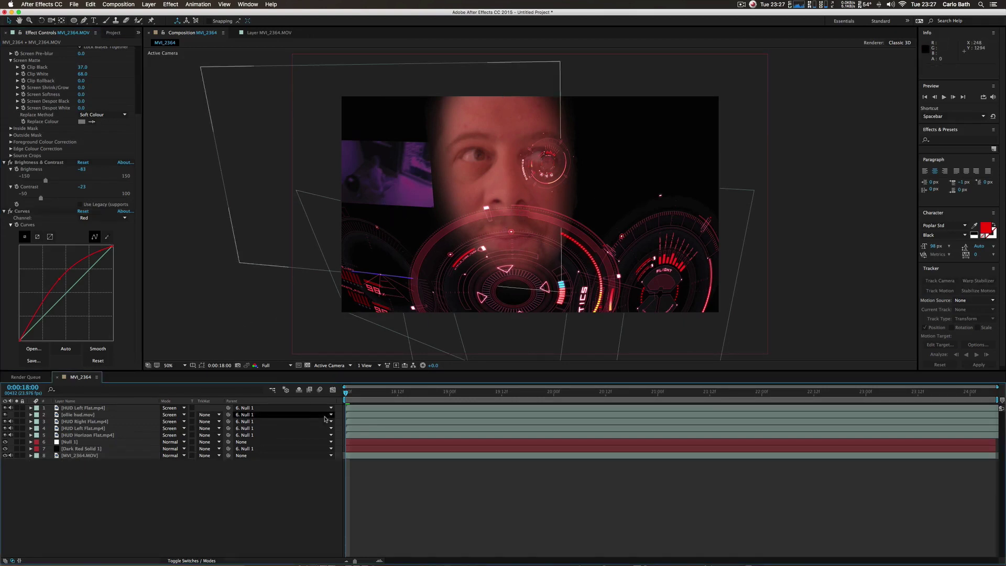
drag(346, 394, 391, 396)
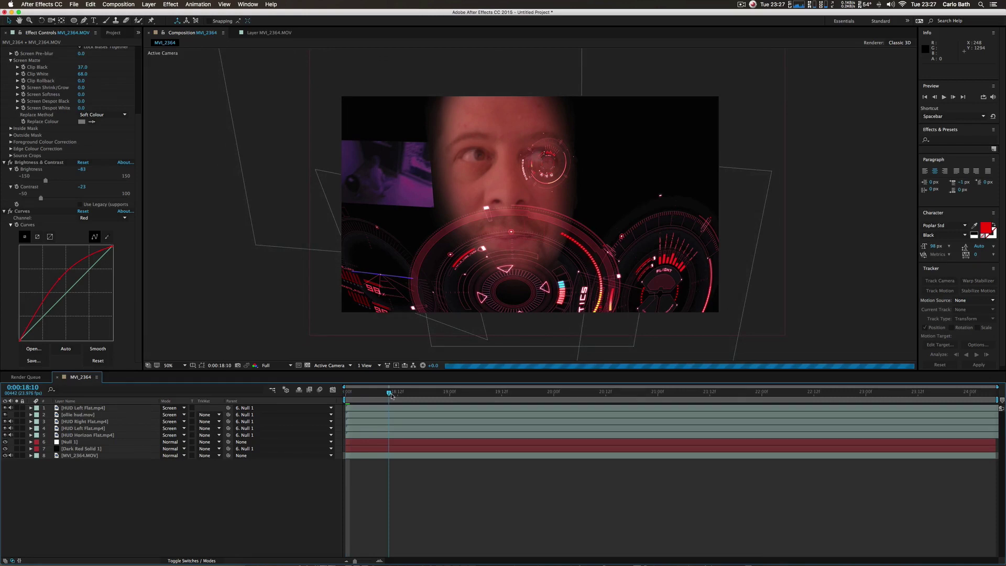
key(space)
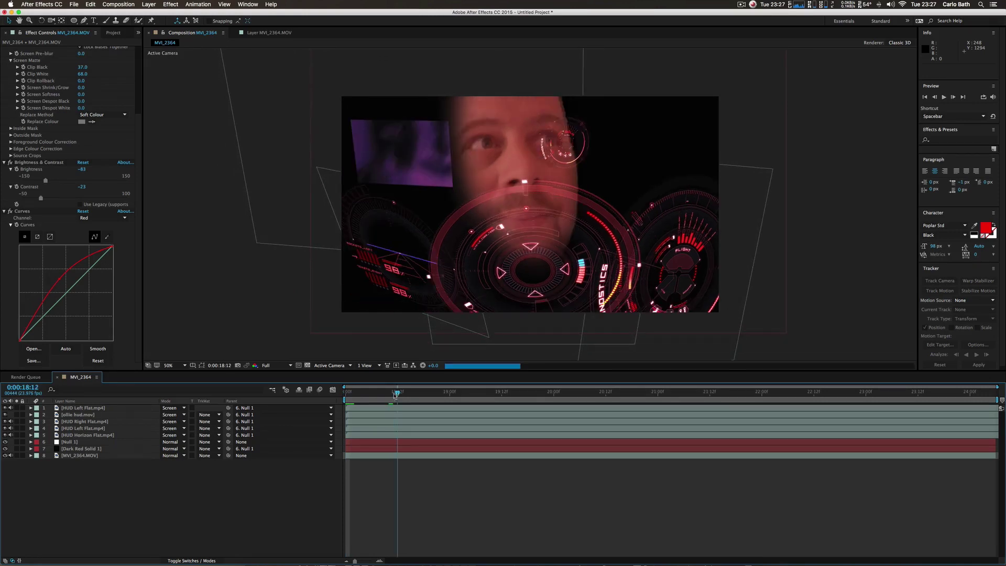
Set preview resolution to Half, play the shot, and scrub back near 0:00:18:04.
click(271, 365)
click(273, 374)
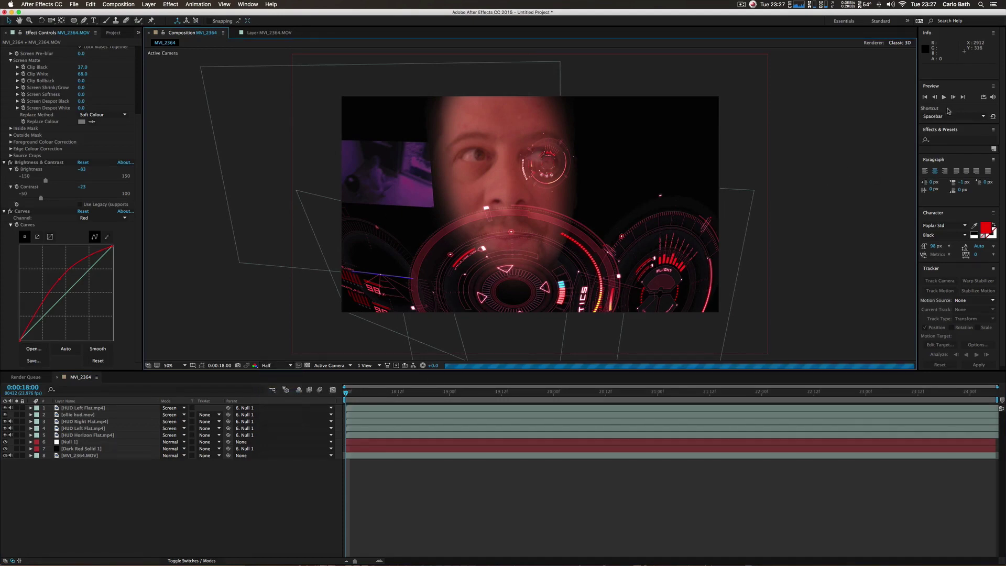
click(944, 98)
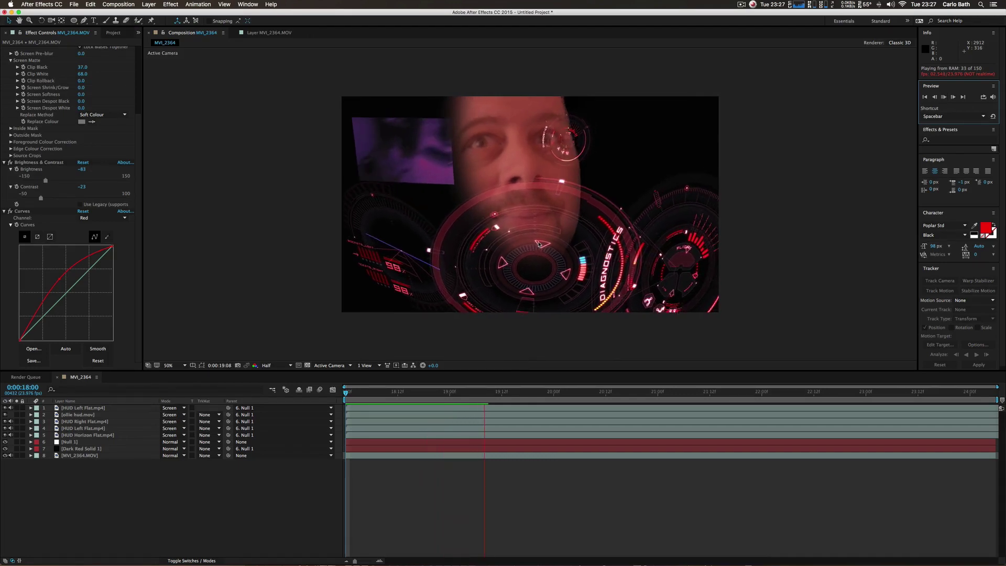
click(944, 98)
drag(582, 396, 372, 393)
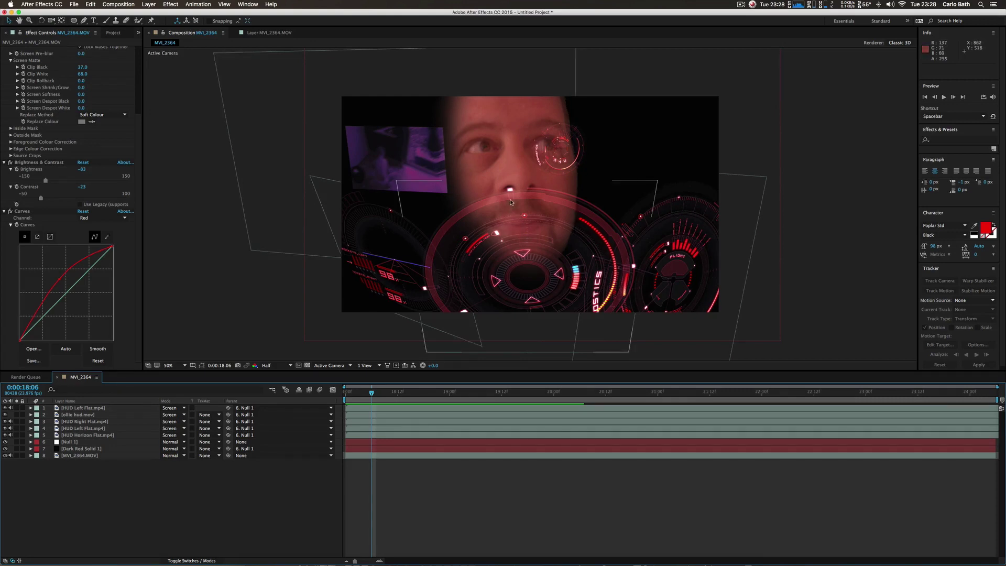
Scale HUD Right to ~73%, HUD Left to ~75%, HUD Horizon to ~69×61%, then preview.
click(454, 205)
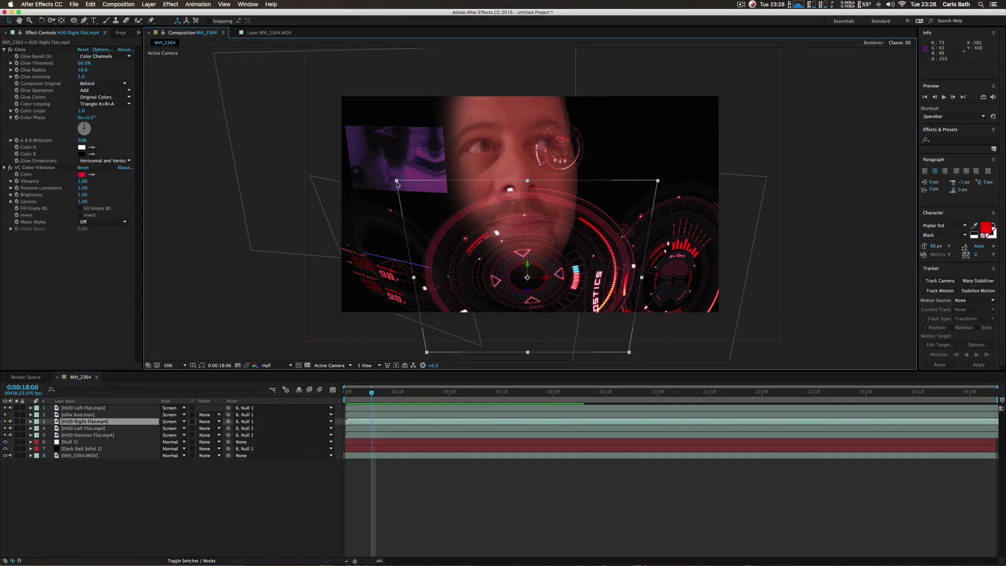
drag(397, 182, 436, 207)
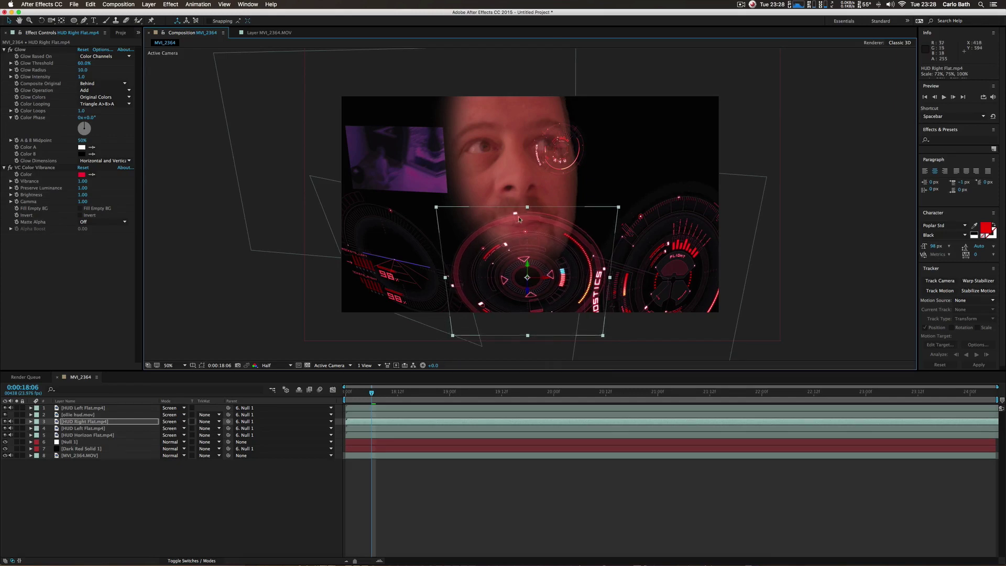
click(691, 234)
drag(768, 179, 744, 200)
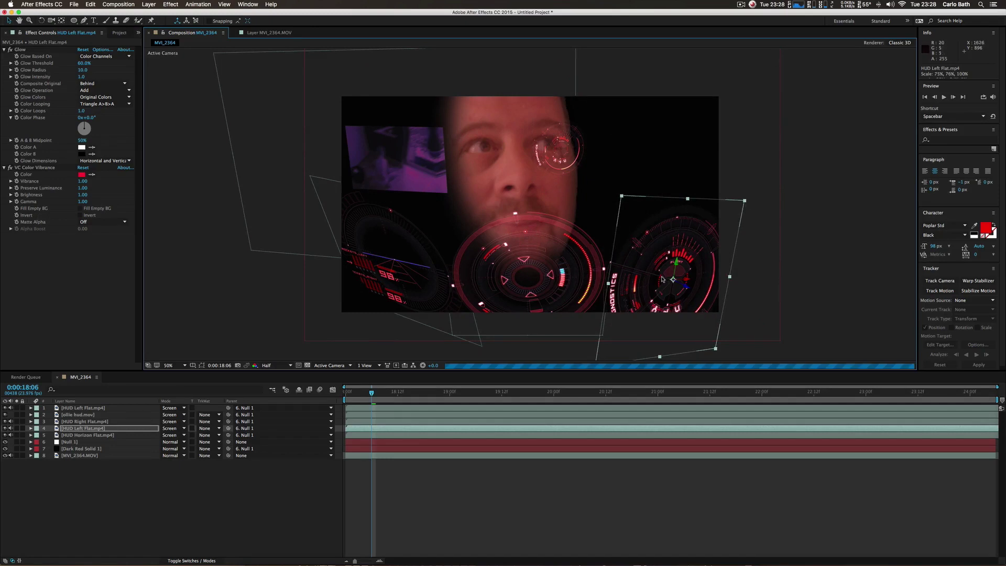
click(403, 272)
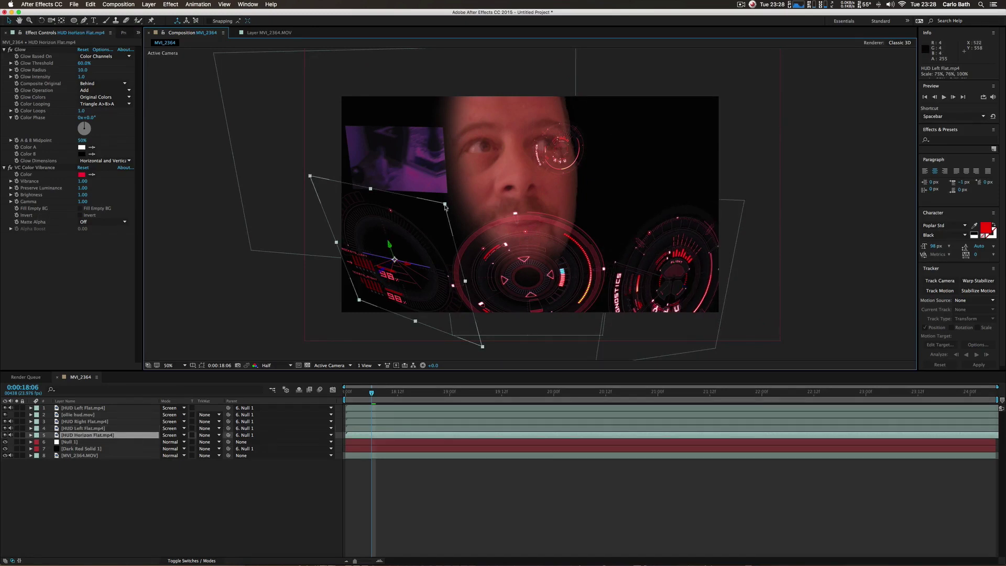
drag(446, 207, 436, 213)
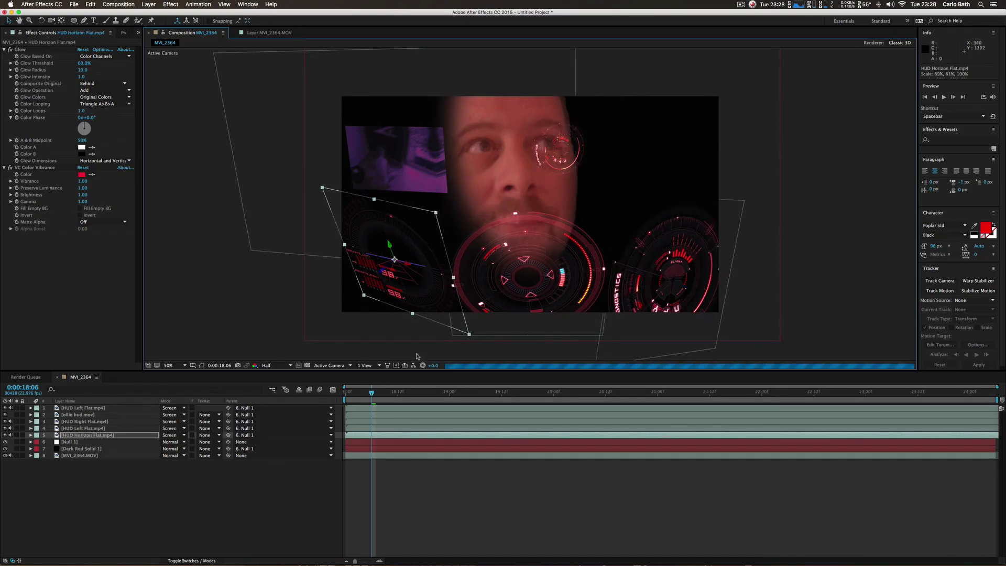
click(944, 98)
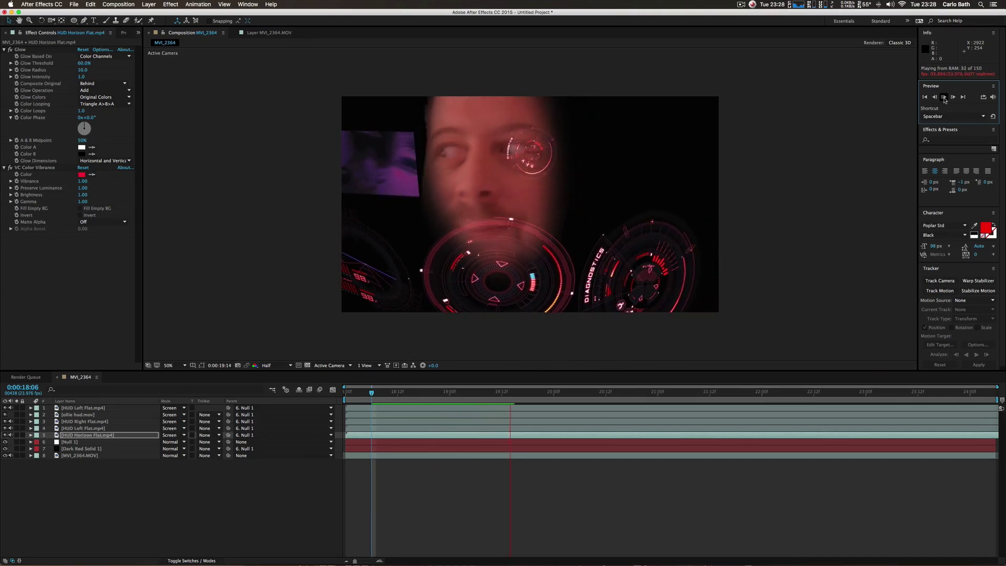
click(944, 97)
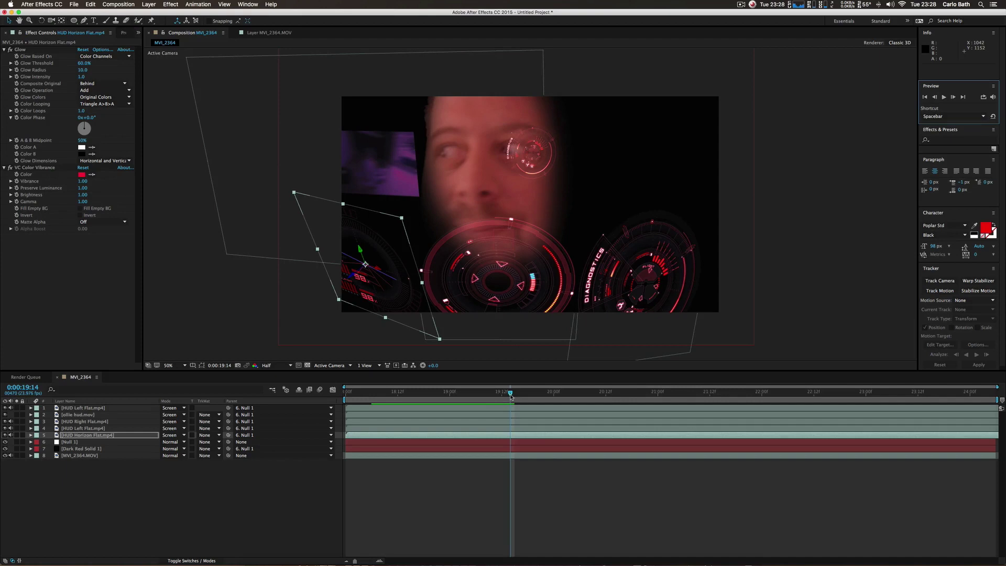
key(space)
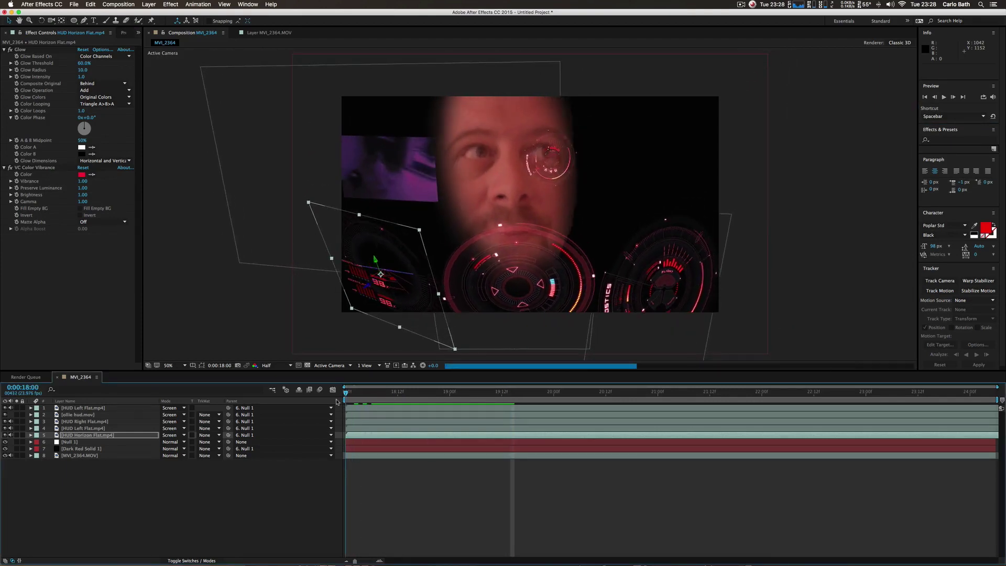